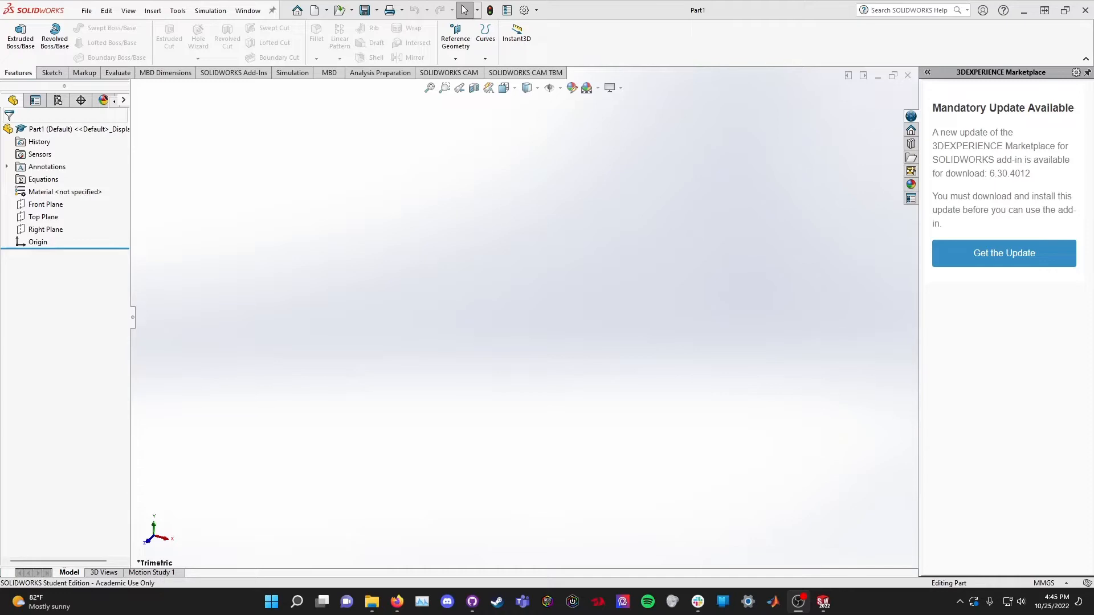
- Switch to Firefox, search the web for sd7062, and open the SD7062 (14%) page on Airfoil Tools
click(397, 601)
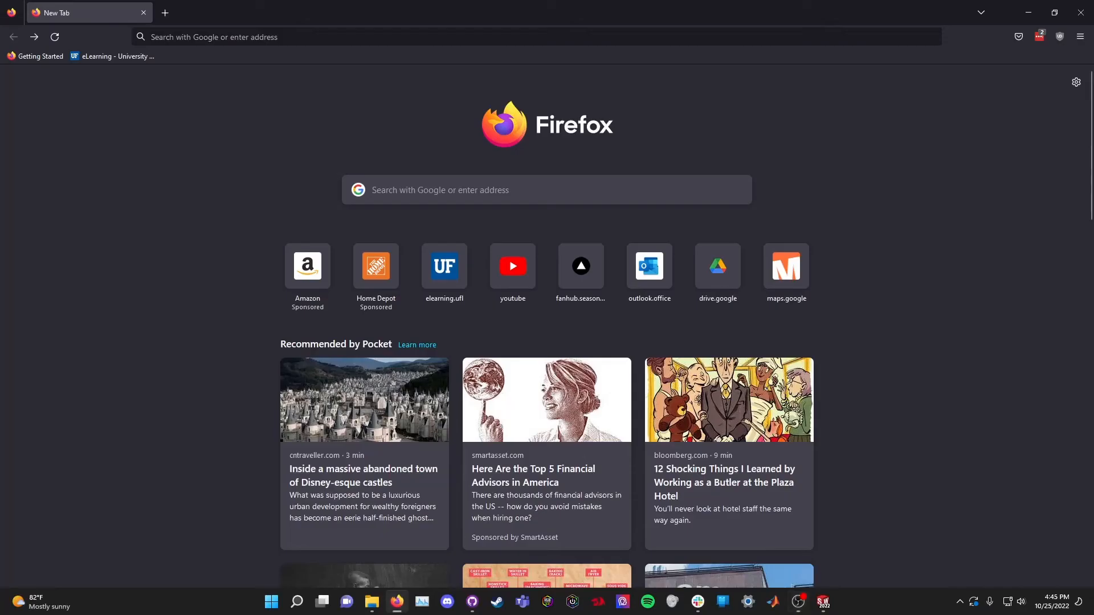
click(419, 189)
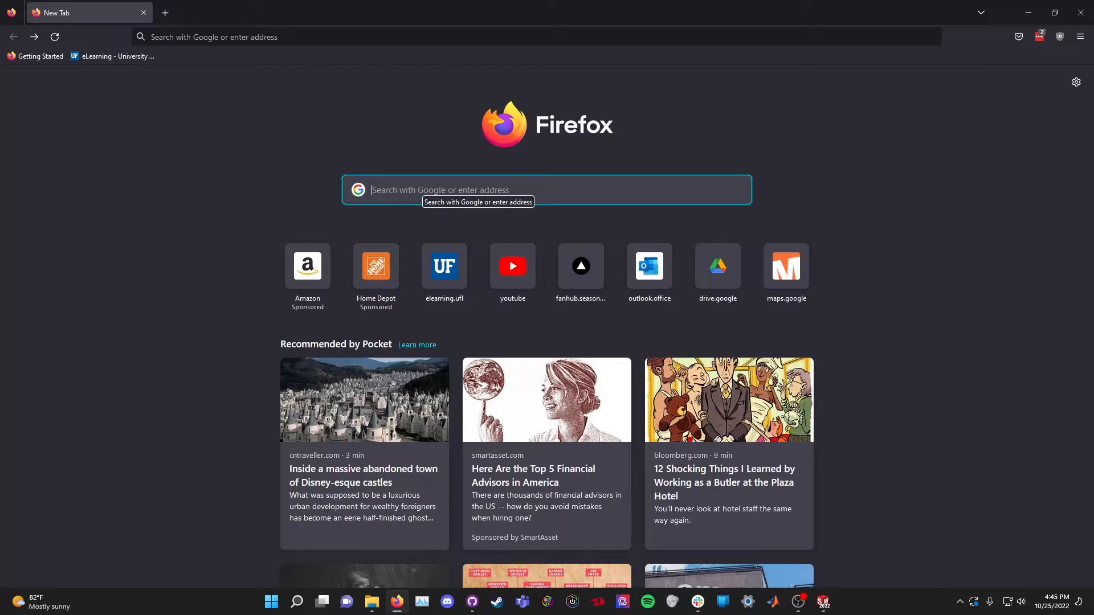
text(sd)
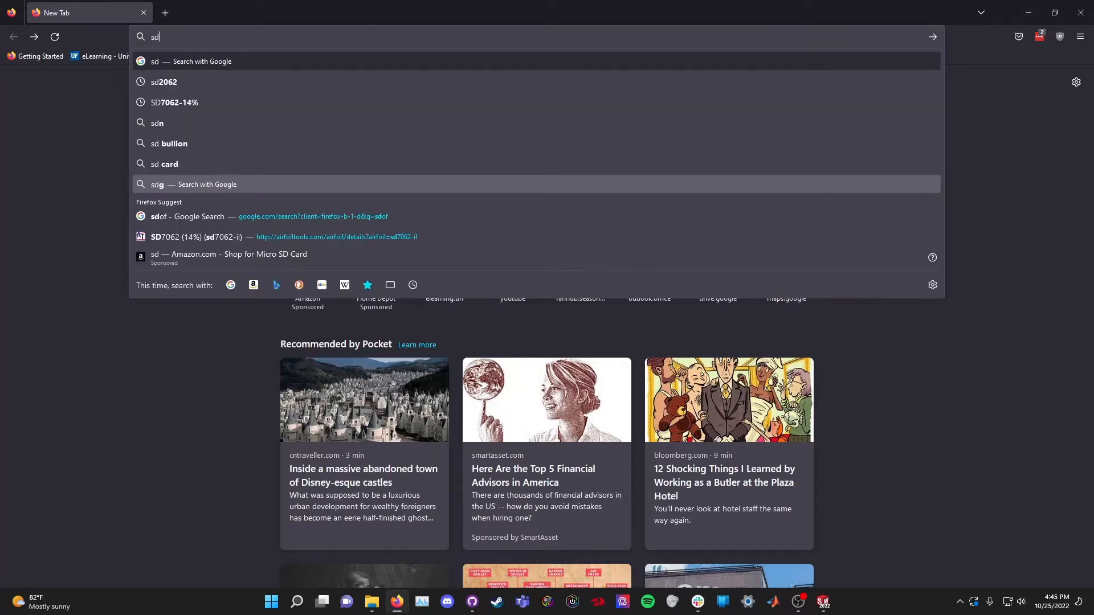
text(7062)
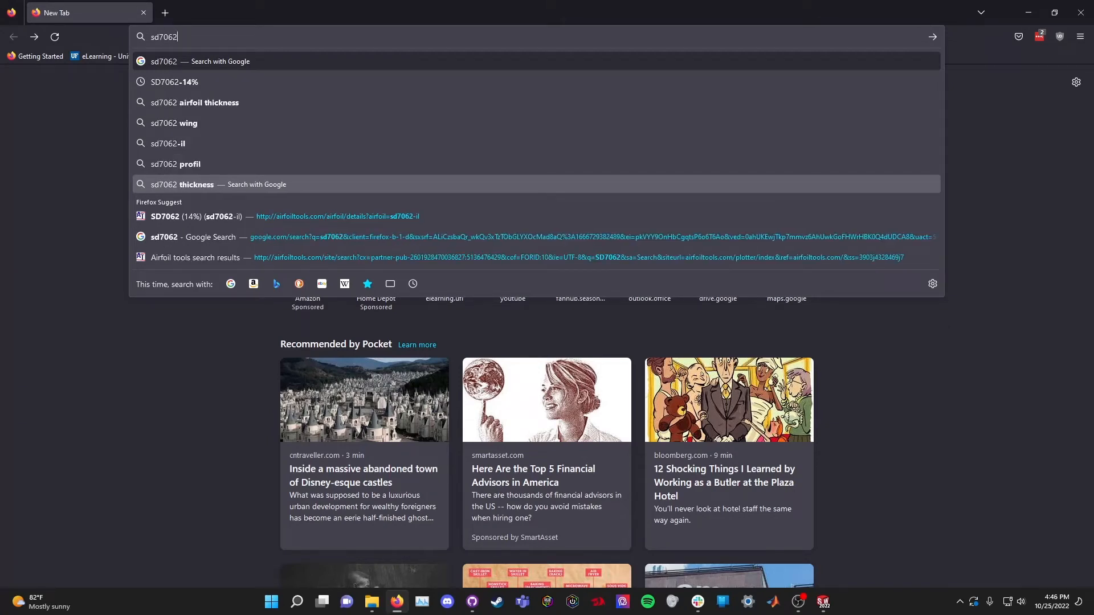
key(Return)
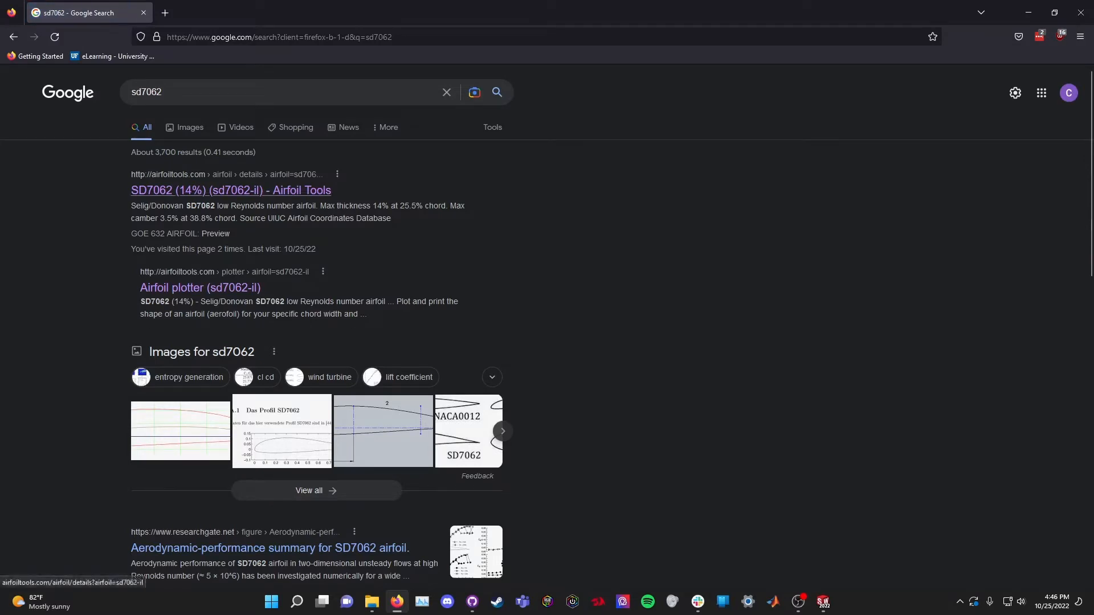
click(231, 190)
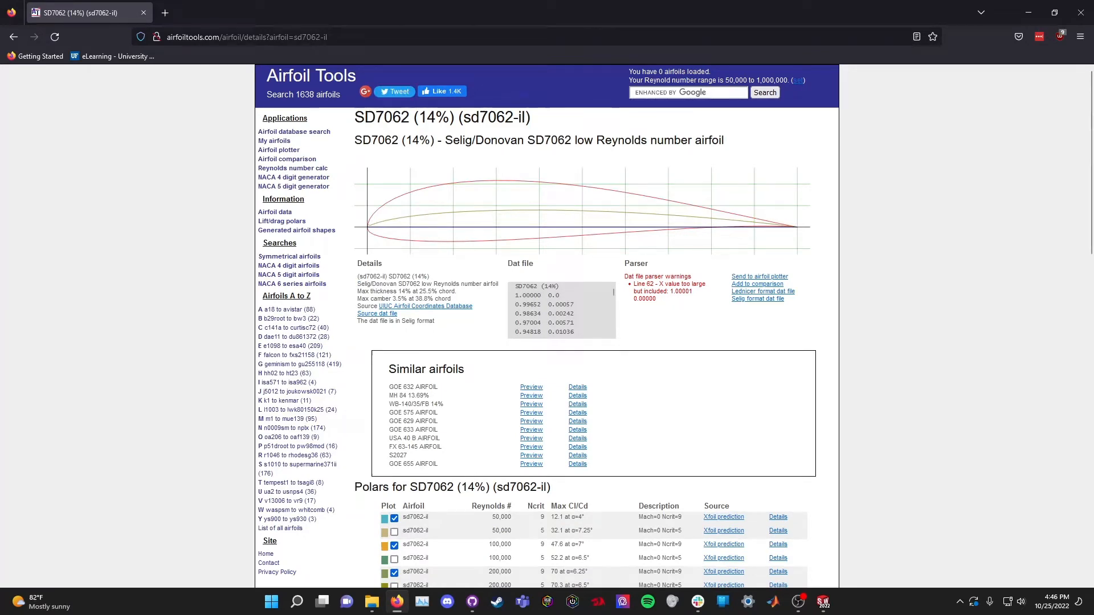
drag(514, 295, 573, 326)
scroll(574, 323, down, 4)
scroll(573, 326, down, 1)
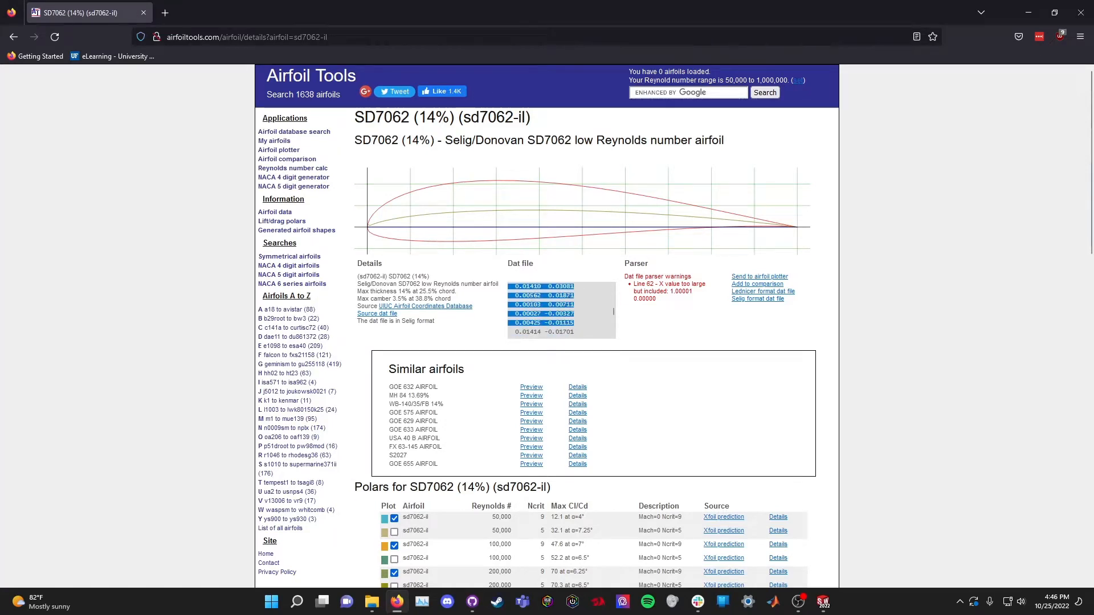
click(574, 325)
scroll(561, 309, up, 5)
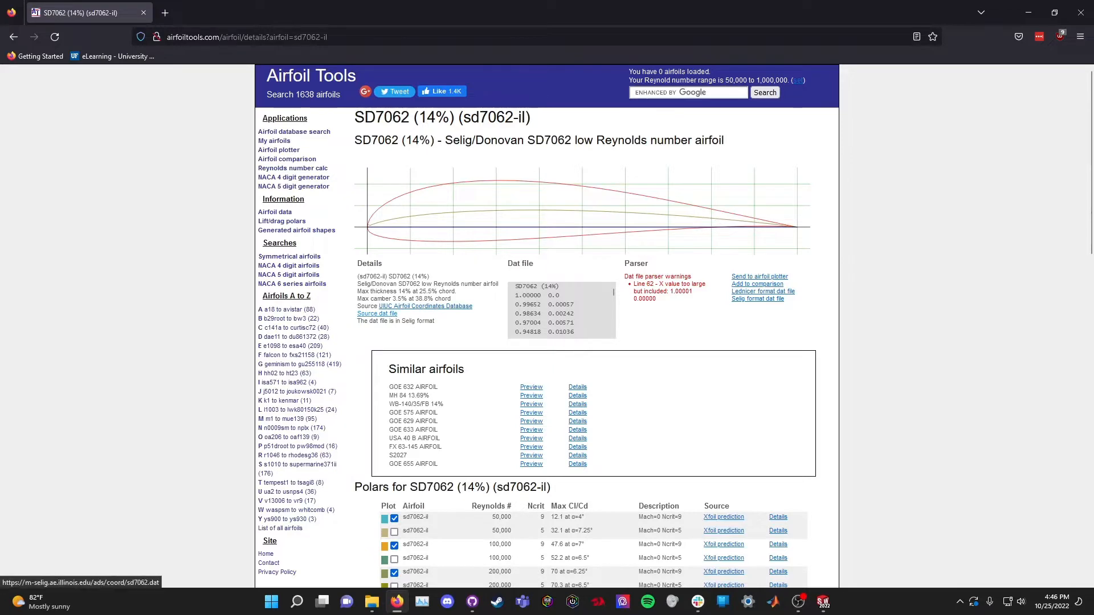
- Open the SD7062 source dat file and look through its coordinate list
right_click(385, 314)
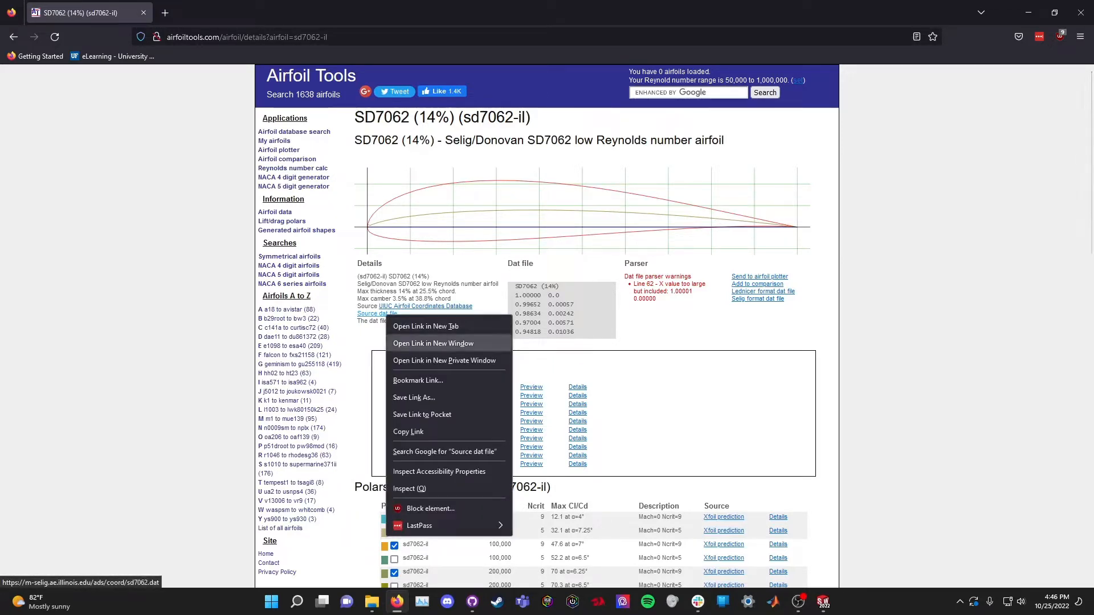
key(Escape)
click(377, 314)
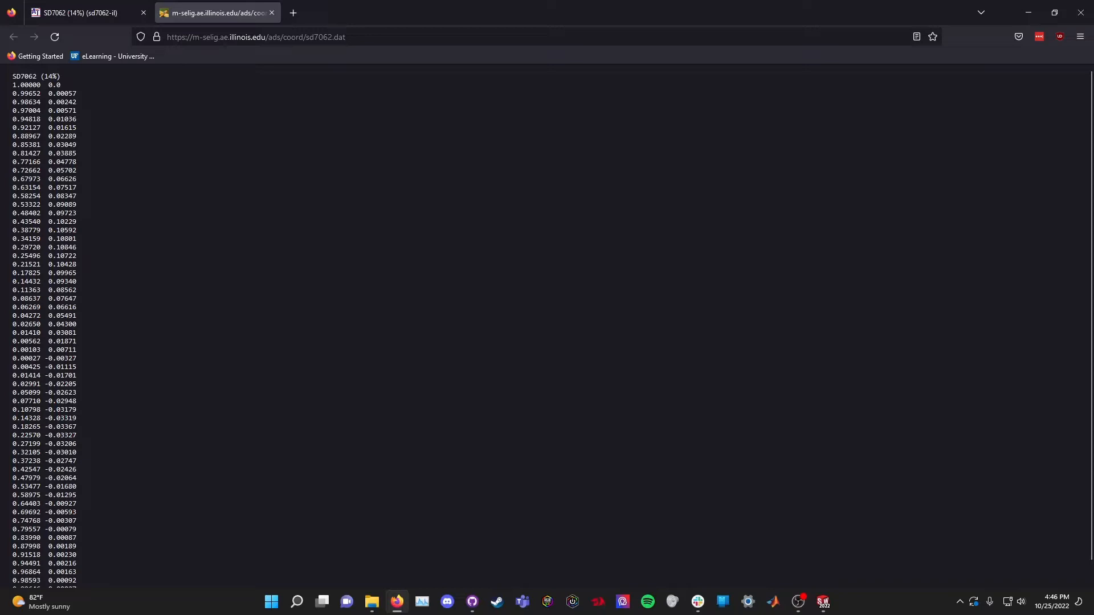
scroll(547, 324, down, 1)
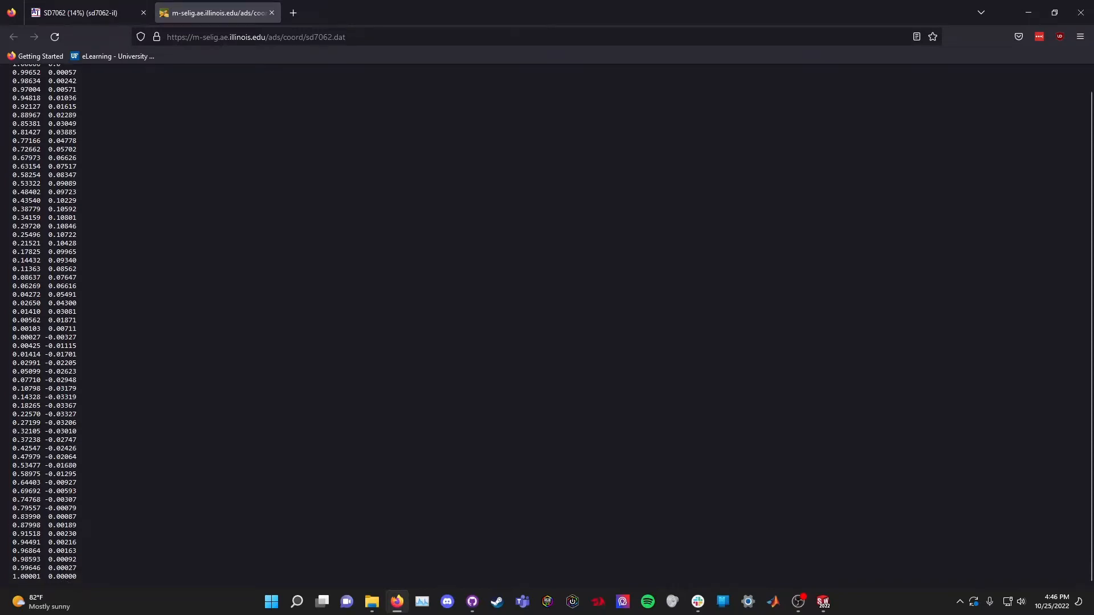
scroll(547, 325, up, 1)
- Switch to File Explorer, create an Excel worksheet named Sd7062 in the Test folder, and open it
mouse_move(371, 602)
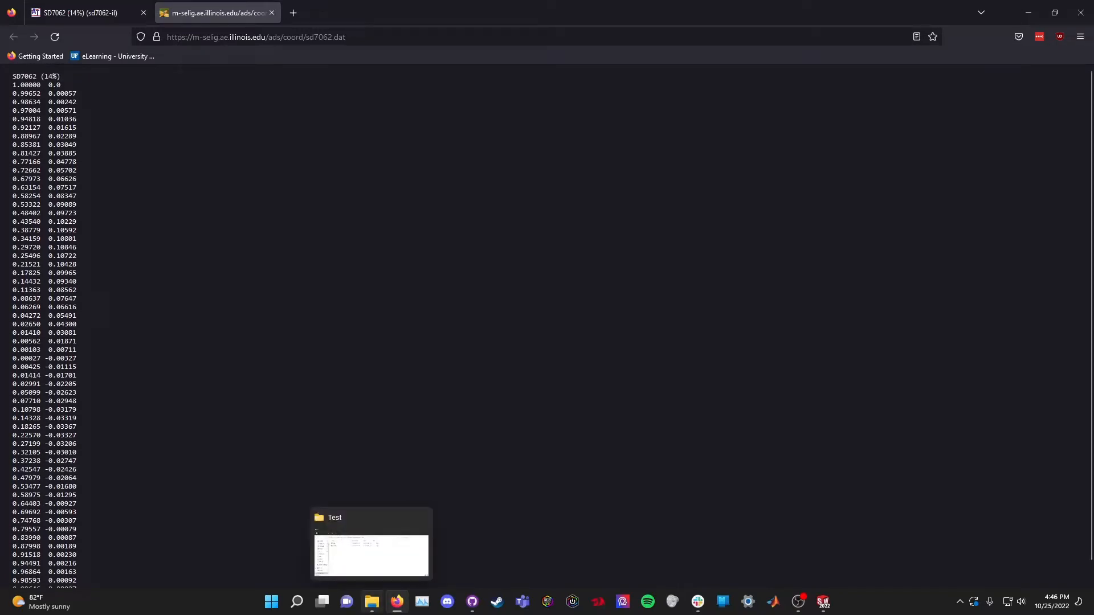
click(372, 601)
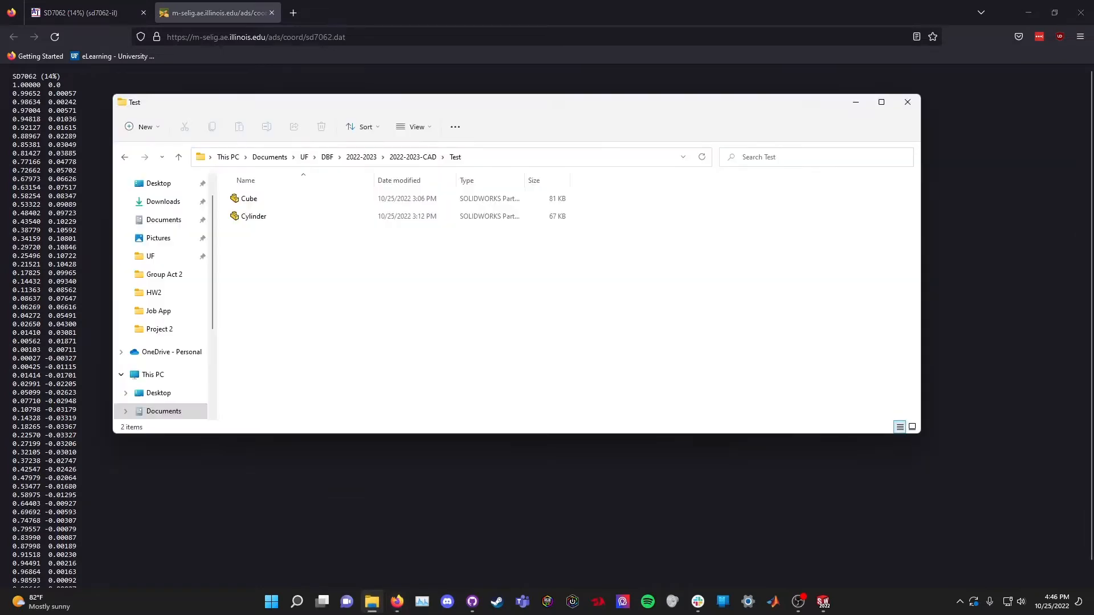
right_click(376, 275)
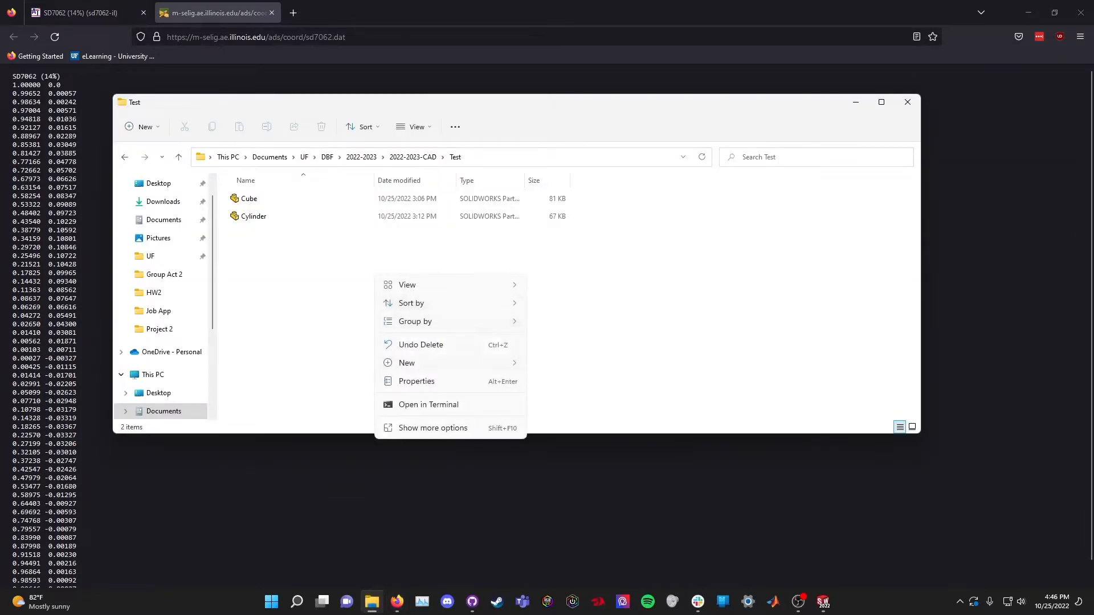
mouse_move(407, 363)
click(595, 343)
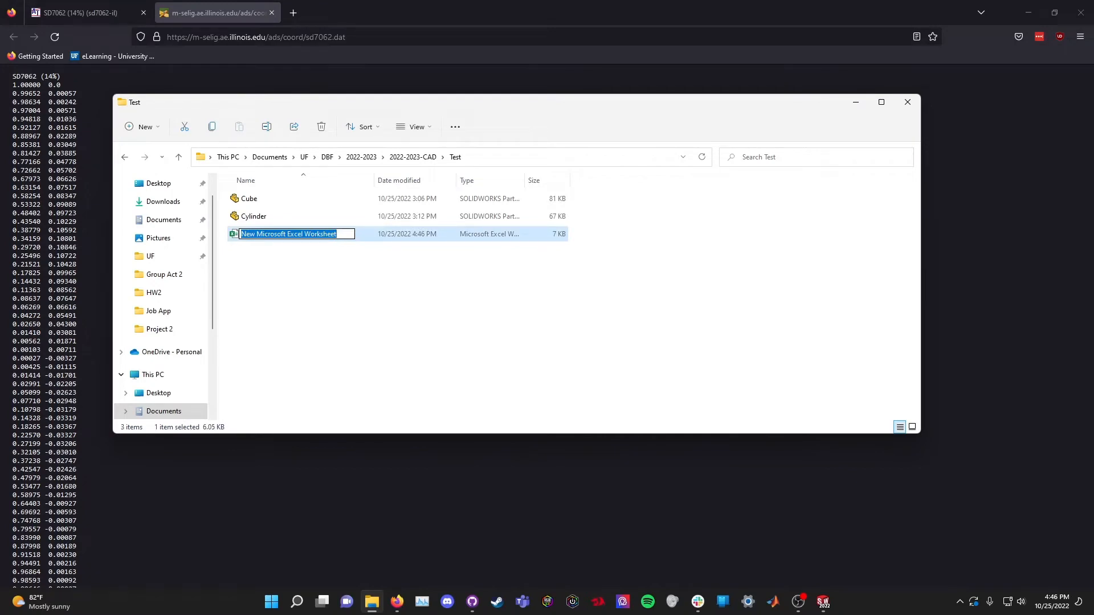
text(Sd70)
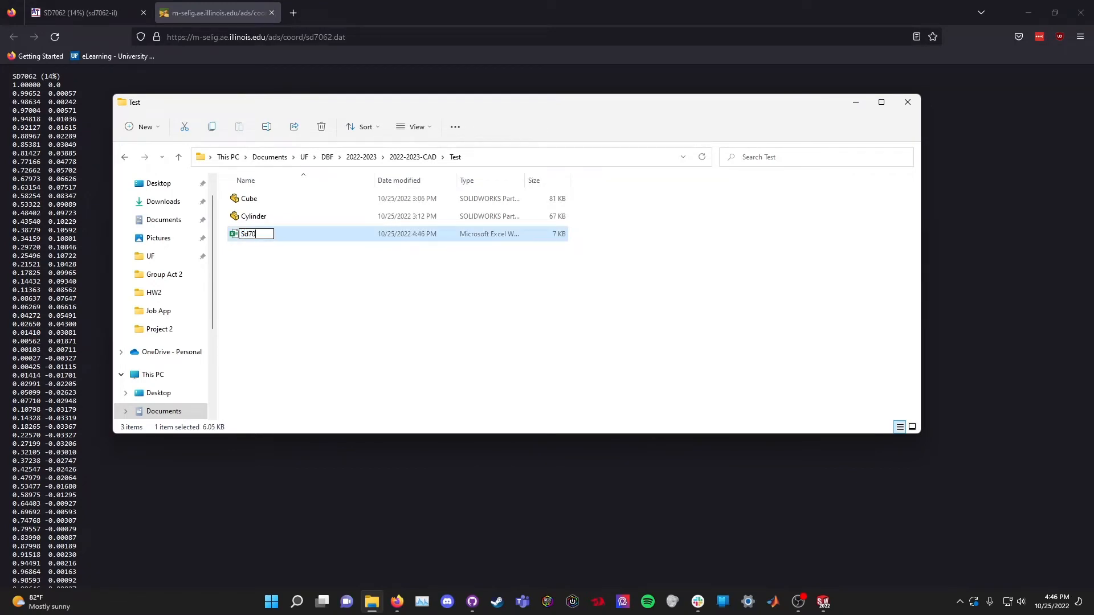
text(62)
key(Return)
key(Return)
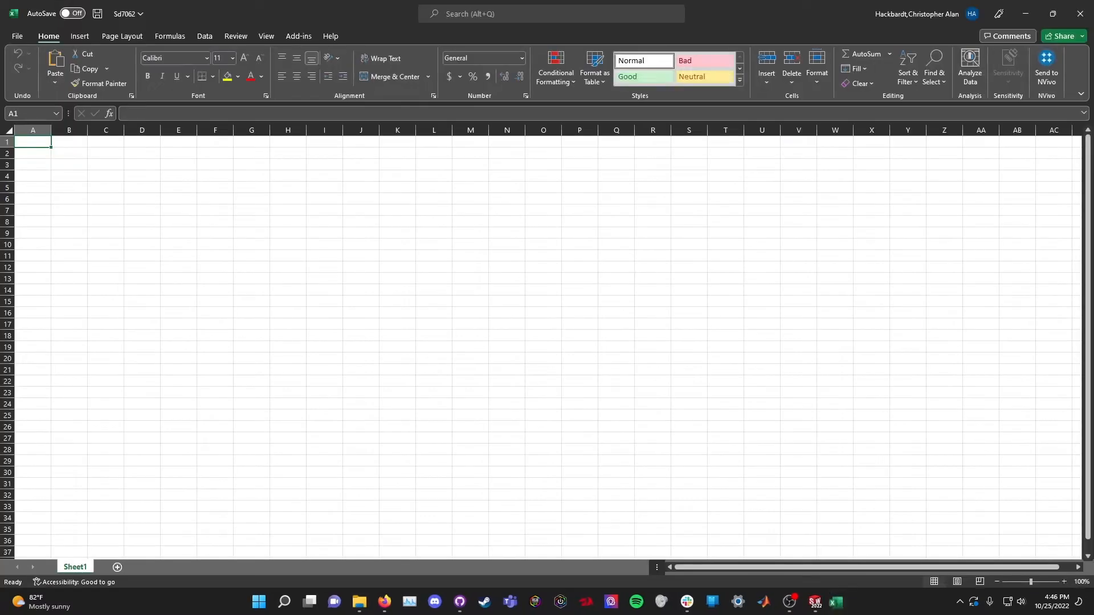
- Copy the entire coordinate listing from the dat file in Firefox and paste it into the Excel sheet at cell A1
click(384, 601)
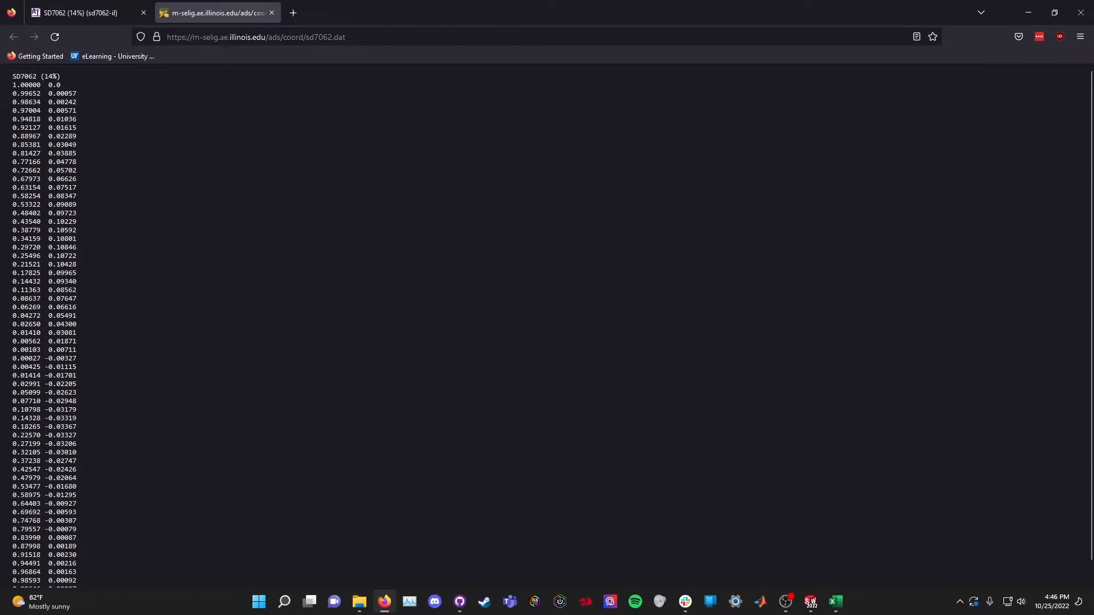
key(ctrl+a)
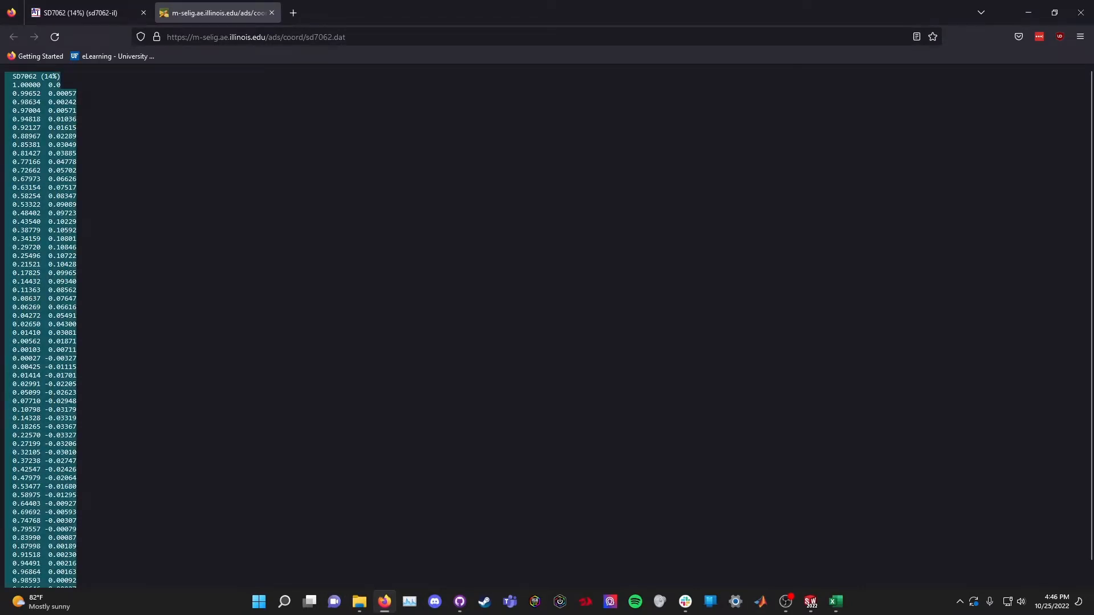
click(836, 602)
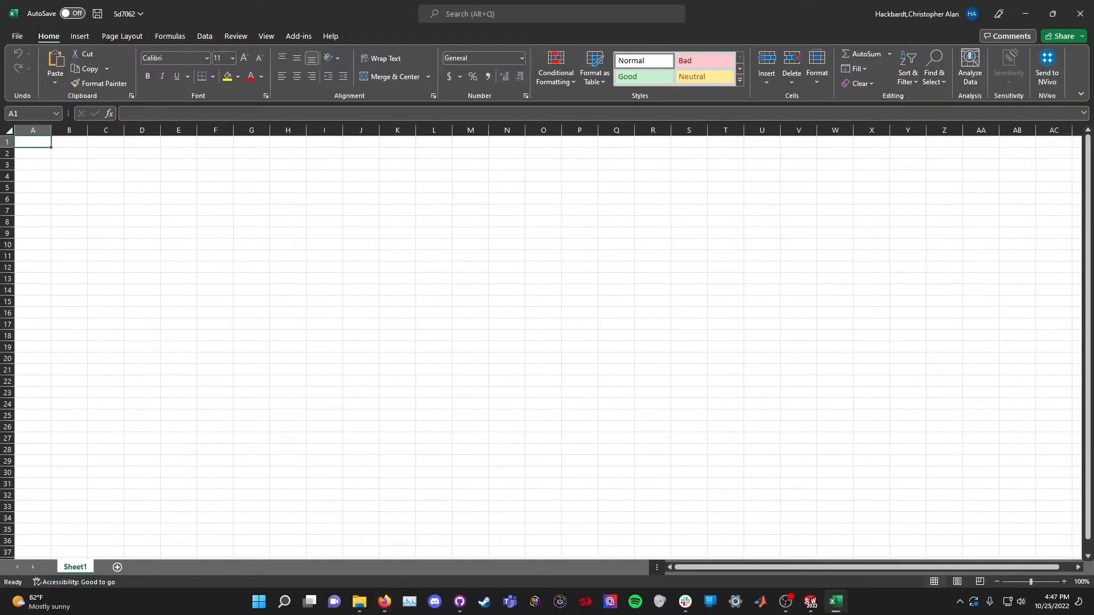
key(ctrl+v)
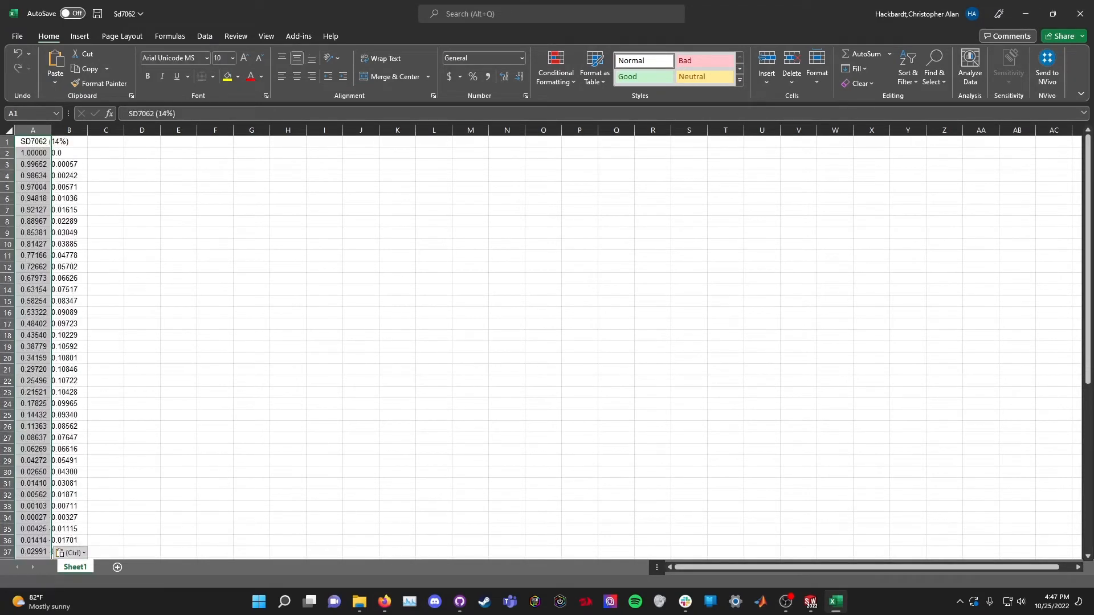
click(69, 164)
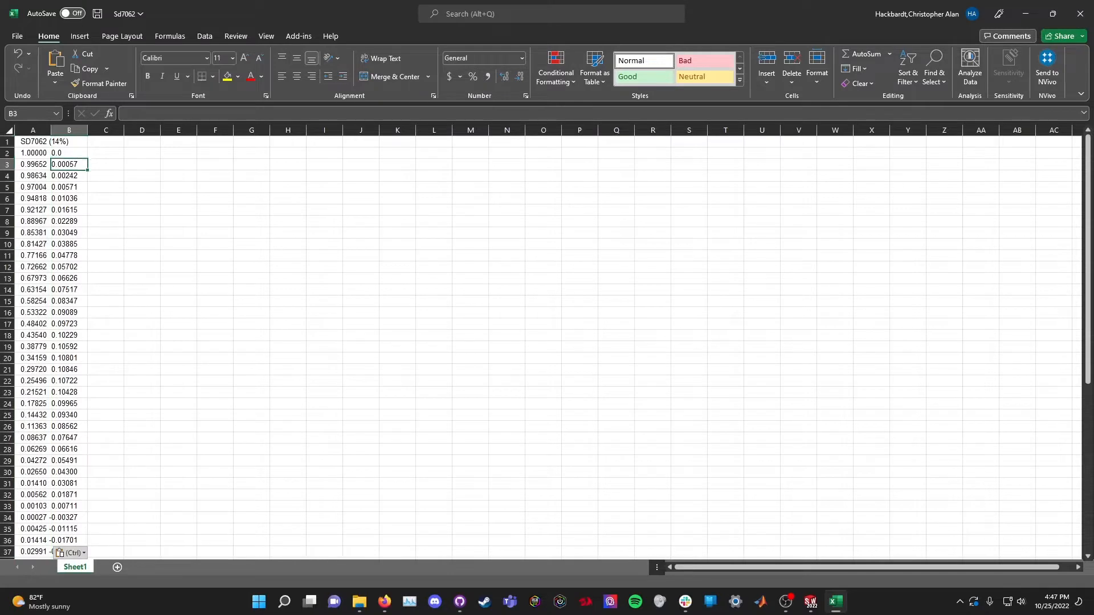
click(32, 153)
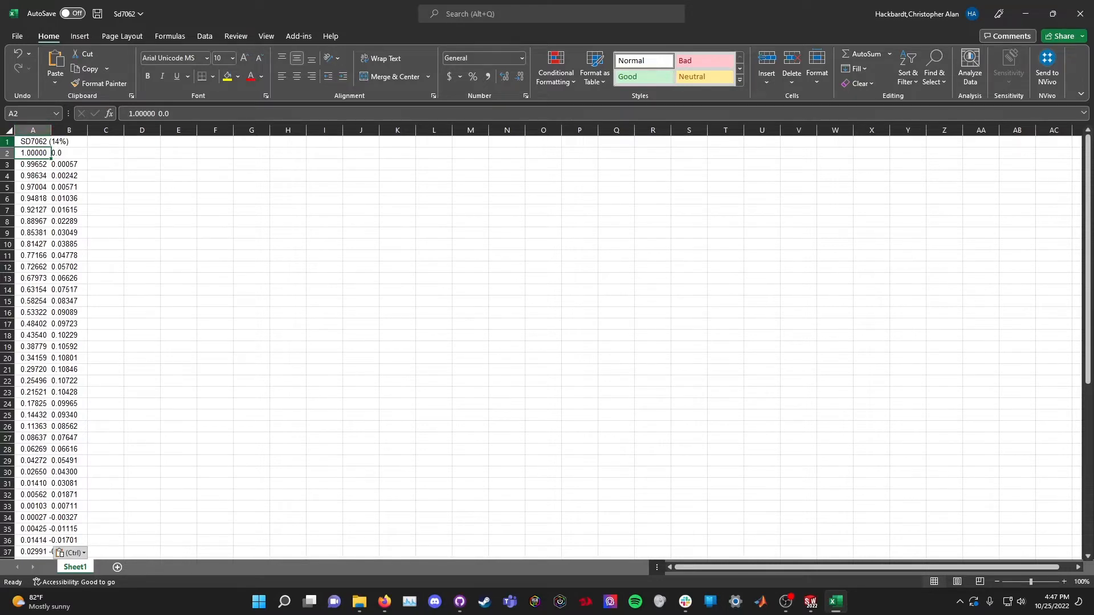
- Delete row 1, which holds the SD7062 (14%) title
click(7, 141)
click(32, 142)
click(7, 142)
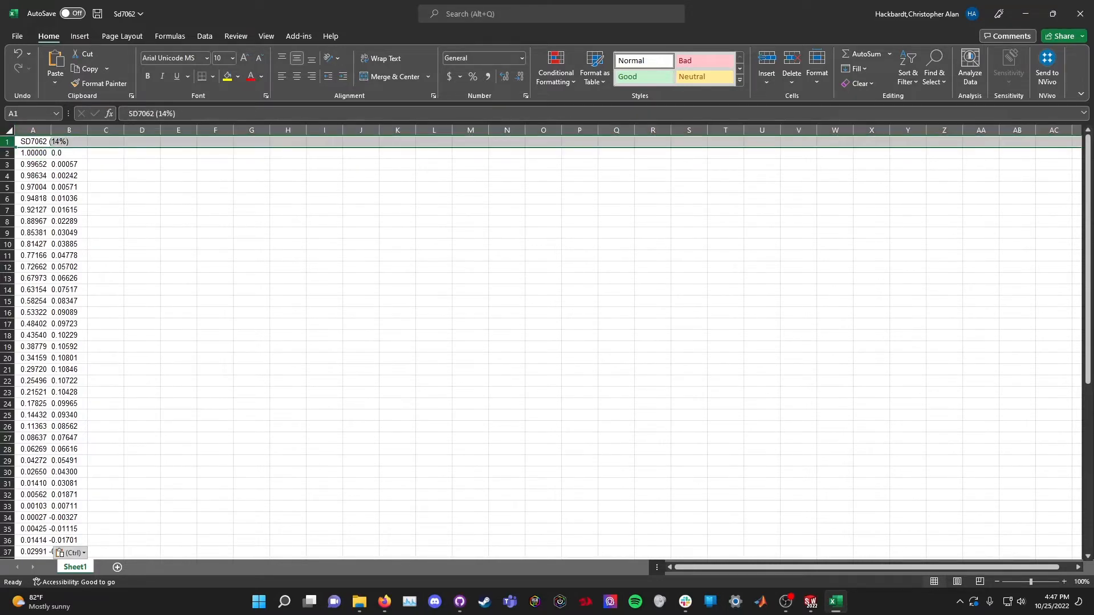
right_click(8, 142)
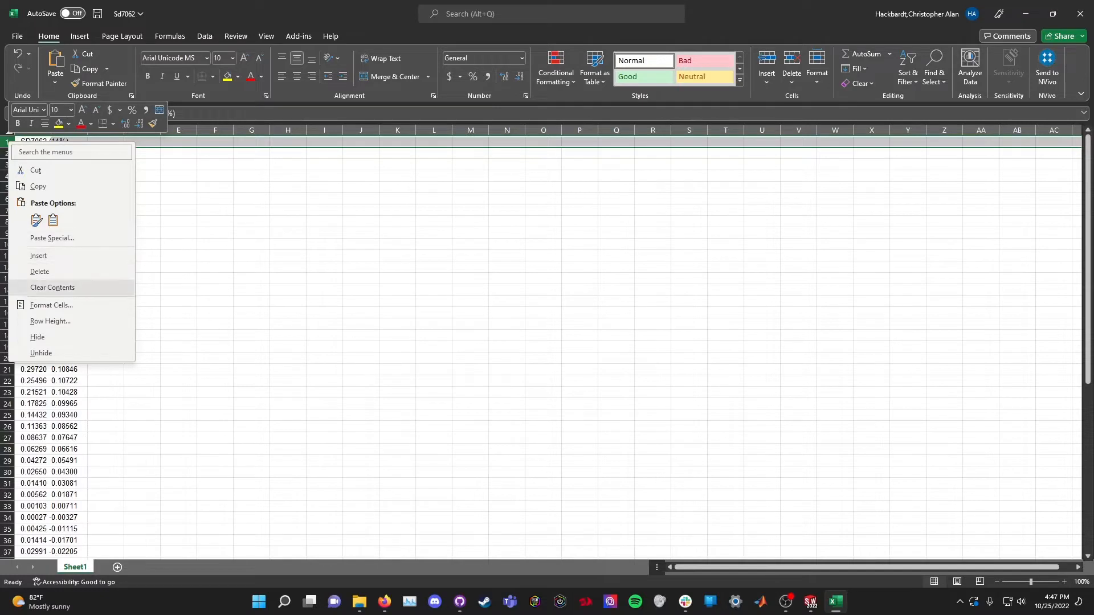
click(39, 272)
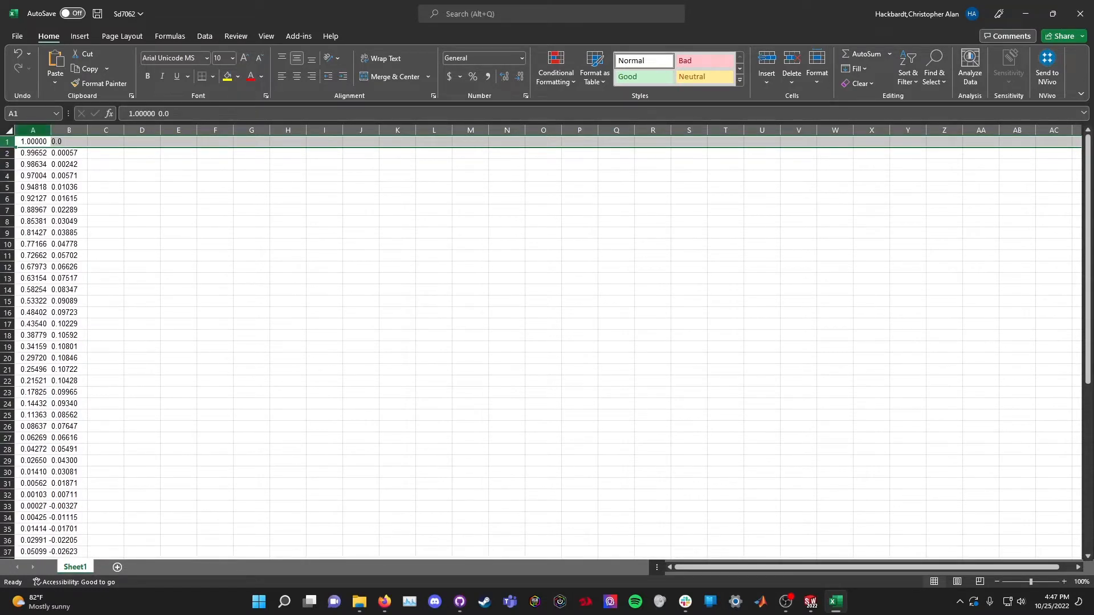
- Split column A into separate x and y columns using Text to Columns with the Fixed width option
click(69, 164)
click(32, 175)
click(32, 129)
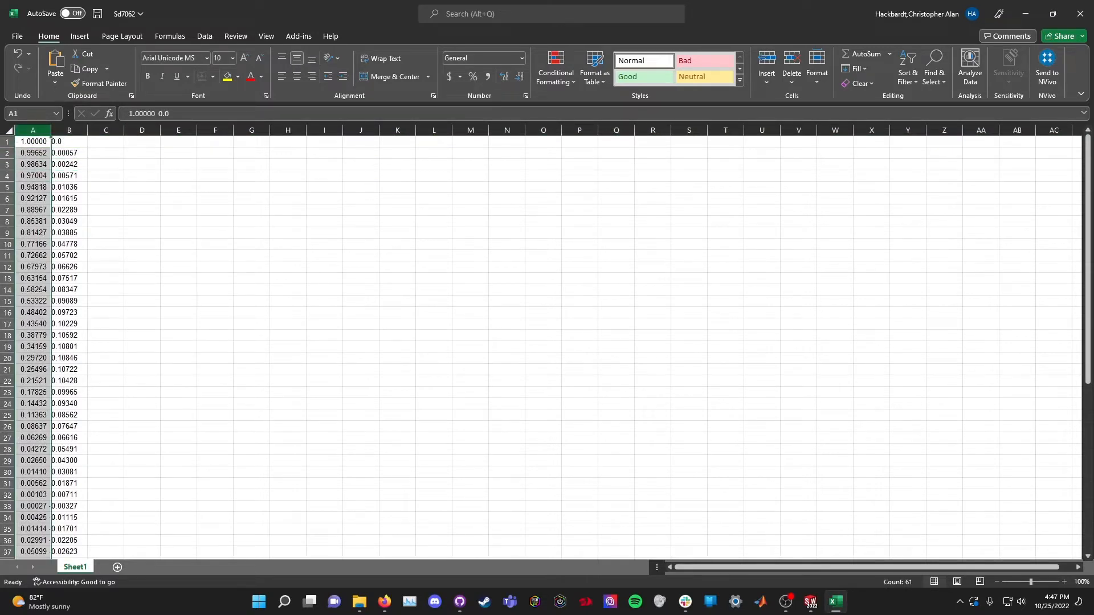
click(205, 36)
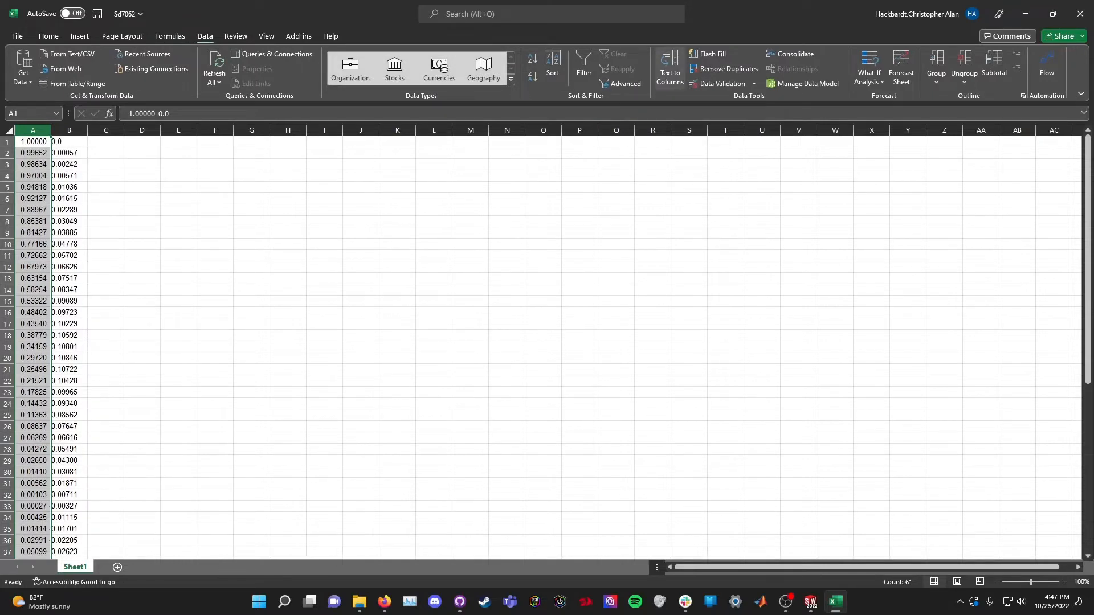
click(670, 67)
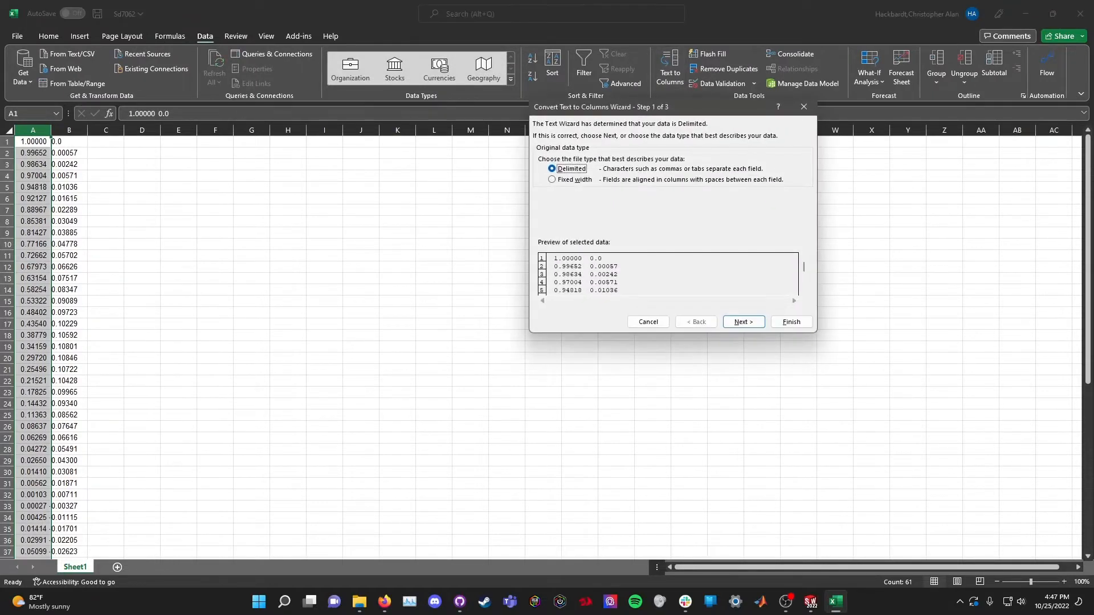
click(570, 180)
click(743, 322)
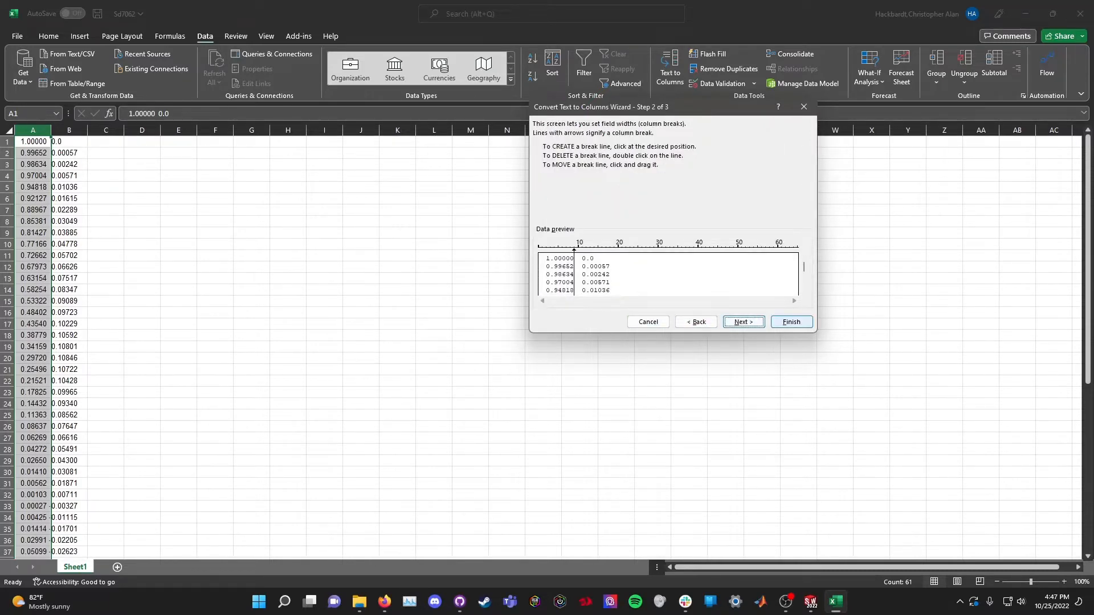
click(790, 322)
- Check the separated coordinate values in columns A and B from the first row to the last
click(69, 153)
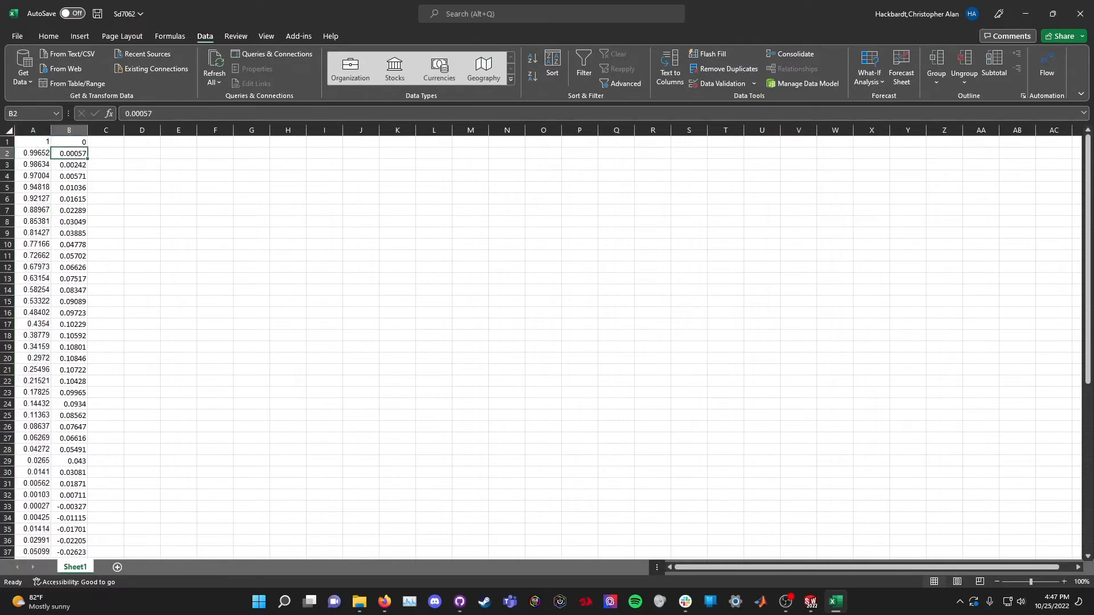
click(32, 142)
click(69, 142)
click(69, 176)
click(32, 176)
scroll(547, 347, down, 8)
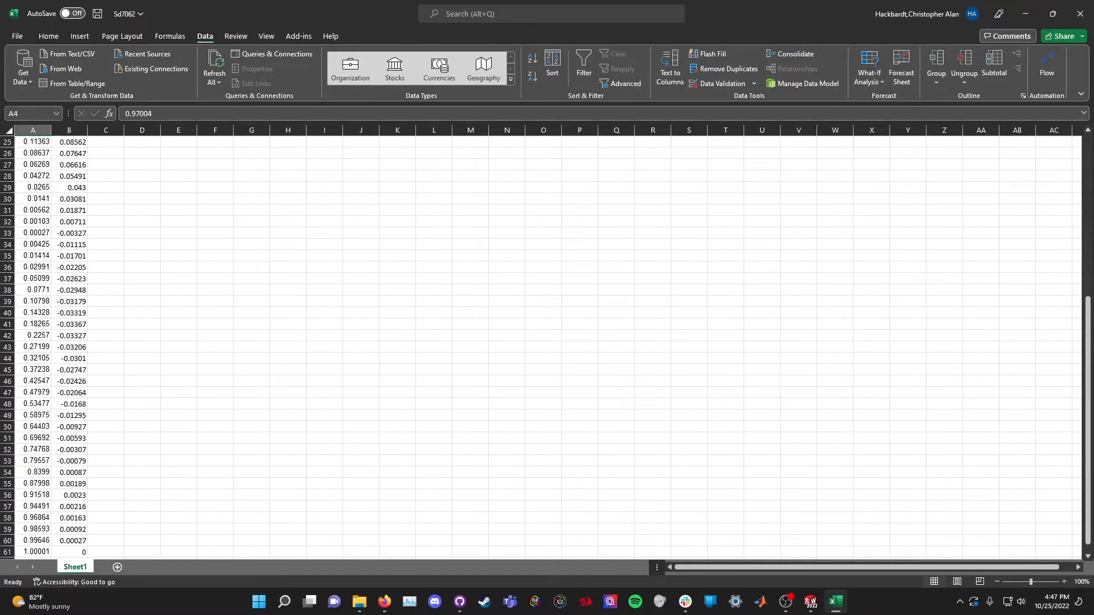
scroll(547, 347, down, 9)
scroll(548, 346, up, 5)
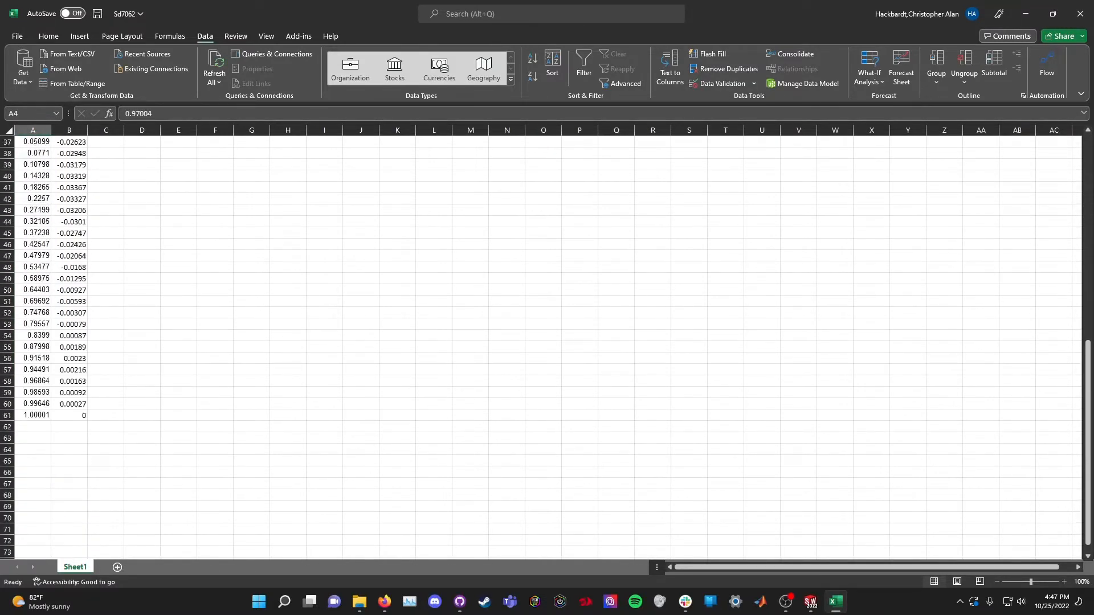
scroll(548, 347, up, 12)
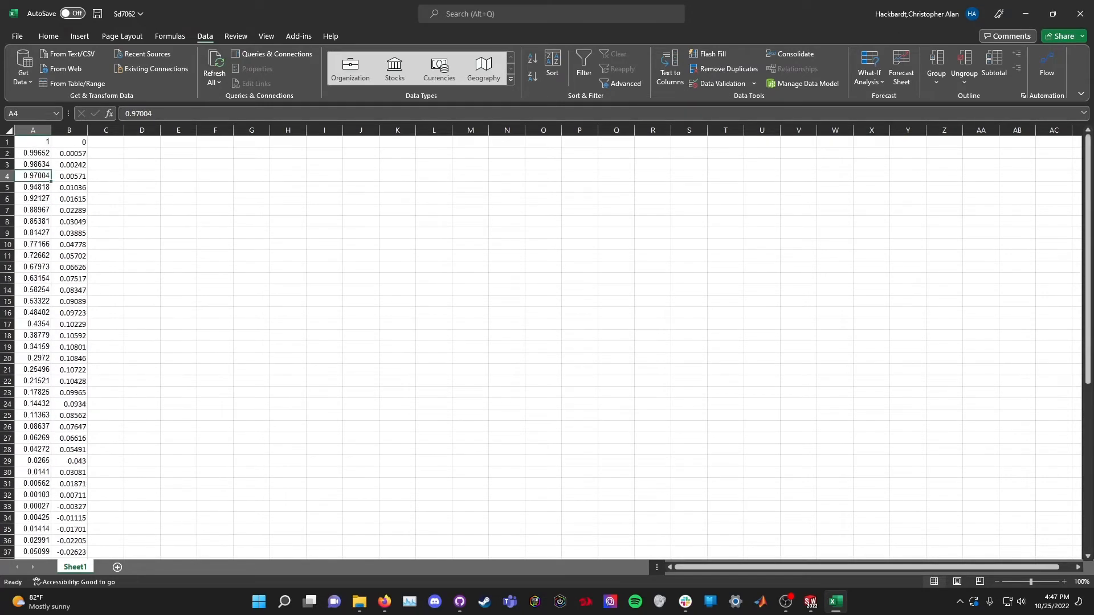
- Enter 0 in cell C1 and fill it down column C through row 61 for the z coordinates
click(105, 142)
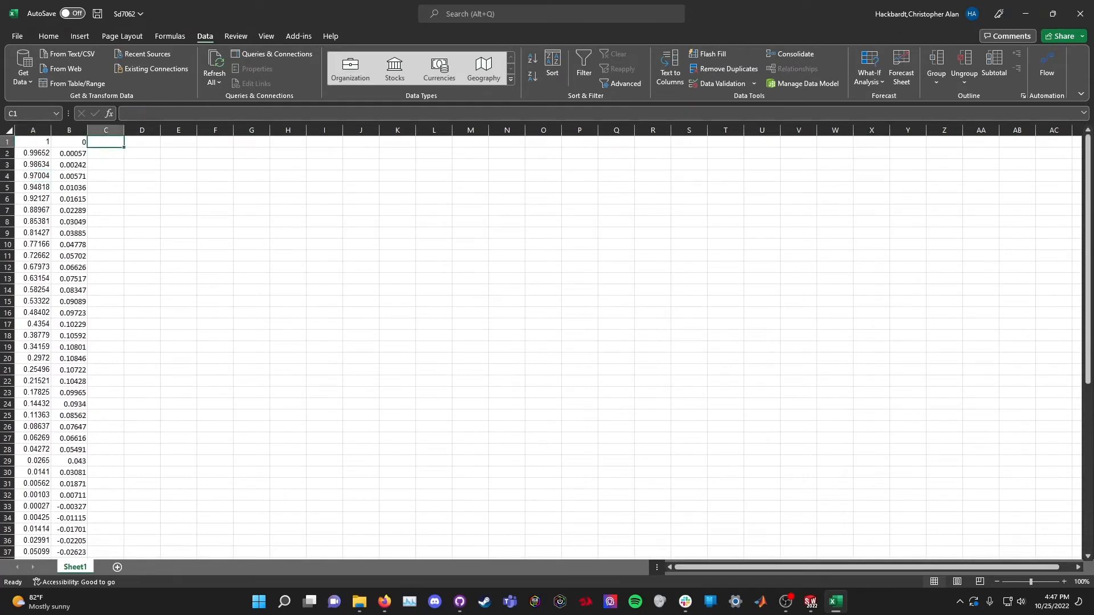
text(0)
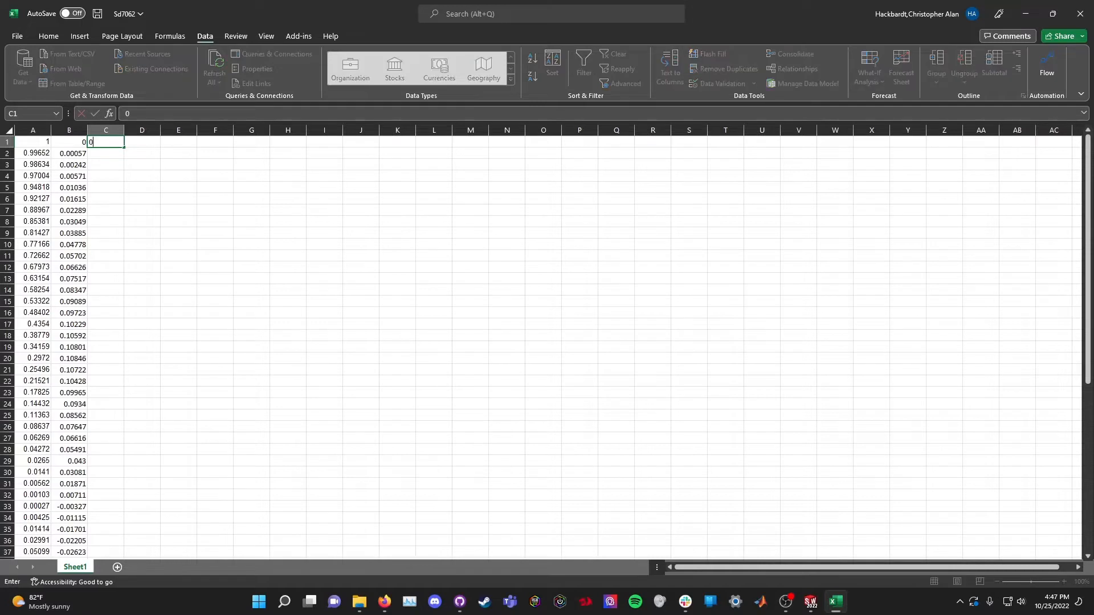
key(Return)
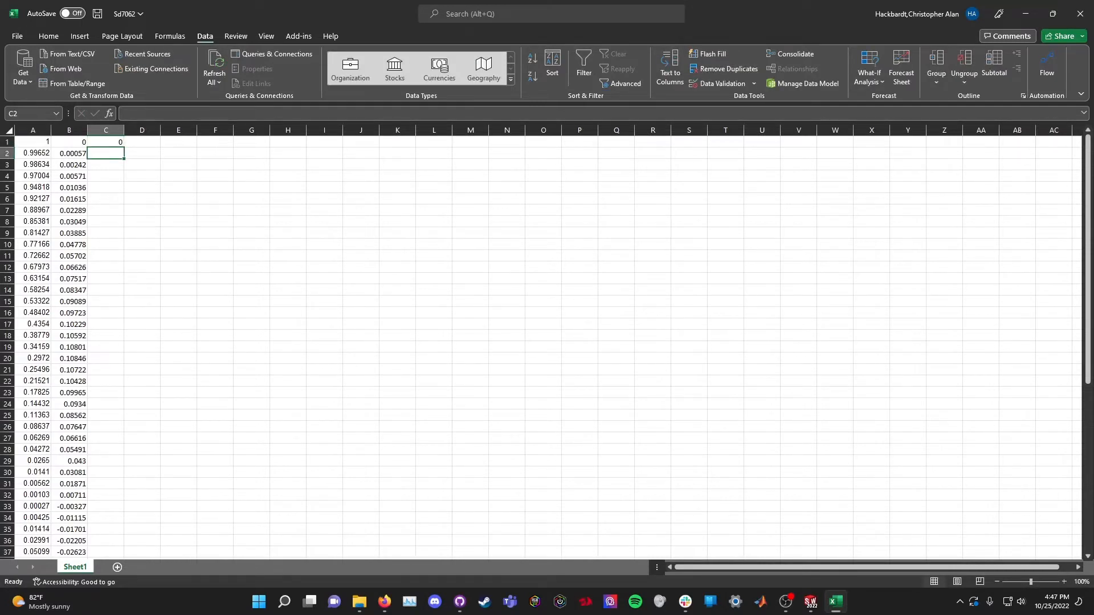
click(105, 142)
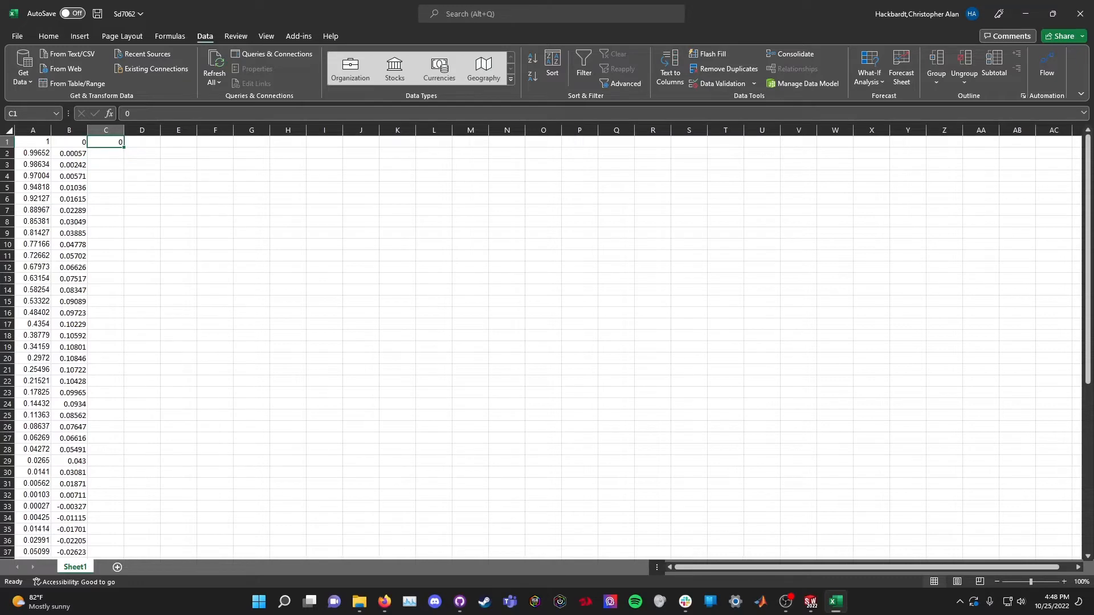
drag(123, 148, 125, 547)
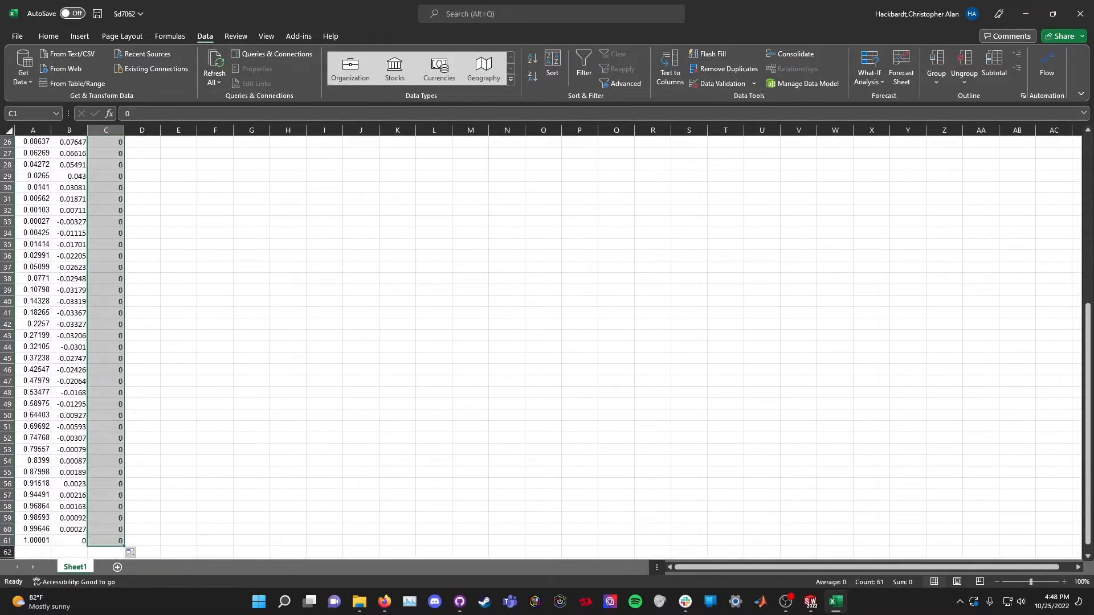
click(178, 290)
scroll(546, 346, up, 9)
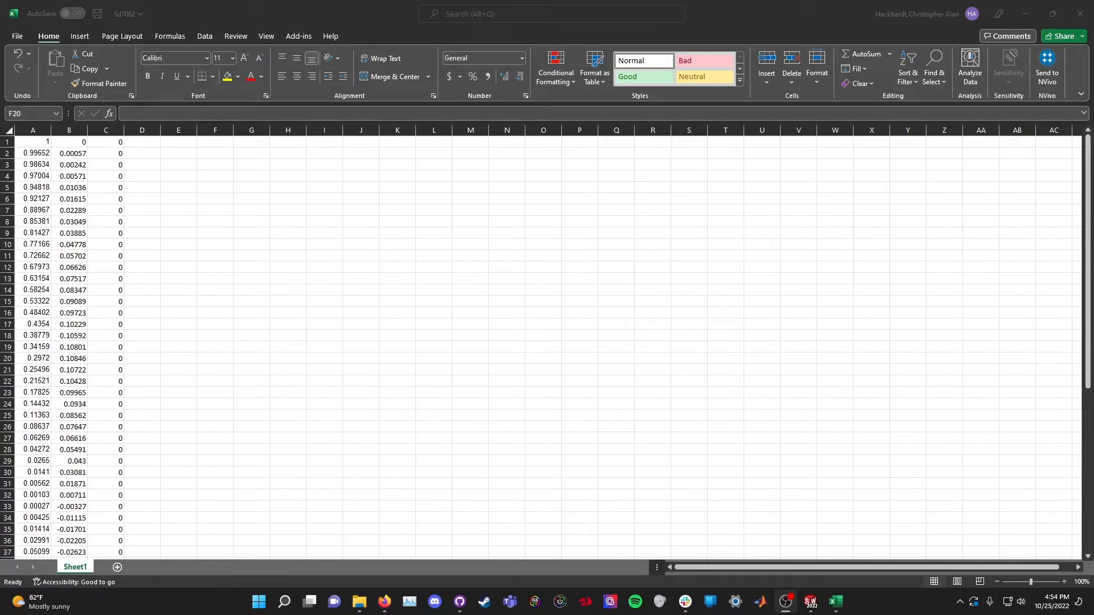
- Switch to File Explorer and open the SD7062 Top workbook from the Test folder
mouse_move(360, 601)
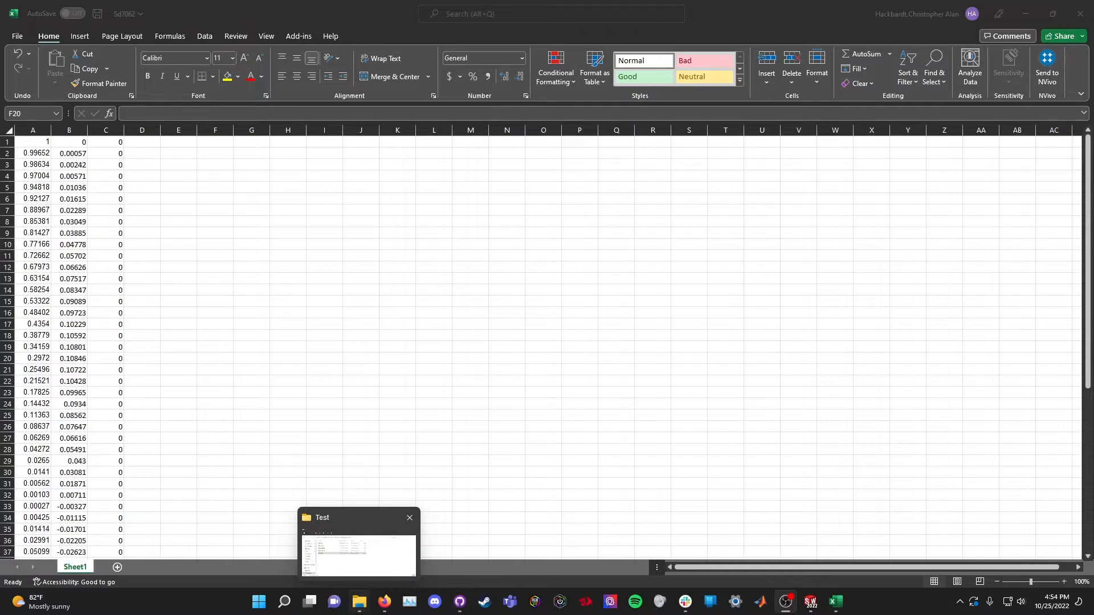
click(359, 601)
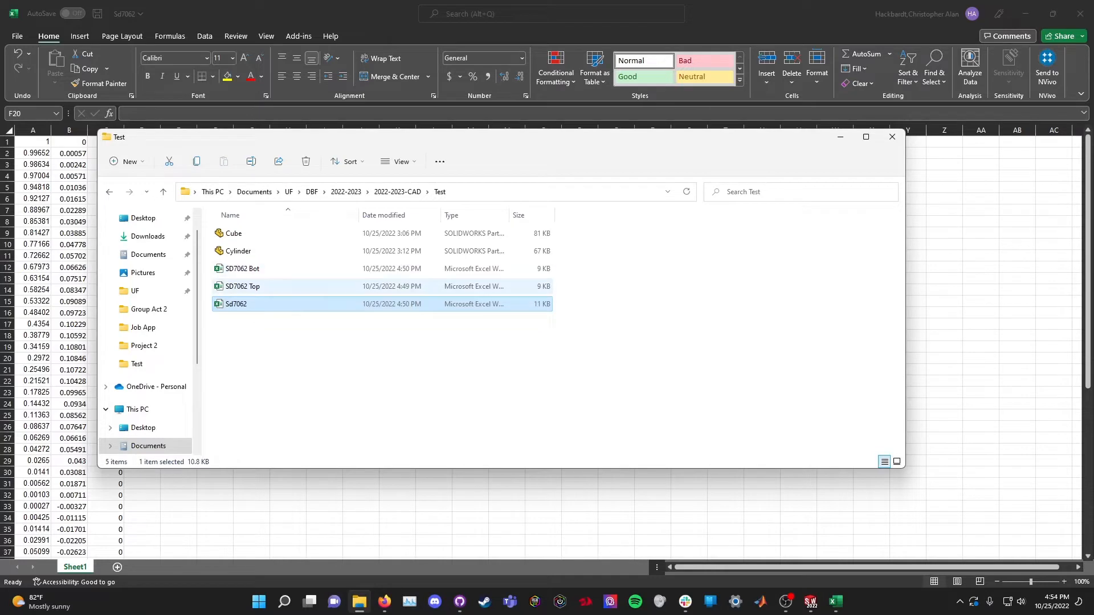
double_click(287, 285)
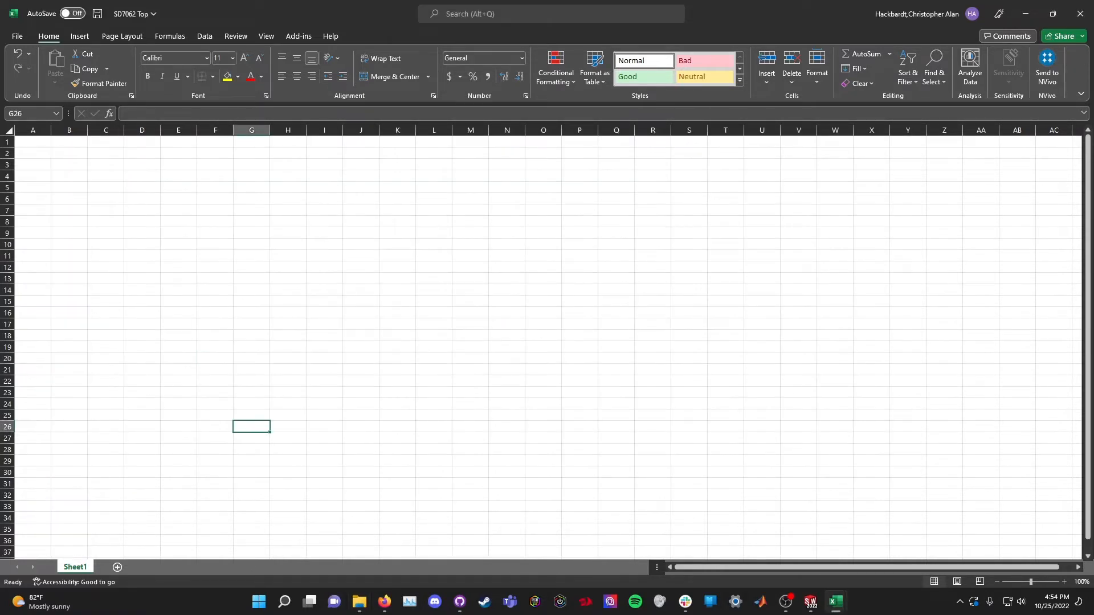
- Copy the upper-surface coordinates in A1:C32 of the Sd7062 workbook
mouse_move(384, 601)
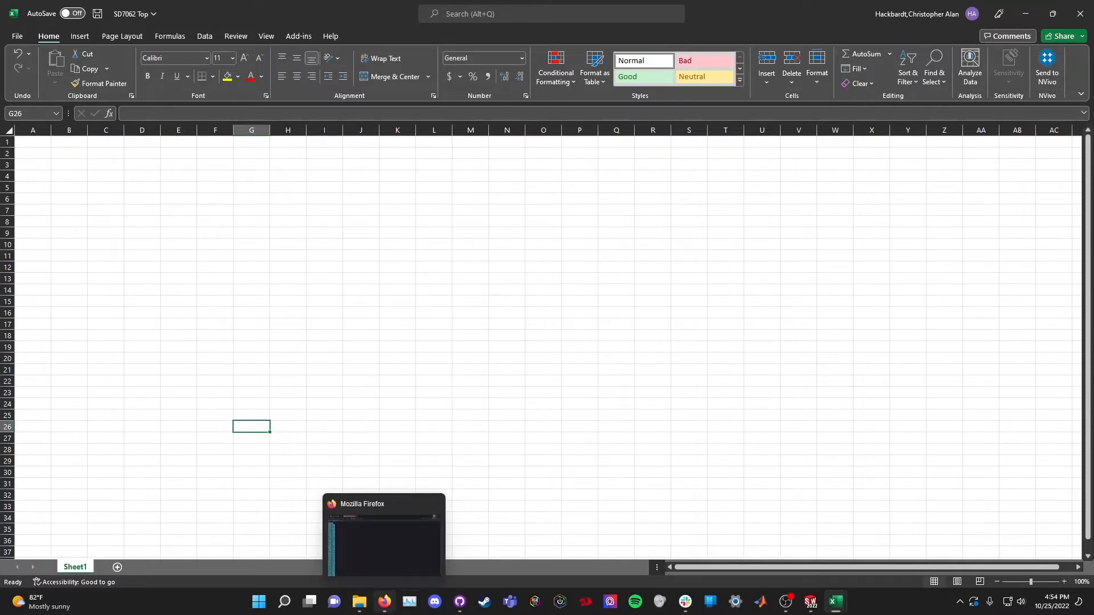
mouse_move(835, 602)
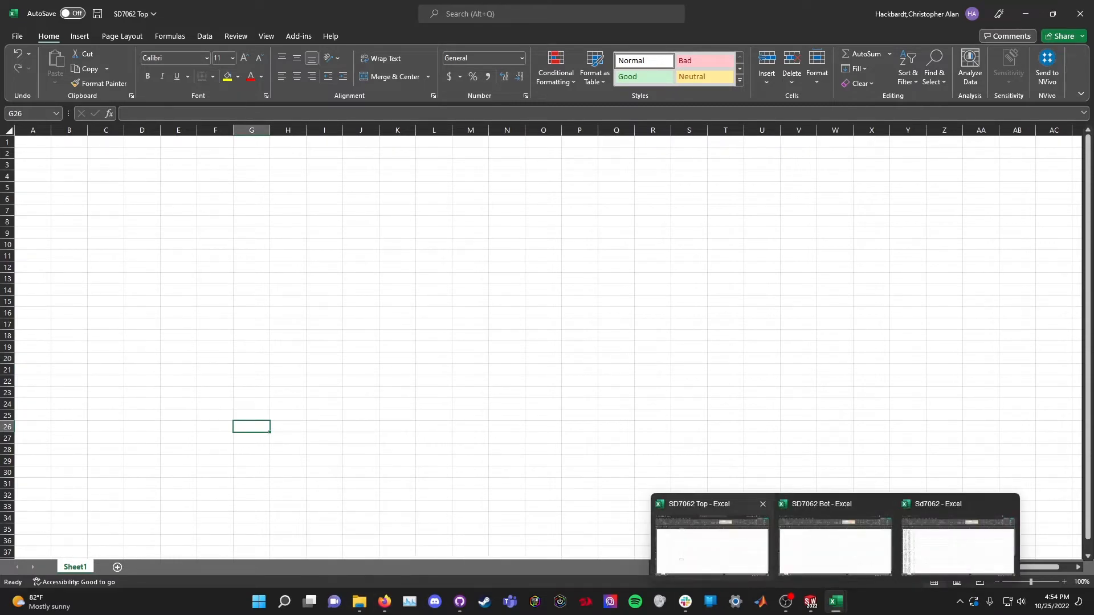
click(958, 545)
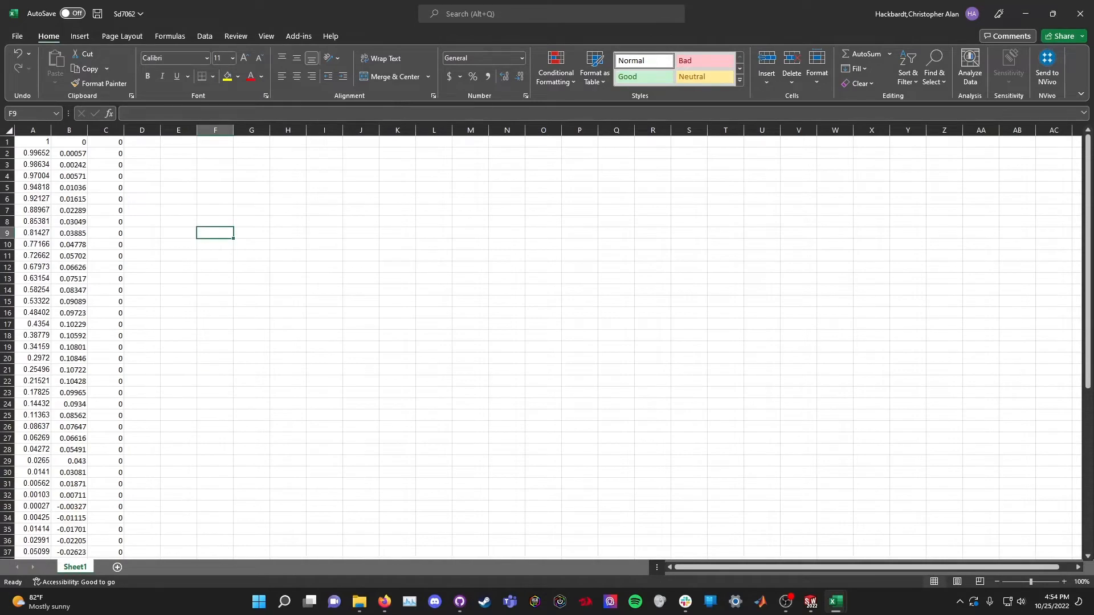
drag(33, 142, 105, 495)
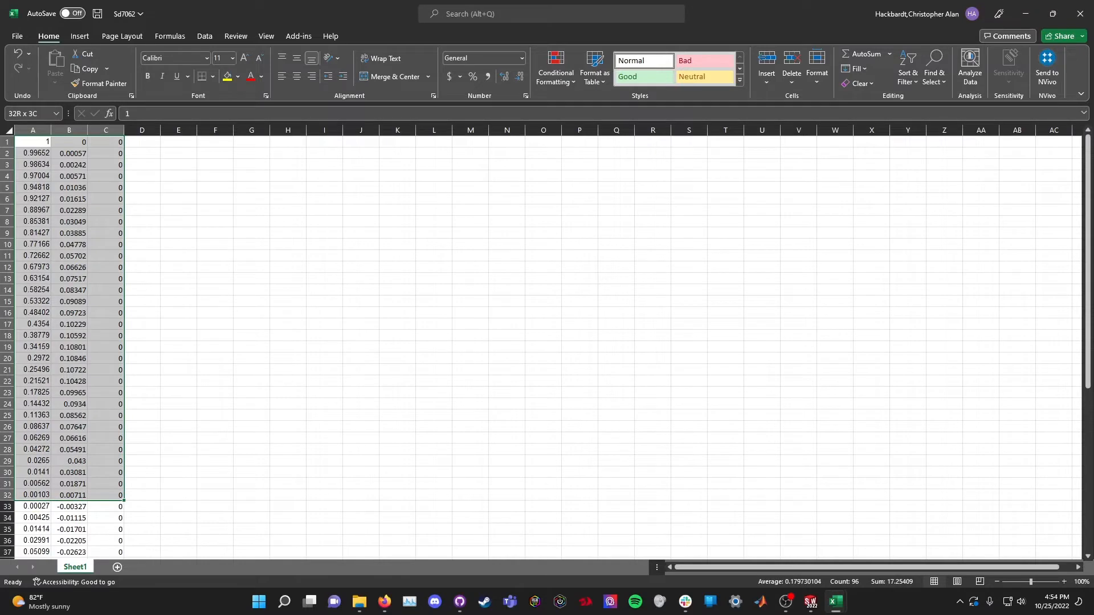
text(1	0	0 0.99652	0.00057	0 0.98634	0.00242	0 0.97004	0.00571	0 0.94818	0.01036	0 0.92127	0.01615	0 0.88967	0.02289	0 0.85381	0.03049	0 0.81427	0.03885	0 0.77166	0.04778	0 0.72662	0.05702	0 0.67973	0.06626	0 0.63154	0.07517	0 0.58254	0.08347	0 0.53322	0.09089	0 0.48402	0.09723	0 0.4354	0.10229	0 0.38779	0.10592	0 0.34159	0.10801	0 0.2972	0.10846	0 0.25496	0.10722	0 0.21521	0.10428	0 0.17825	0.09965	0 0.14432	0.0934	0 0.11363	0.08562	0 0.08637	0.07647	0 0.06269	0.06616	0 0.04272	0.05491	0 0.0265	0.043	0 0.0141	0.03081	0 0.00562	0.01871	0 0.00103	0.00711	0)
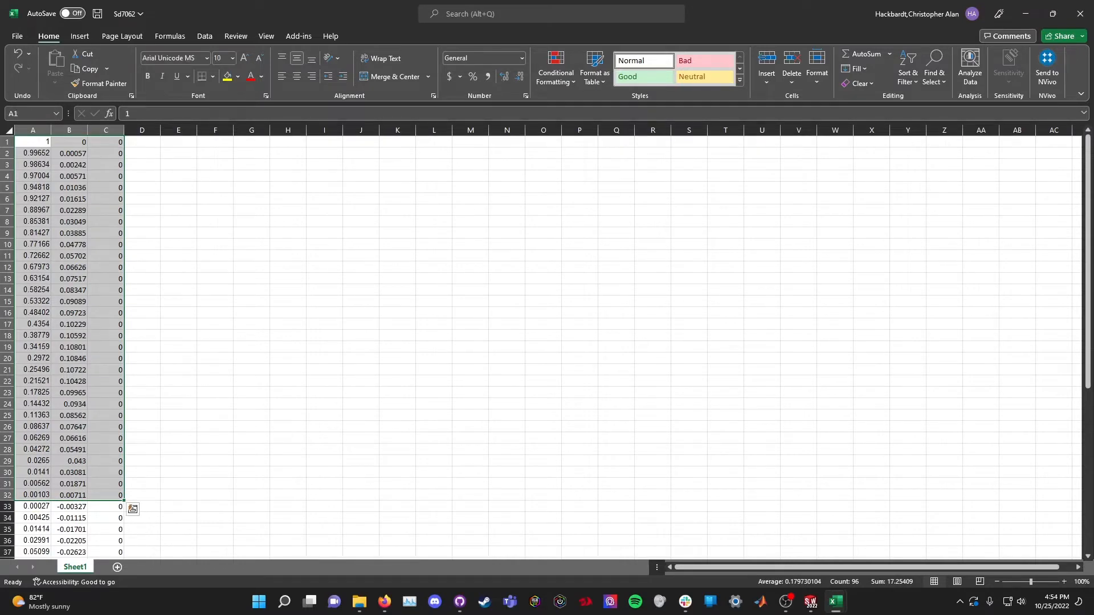
scroll(546, 348, down, 6)
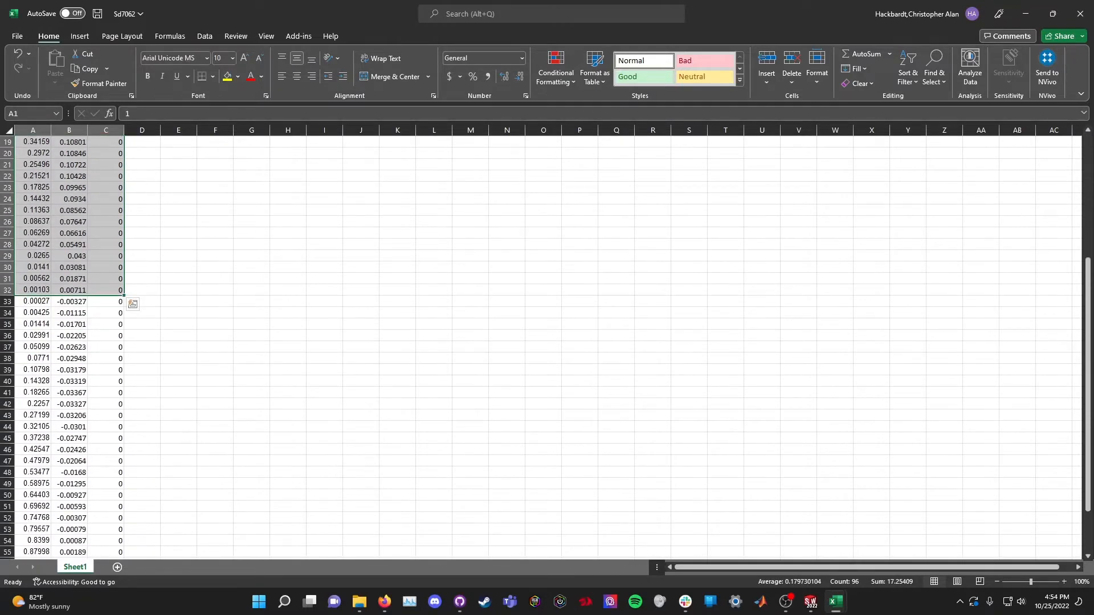
scroll(545, 348, down, 8)
scroll(545, 347, up, 14)
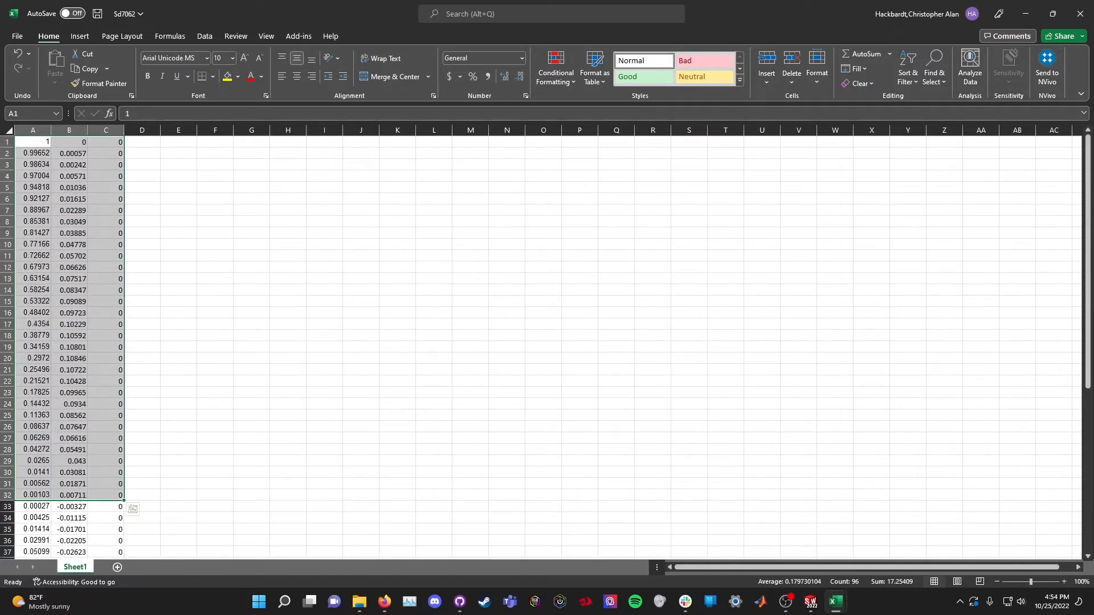
key(ctrl+c)
- Paste the copied upper-surface coordinates into the SD7062 Top workbook starting at cell A1
mouse_move(835, 601)
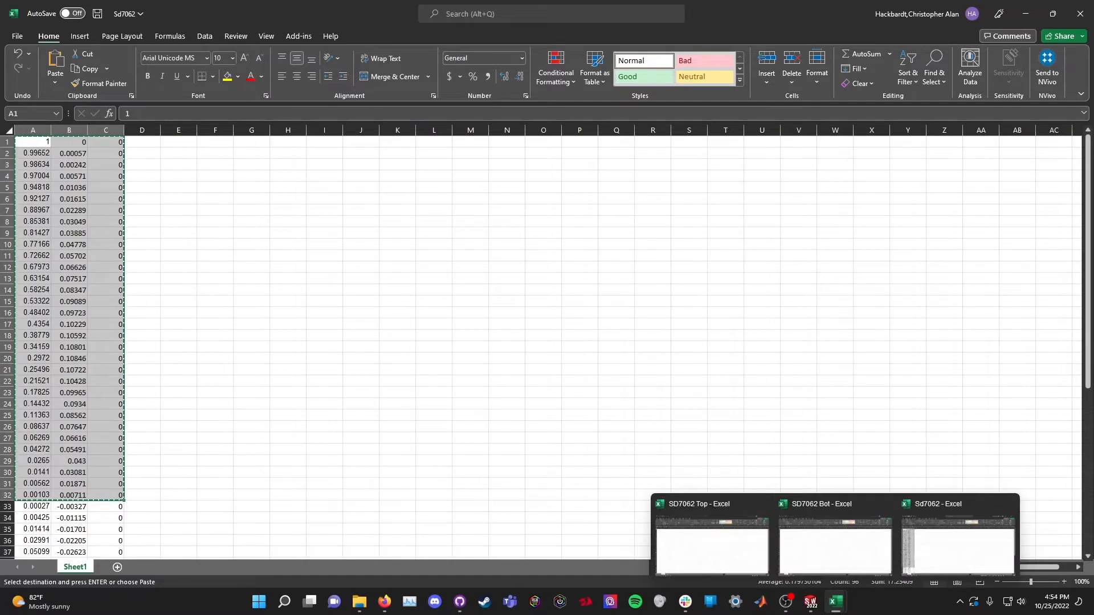
click(711, 544)
click(32, 141)
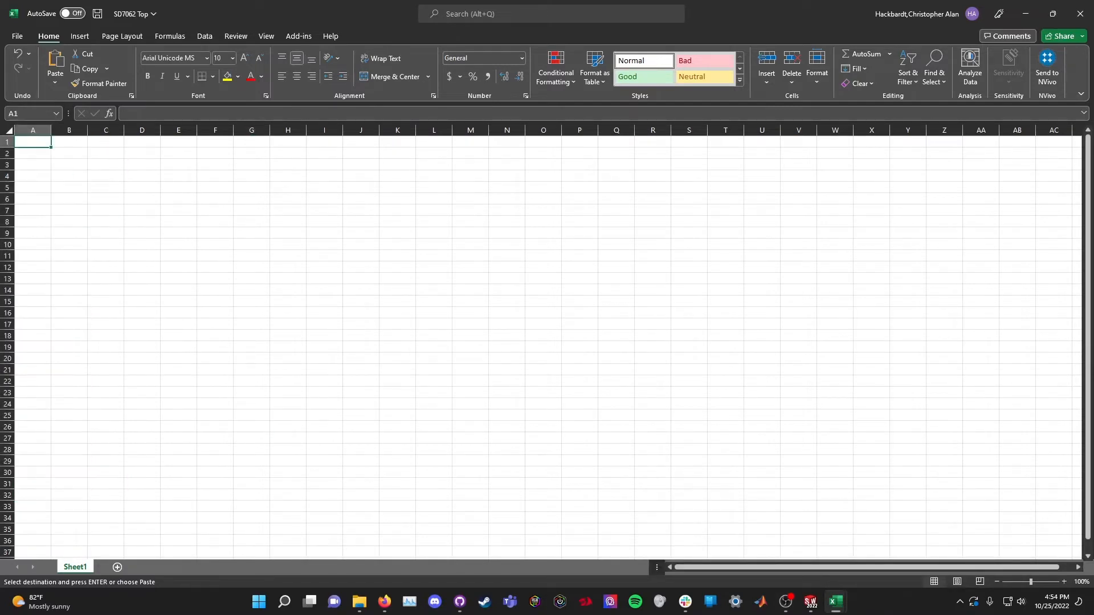
key(ctrl+v)
click(214, 278)
- Copy the lower-surface coordinates in A33:C61 of the Sd7062 workbook
mouse_move(835, 601)
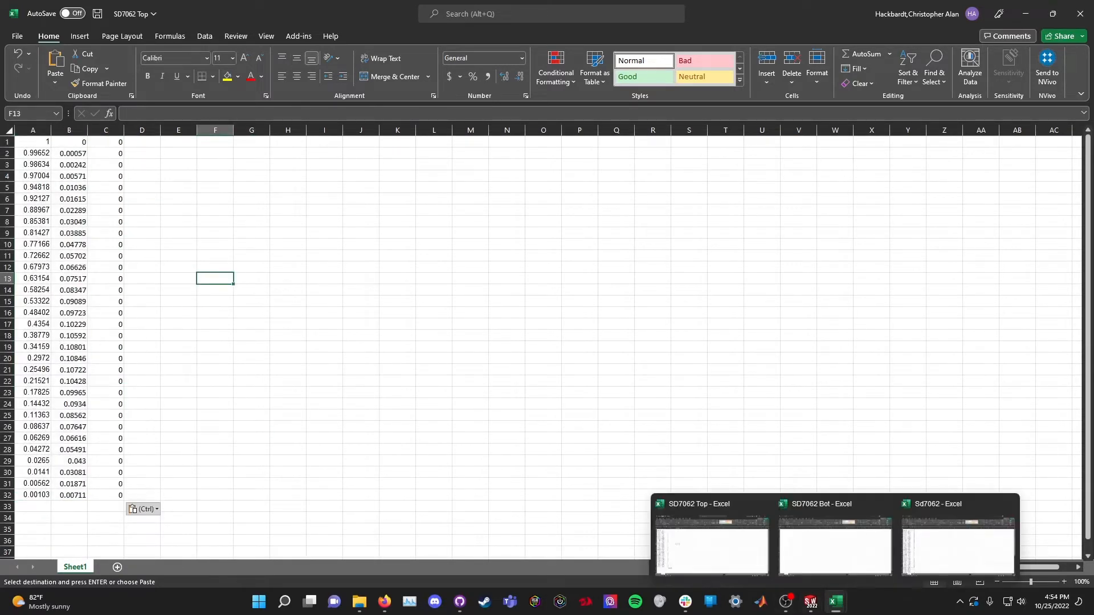
click(957, 545)
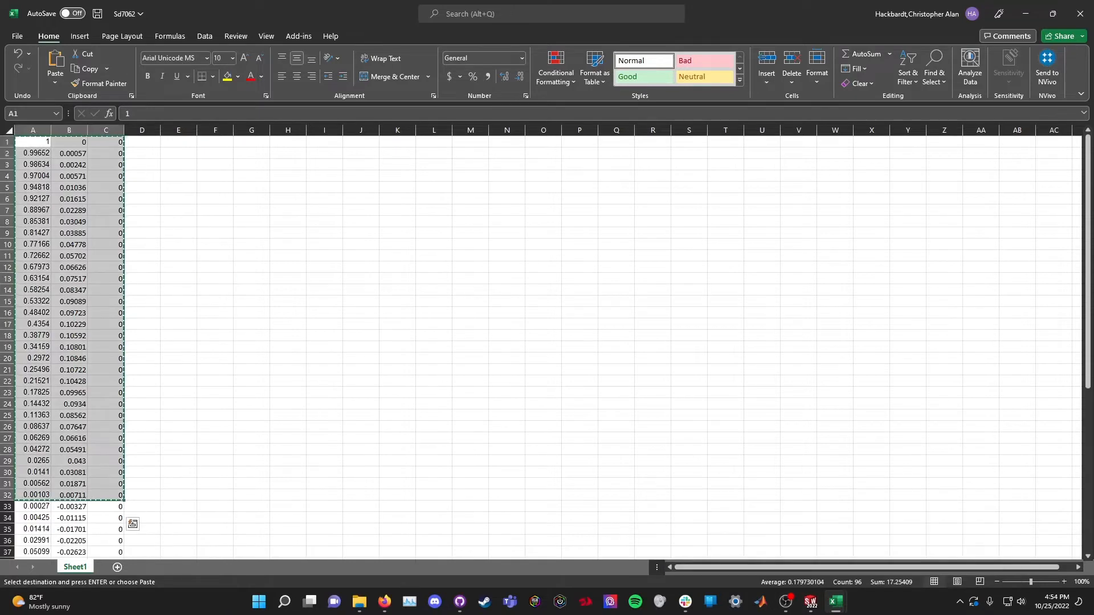
scroll(546, 342, down, 9)
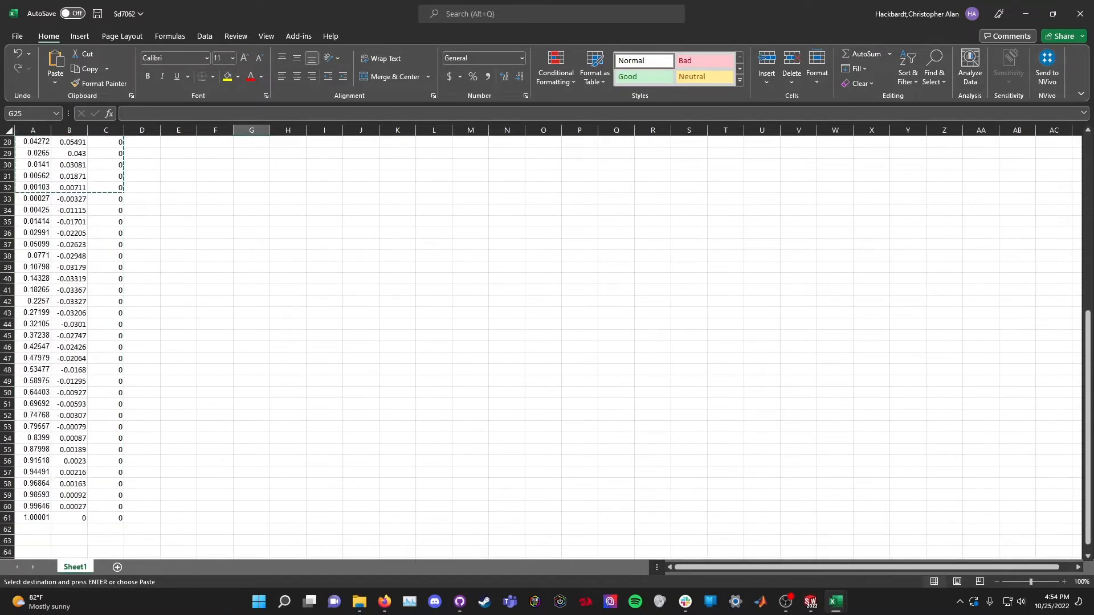
drag(33, 199, 105, 517)
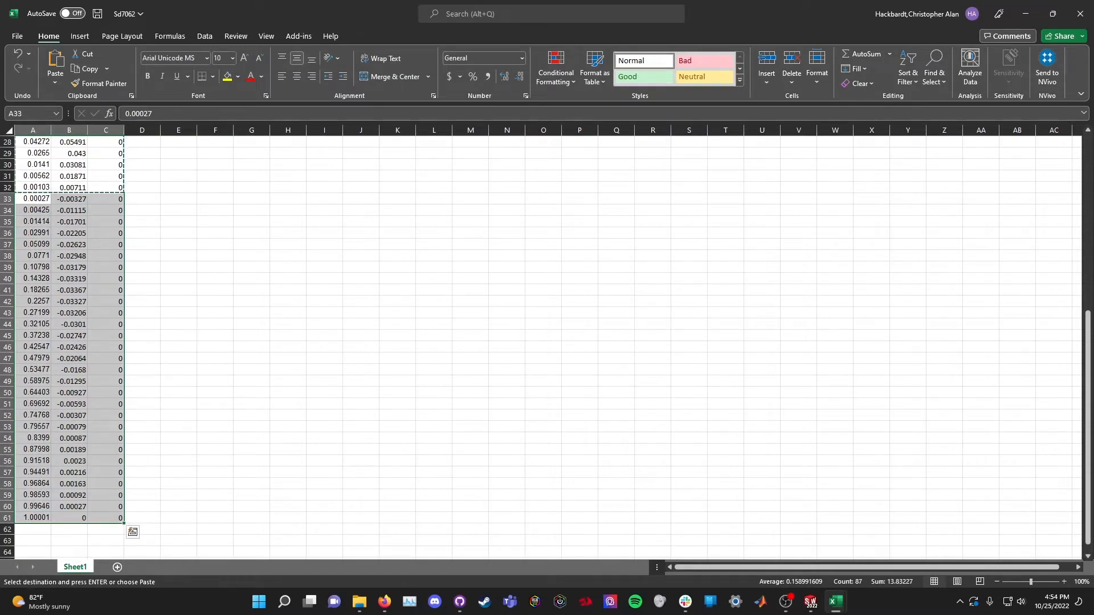
key(ctrl+c)
key(ctrl+f)
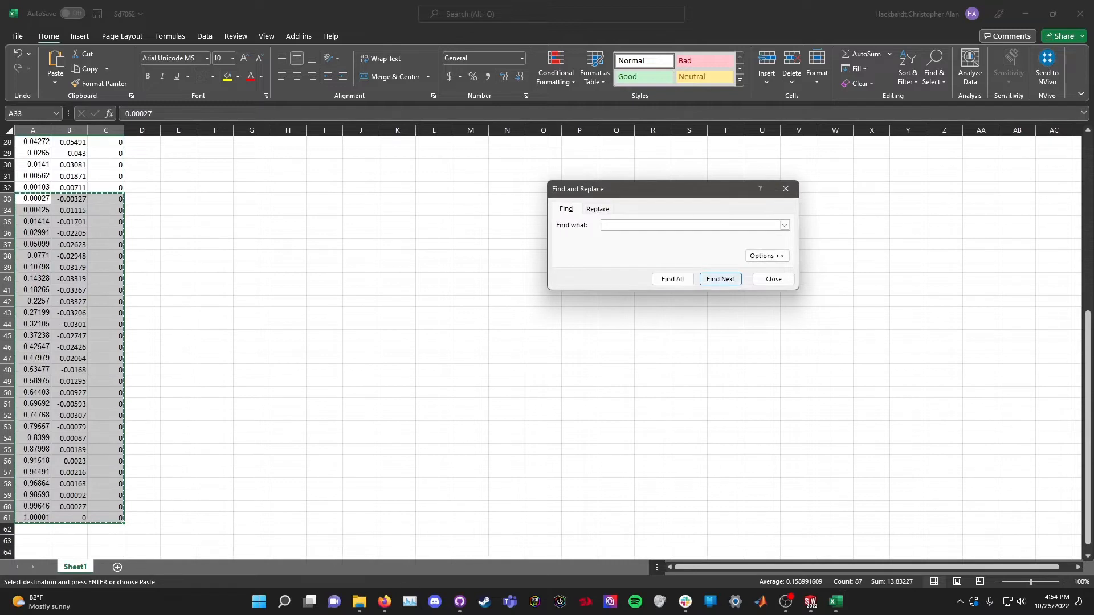
key(Escape)
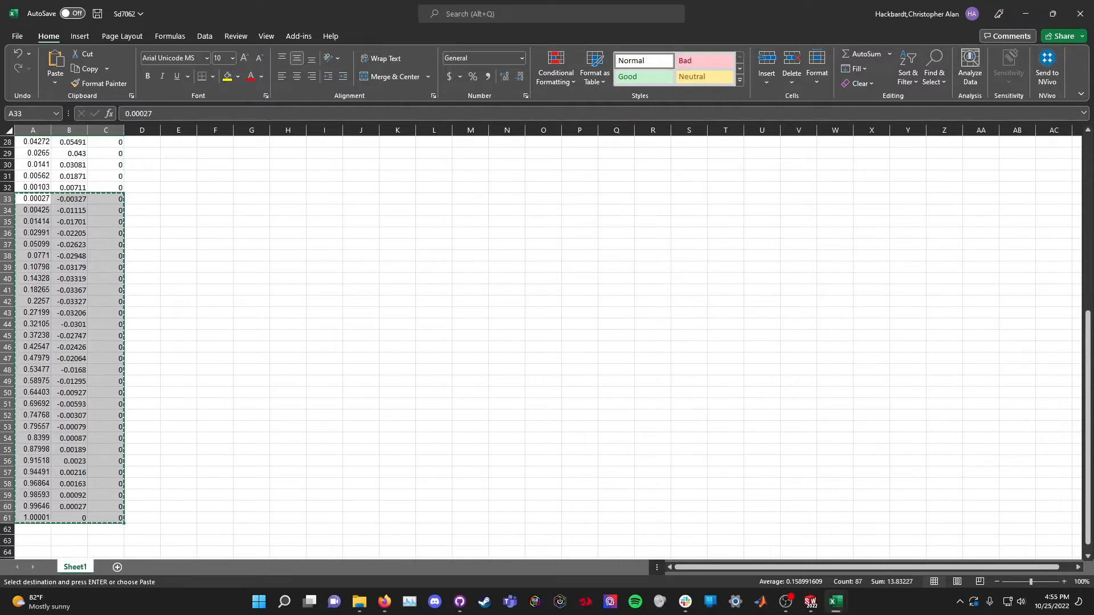
- Paste the copied lower-surface coordinates into the SD7062 Bot workbook starting at cell A2, leaving row 1 empty
mouse_move(835, 601)
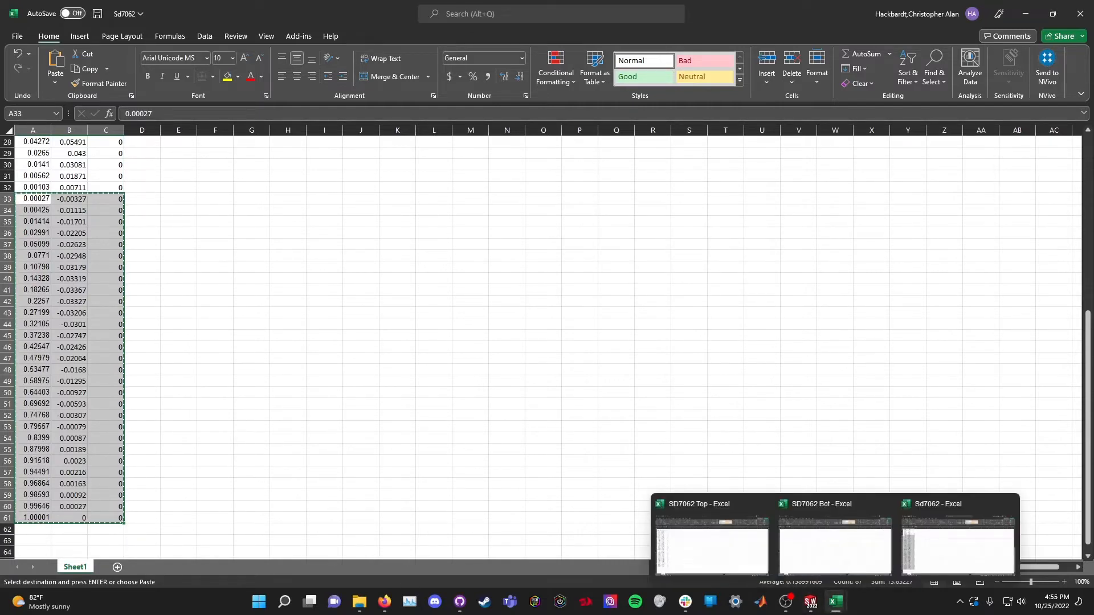
click(835, 544)
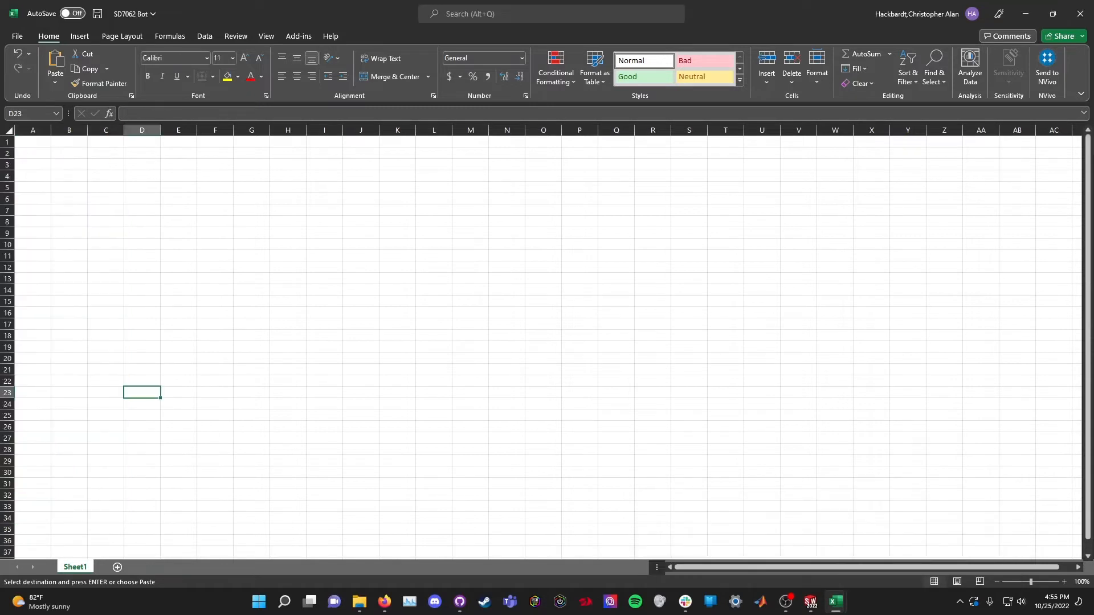
click(32, 153)
key(ctrl+v)
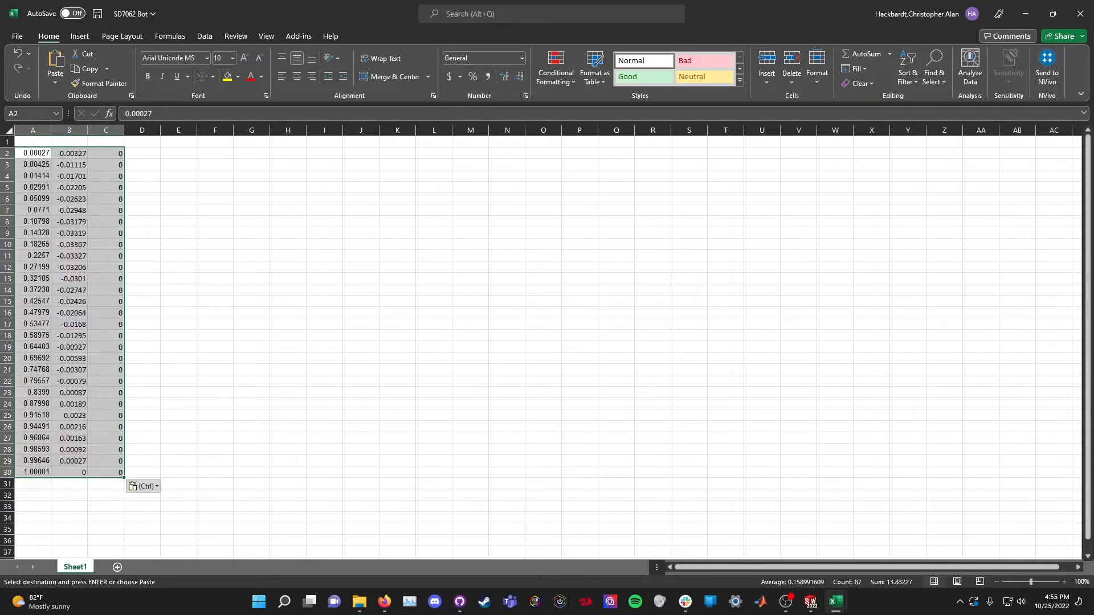
click(178, 198)
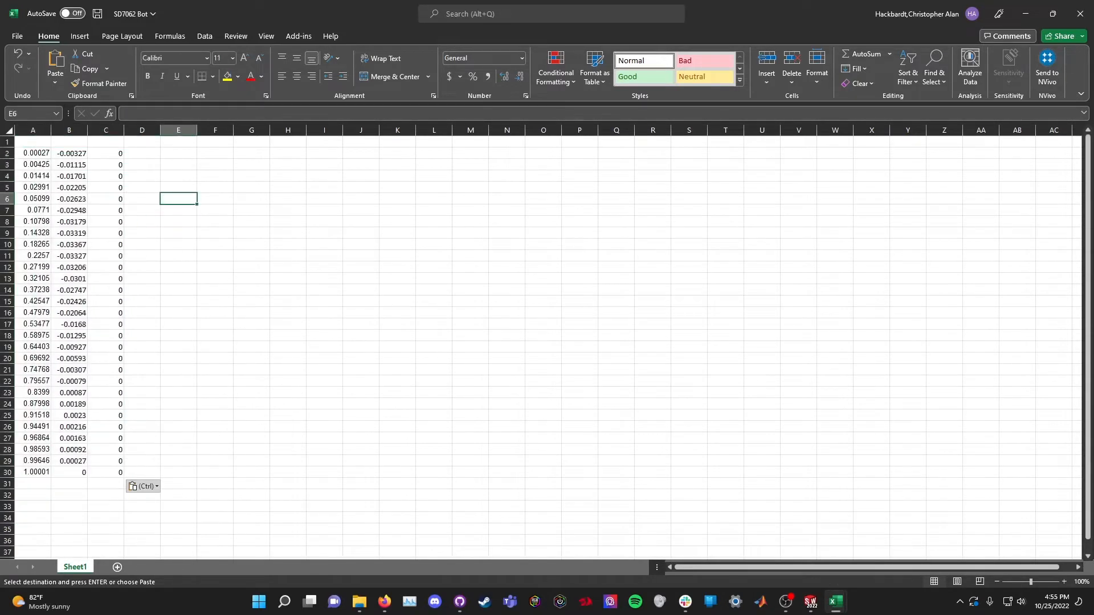
- Enter an origin point in row 1 of SD7062 Bot by setting A1, B1 and C1 to 0
click(32, 141)
text(0)
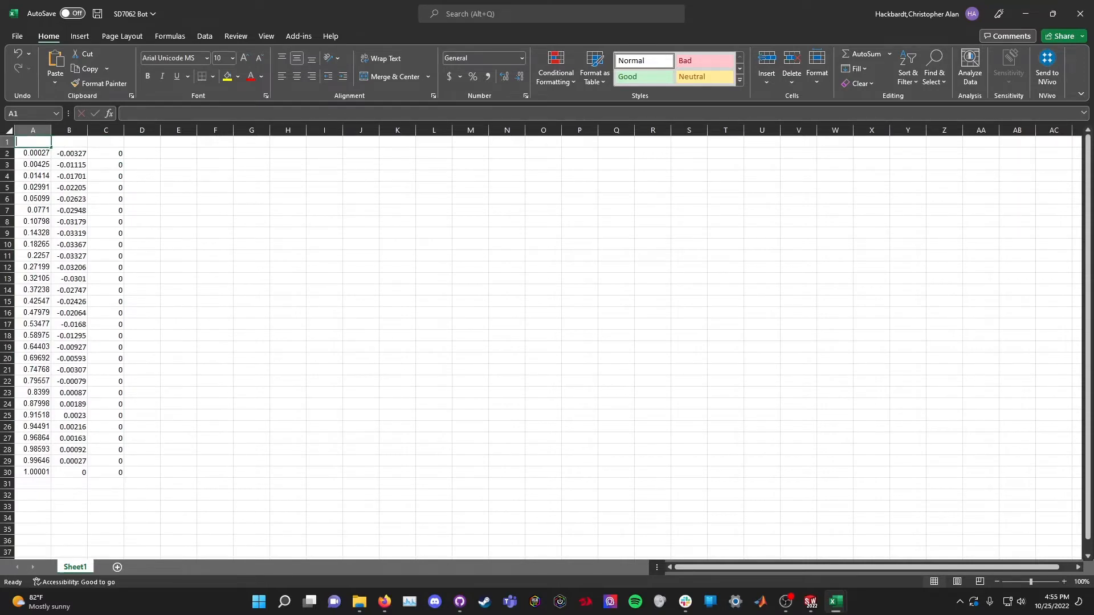
key(Tab)
text(0)
key(Tab)
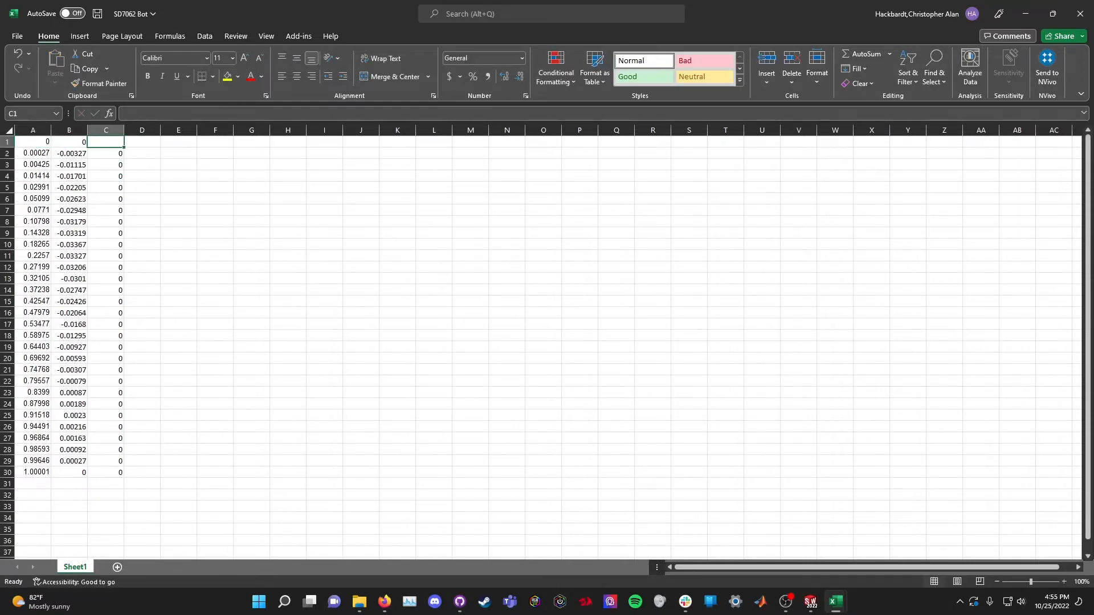
text(0)
click(142, 175)
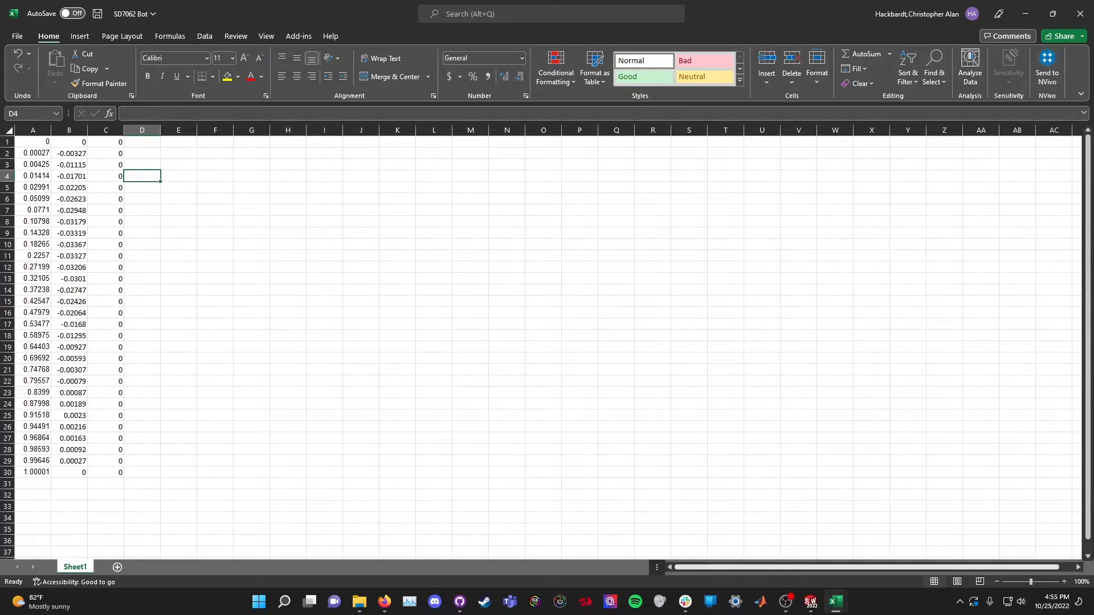
- Save the SD7062 Top workbook as a Text (Tab delimited) (*.txt) file in the Test folder
mouse_move(810, 601)
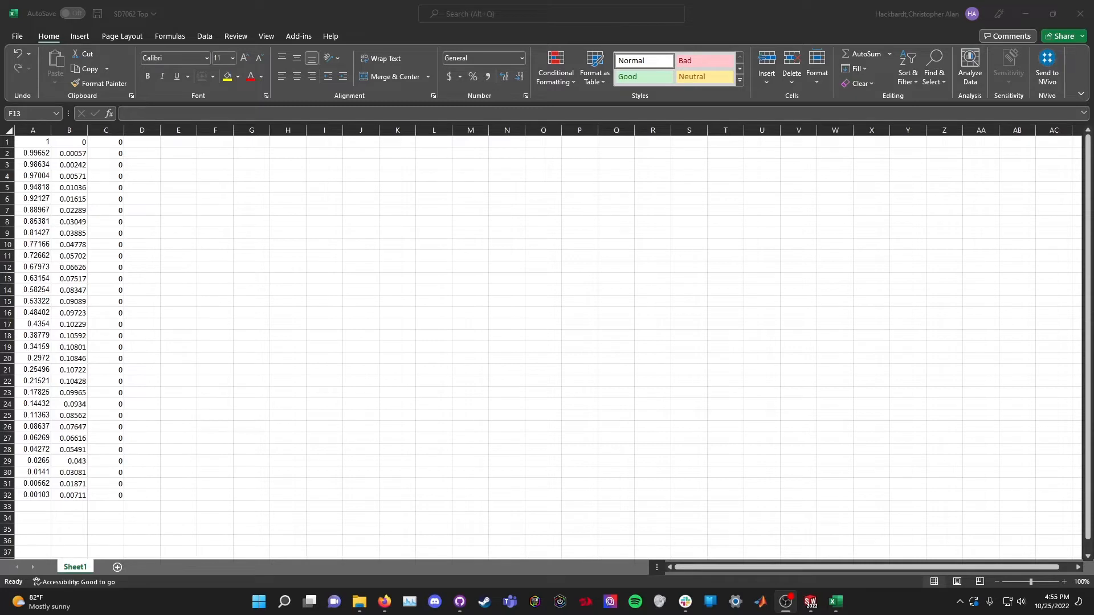
click(17, 36)
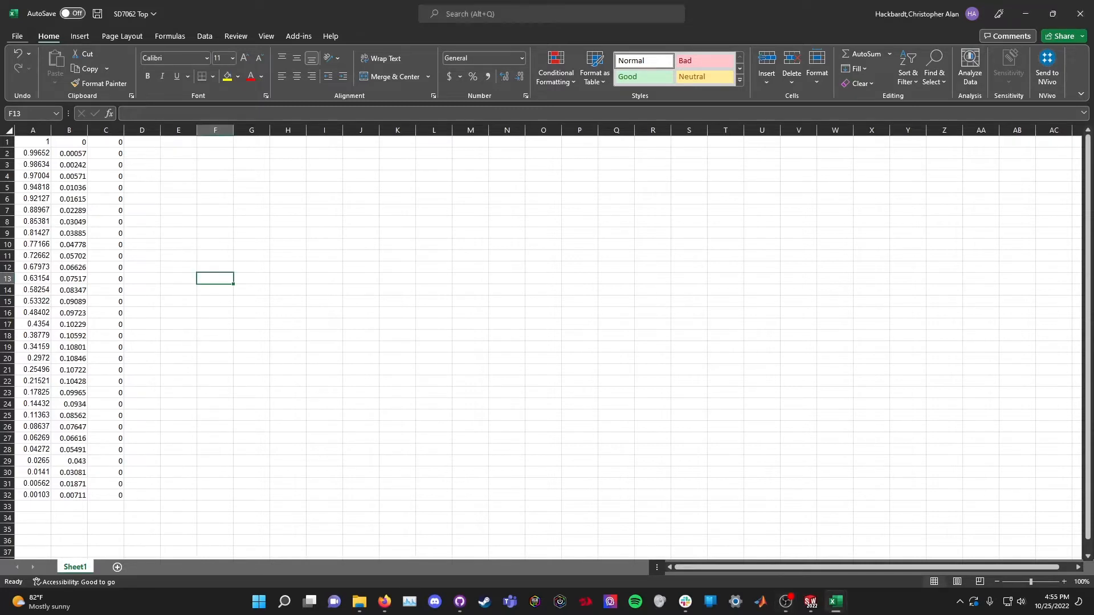
click(39, 188)
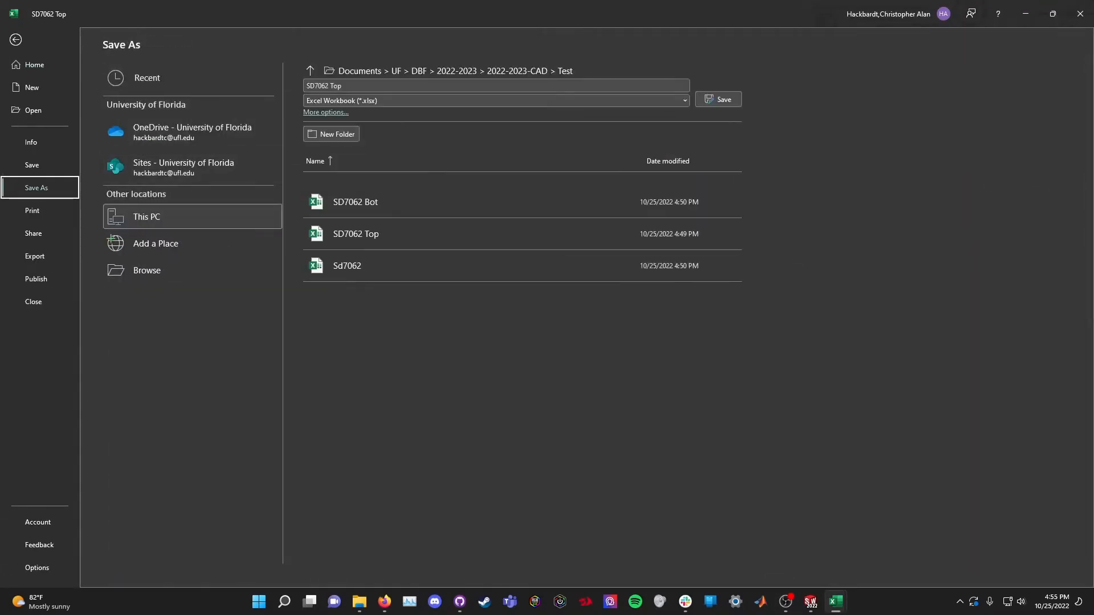
click(496, 101)
key(Down)
key(Down)
key(Down)
key(Down)
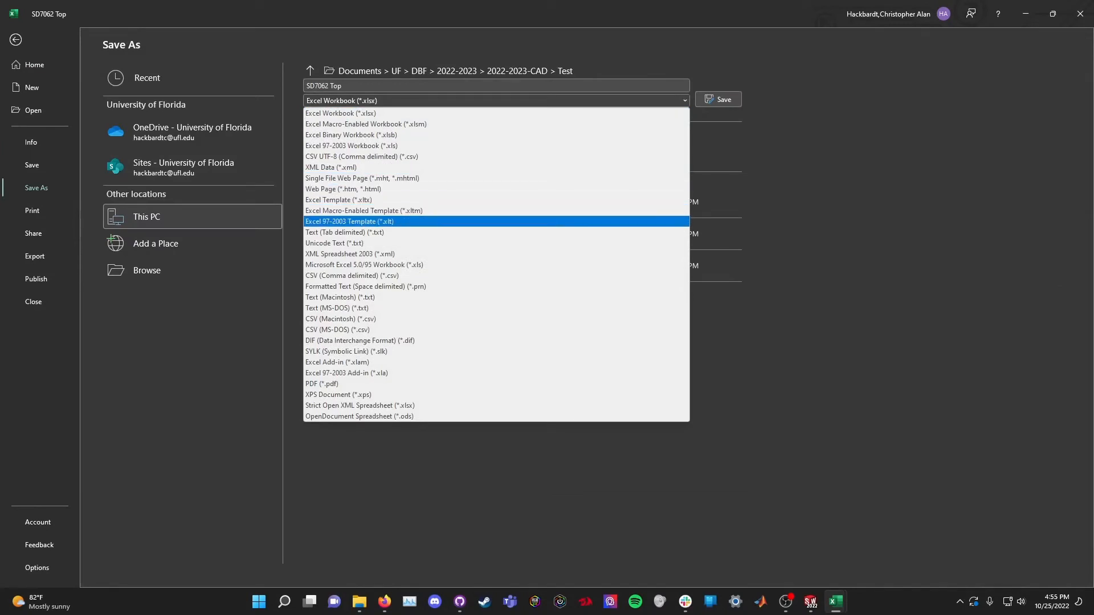
key(Return)
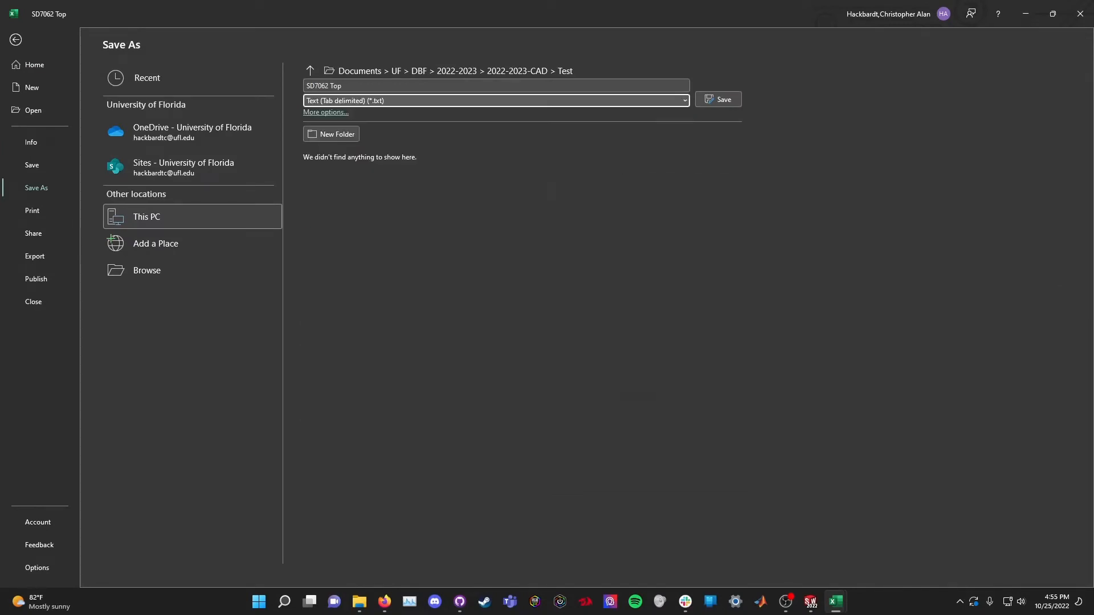
click(717, 99)
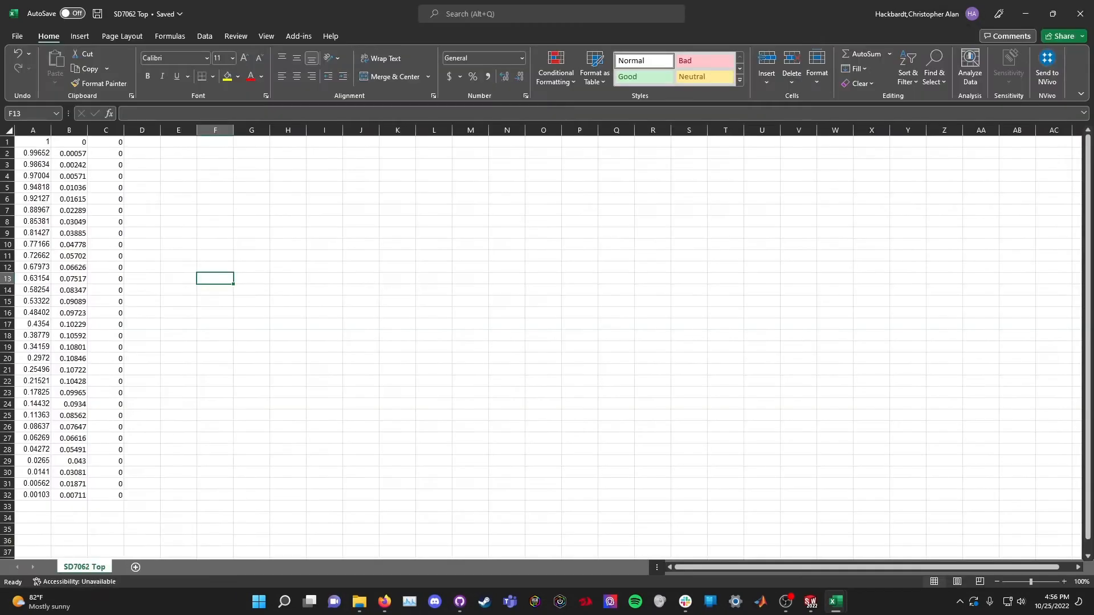
- Save the SD7062 Bot workbook as a Text (Tab delimited) (*.txt) file in the Test folder
mouse_move(835, 601)
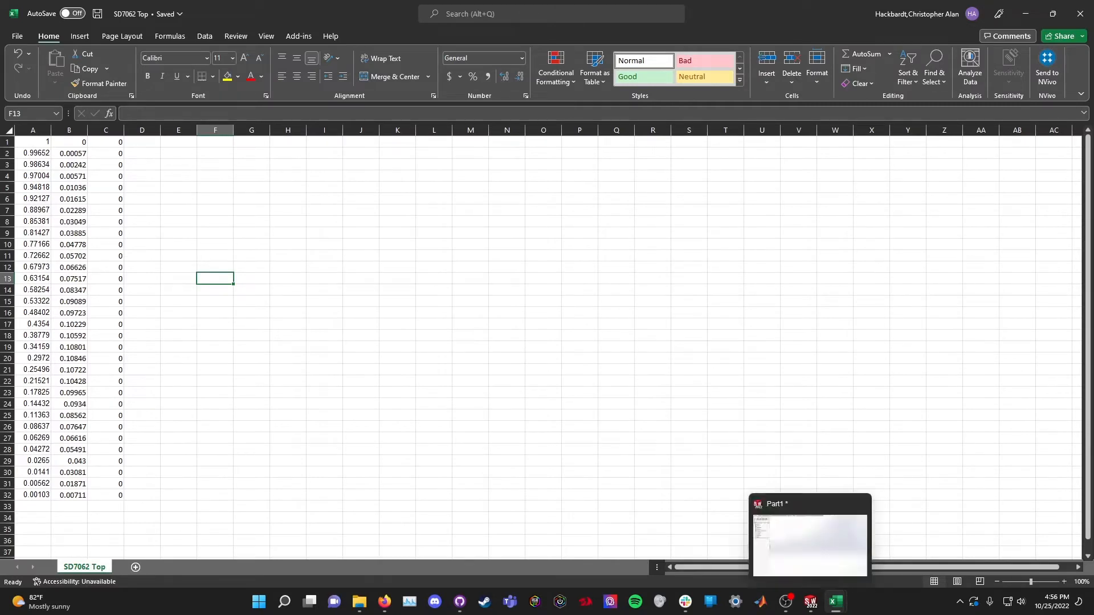
click(835, 544)
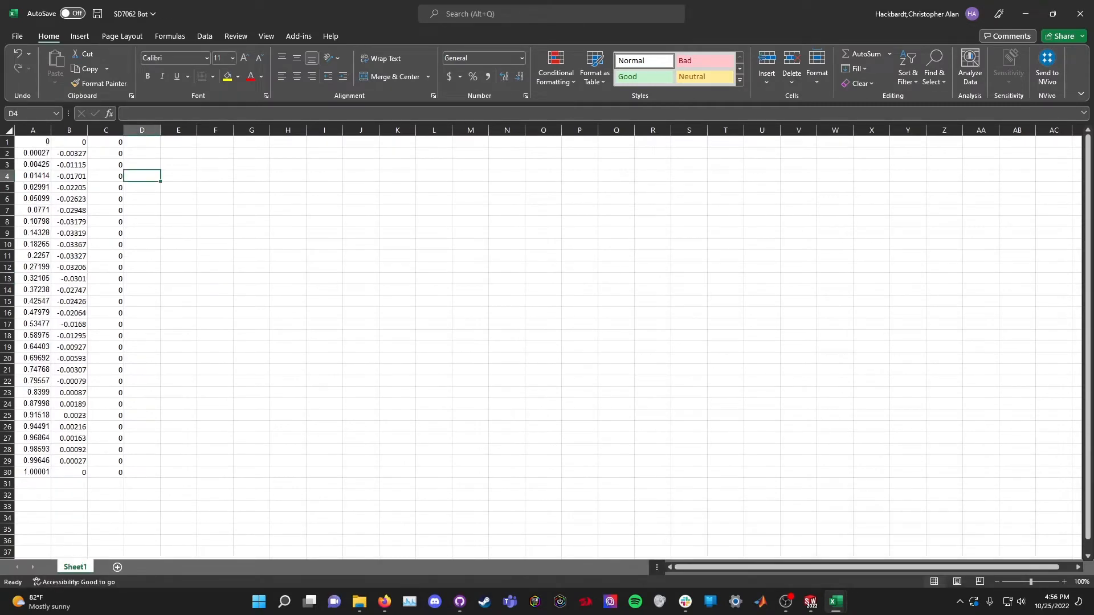
click(17, 36)
click(36, 188)
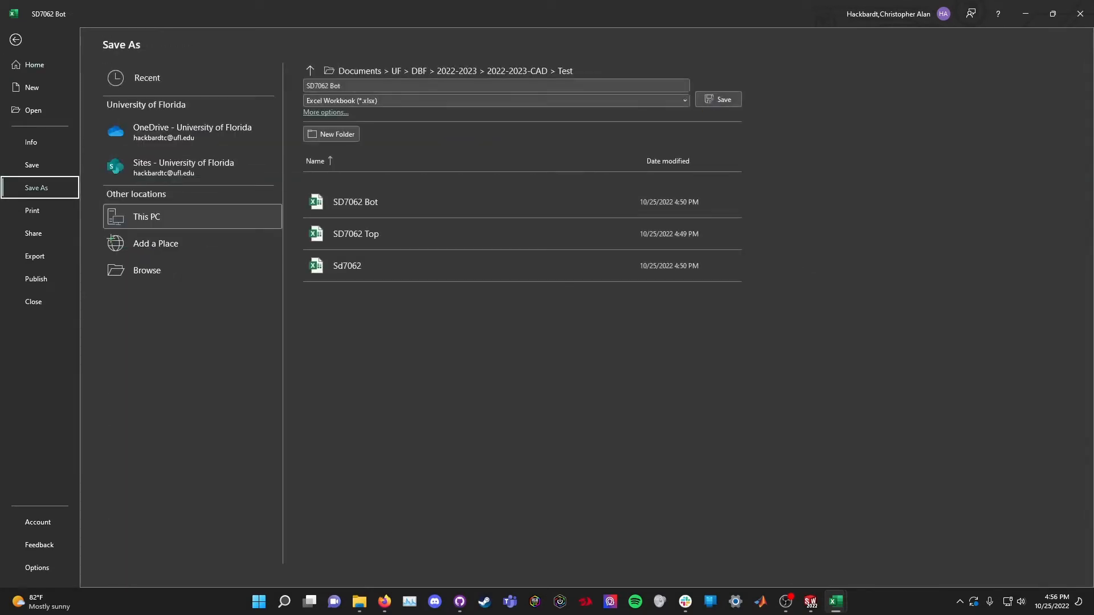
click(495, 101)
click(344, 225)
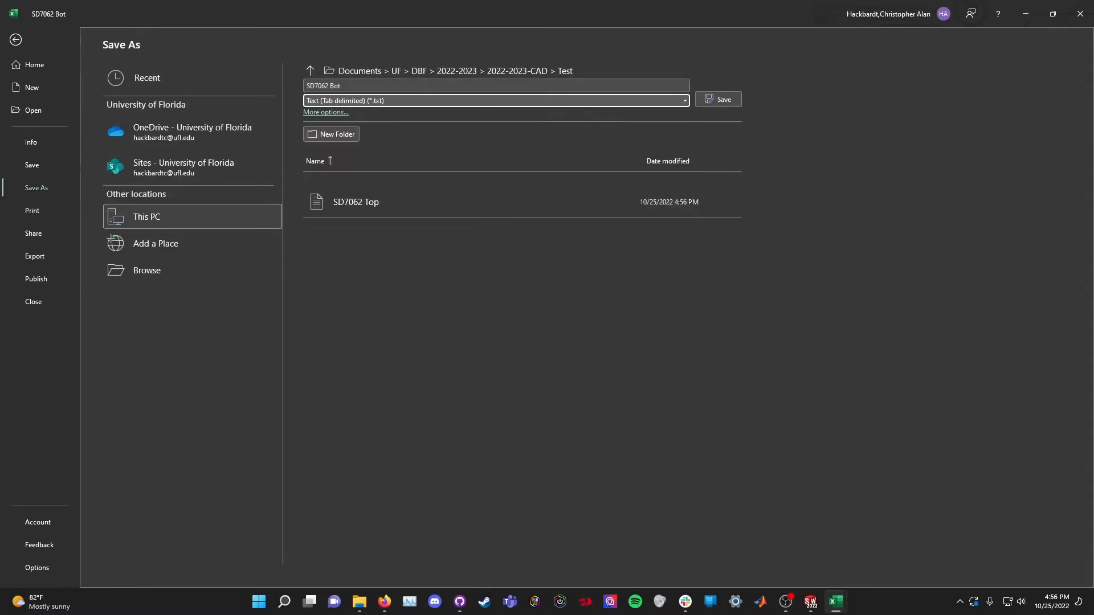
key(Return)
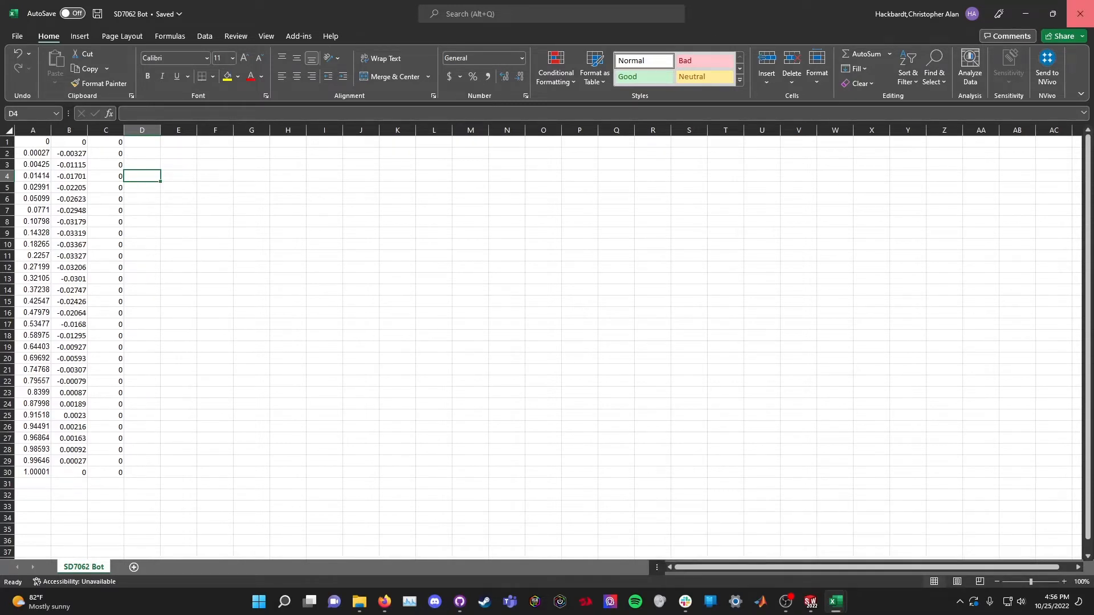
- Close the open airfoil workbooks, including SD7062 Bot and the original Sd7062
click(1079, 14)
text(0.00027	-0.00327	0 0.00425	-0.01115	0 0.01414	-0.01701	0 0.02991	-0.02205	0 0.05099	-0.02623	0 0.0771	-0.02948	0 0.10798	-0.03179	0 0.14328	-0.03319	0 0.18265	-0.03367	0 0.2257	-0.03327	0 0.27199	-0.03206	0 0.32105	-0.0301	0 0.37238	-0.02747	0 0.42547	-0.02426	0 0.47979	-0.02064	0 0.53477	-0.0168	0 0.58975	-0.01295	0 0.64403	-0.00927	0 0.69692	-0.00593	0 0.74768	-0.00307	0 0.79557	-0.00079	0 0.8399	0.00087	0 0.87998	0.00189	0 0.91518	0.0023	0 0.94491	0.00216	0 0.96864	0.00163	0 0.98593	0.00092	0 0.99646	0.00027	0 1.00001	0	0)
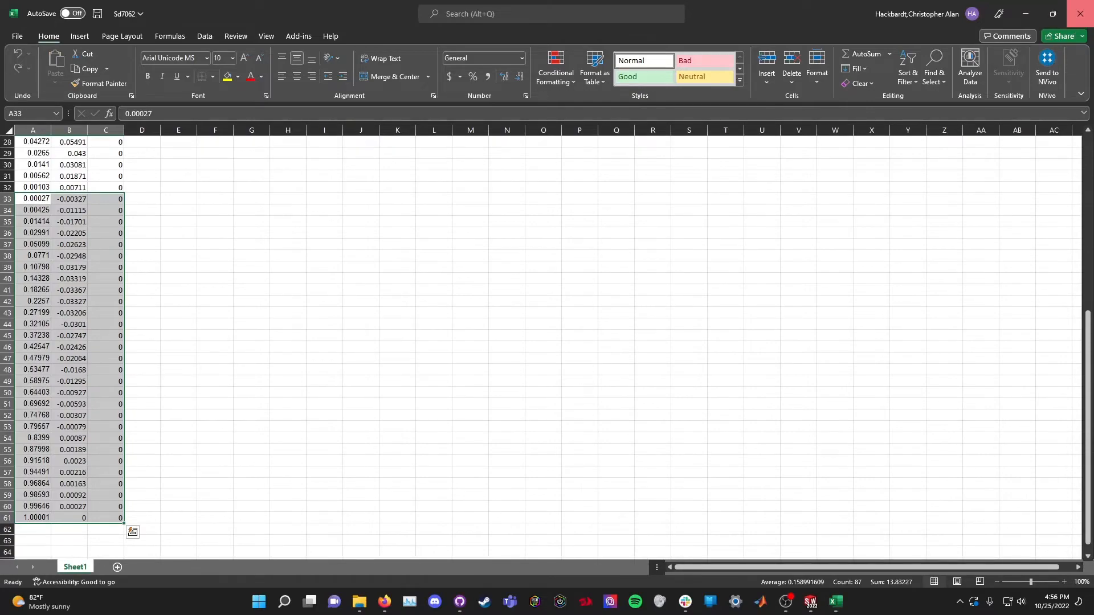
click(1080, 14)
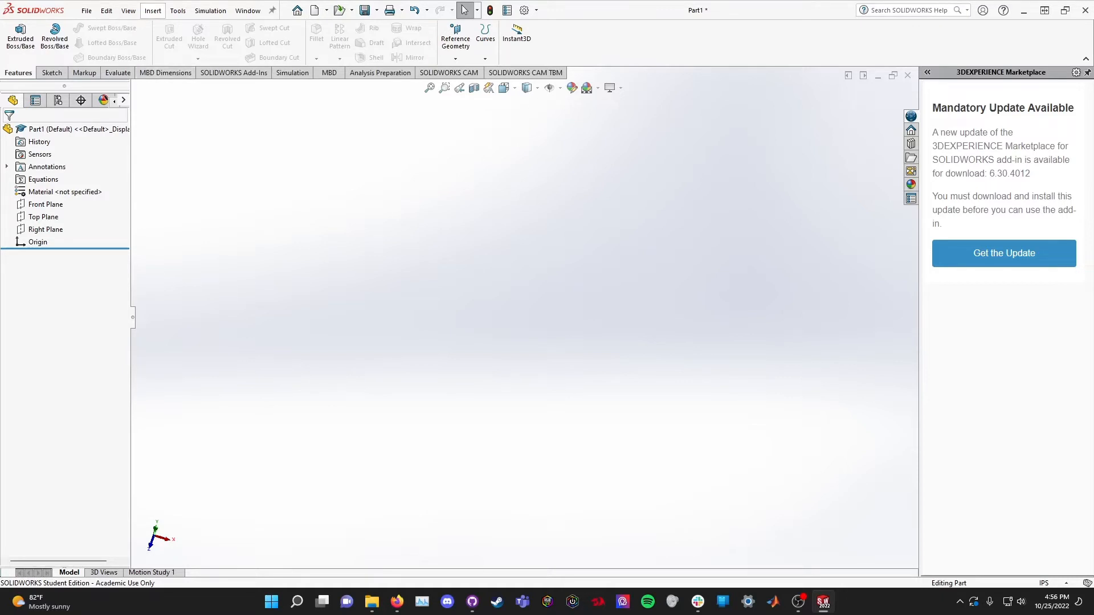
- In SOLIDWORKS, create a Curve Through XYZ Points from the SD7062 Top text file
click(153, 11)
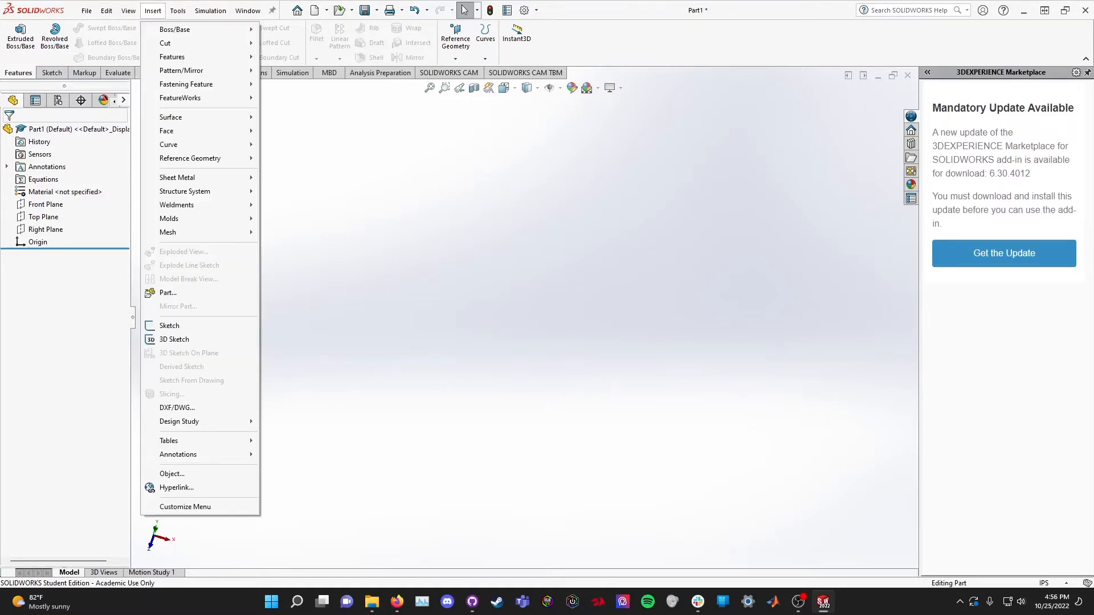
mouse_move(182, 144)
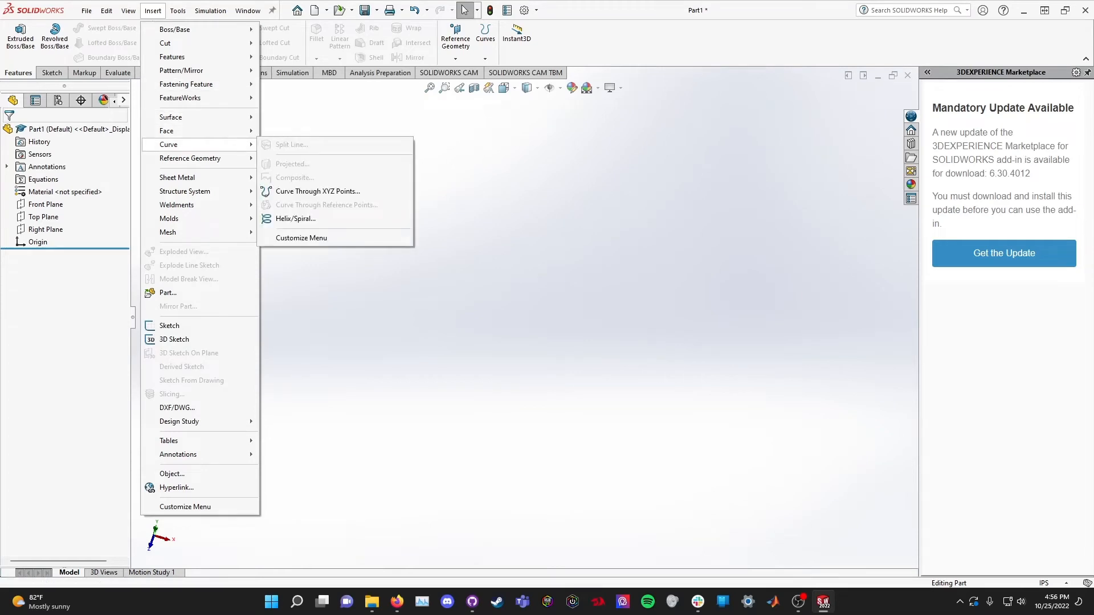
click(317, 191)
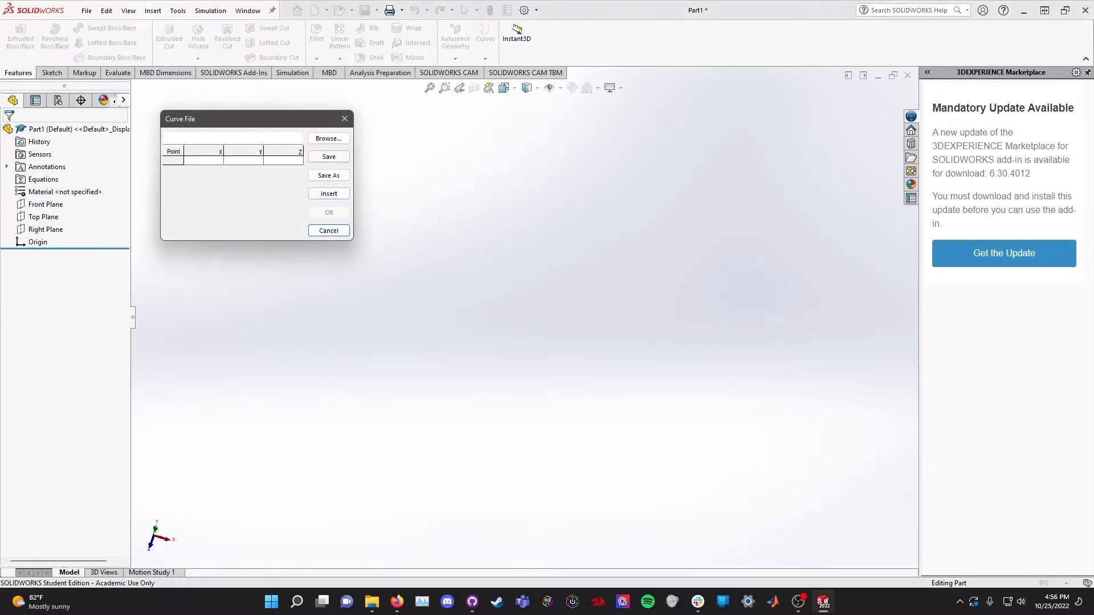
click(328, 139)
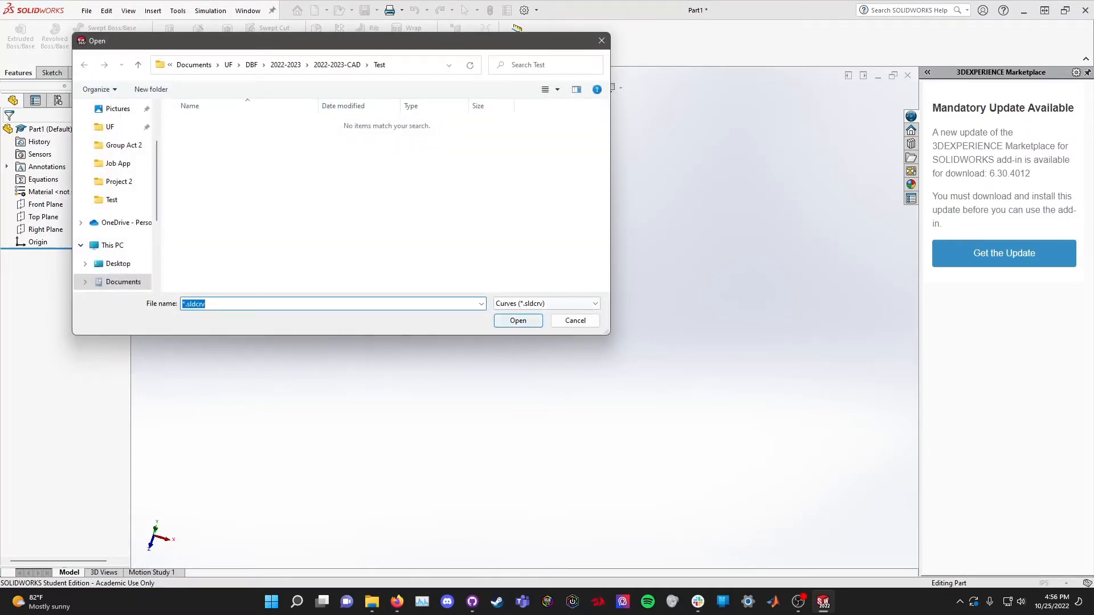
click(546, 303)
click(517, 323)
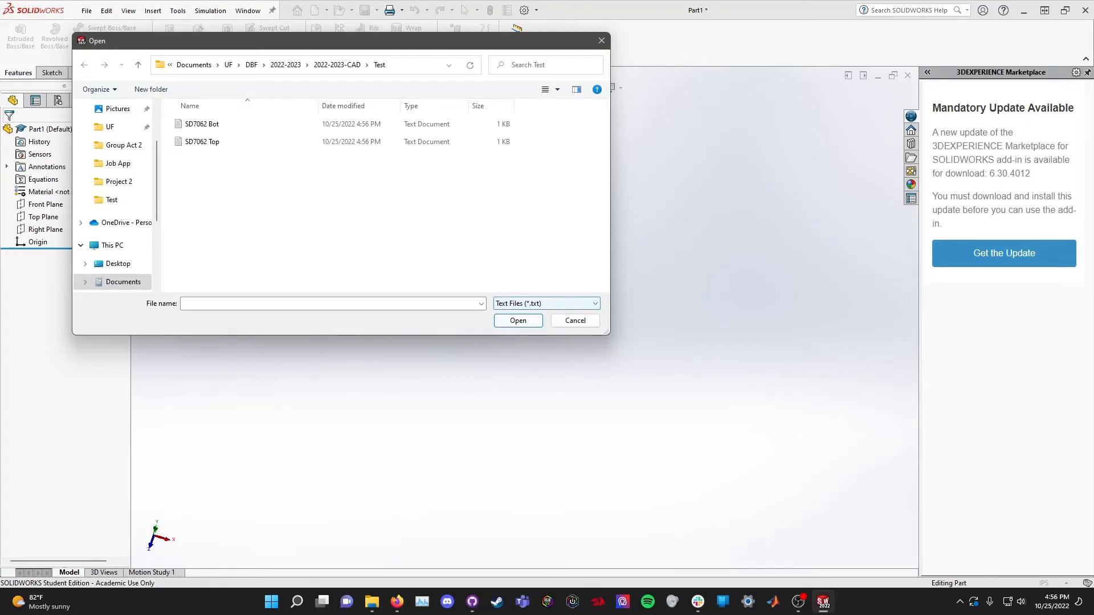
click(202, 141)
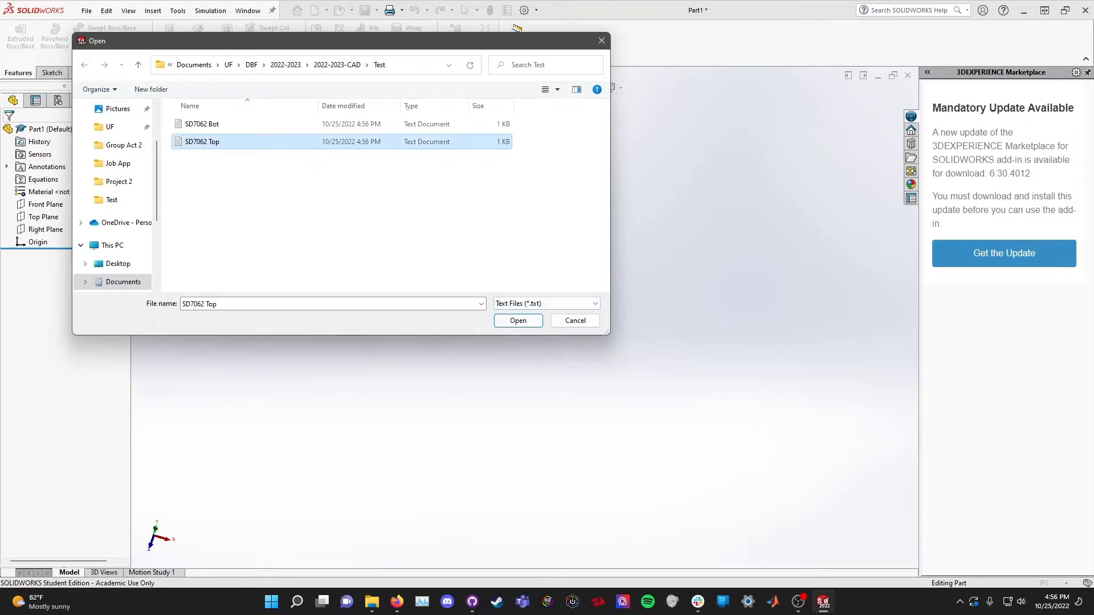
click(517, 320)
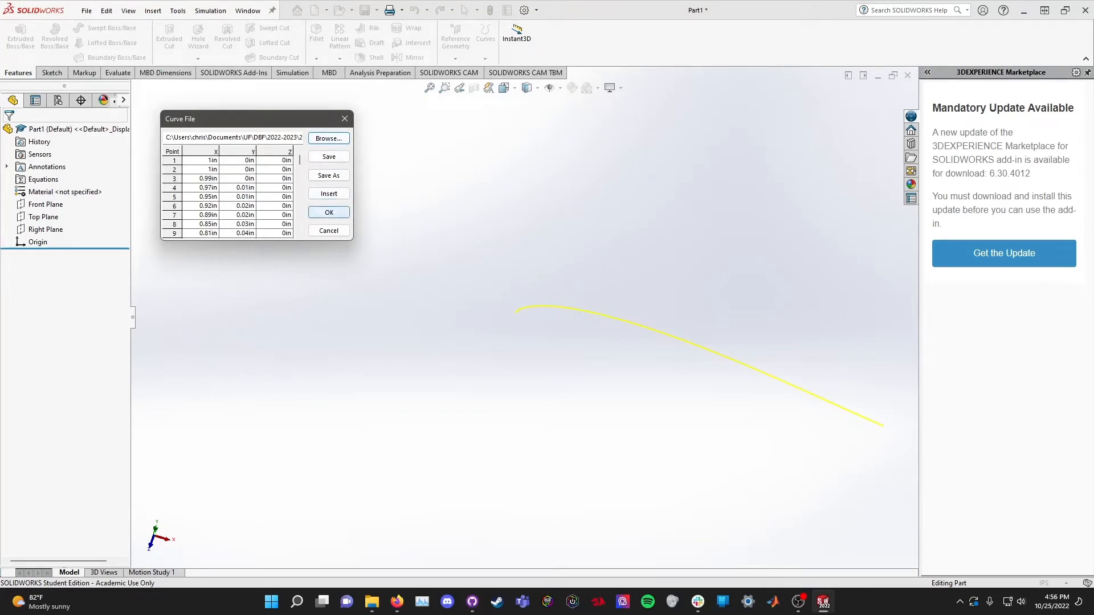
click(329, 212)
scroll(692, 419, down, 4)
scroll(673, 403, up, 6)
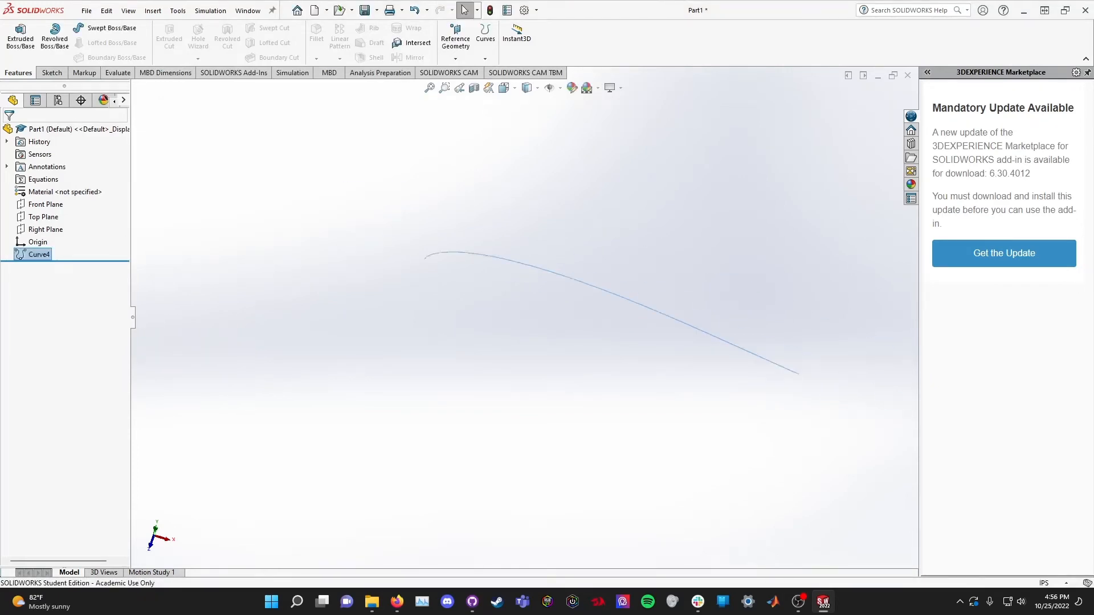
scroll(655, 384, down, 3)
middle_drag(655, 385, 697, 382)
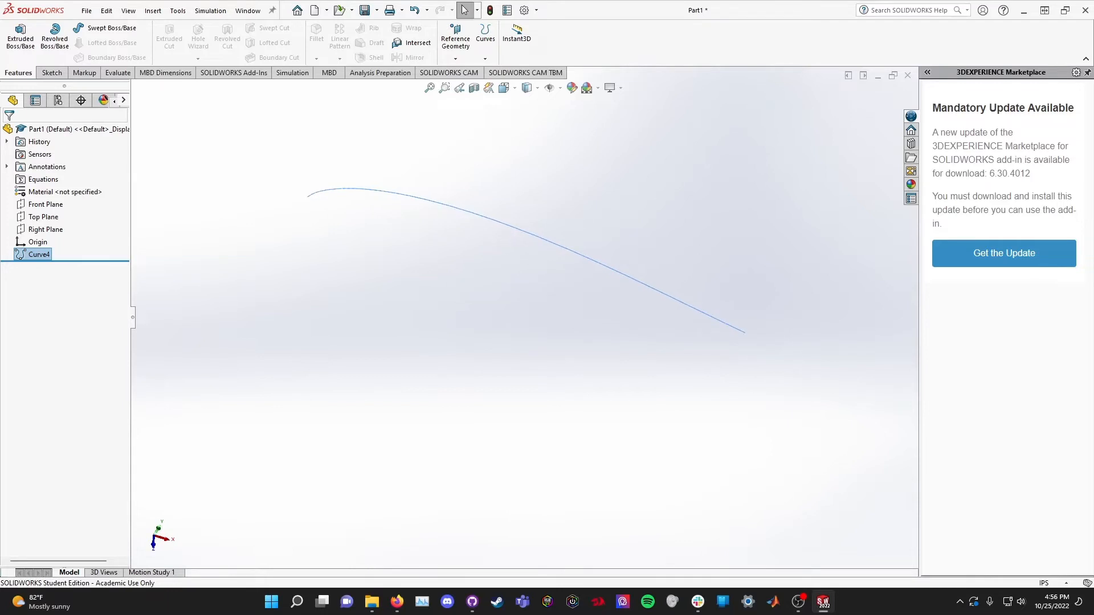
key(Escape)
- Create a second Curve Through XYZ Points from the SD7062 Bot text file for the lower surface
click(152, 10)
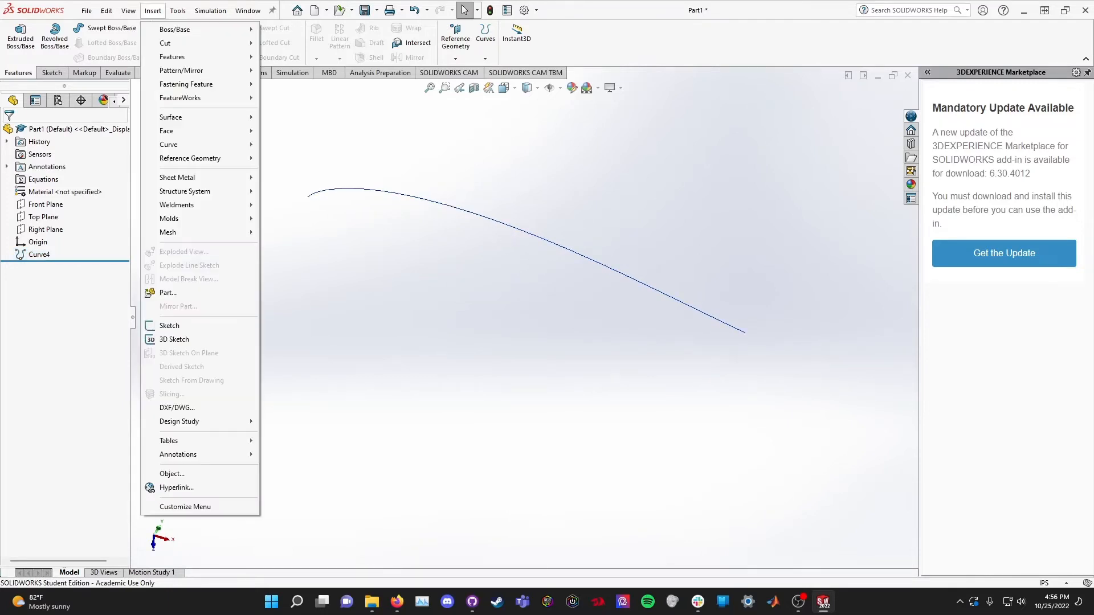
mouse_move(171, 144)
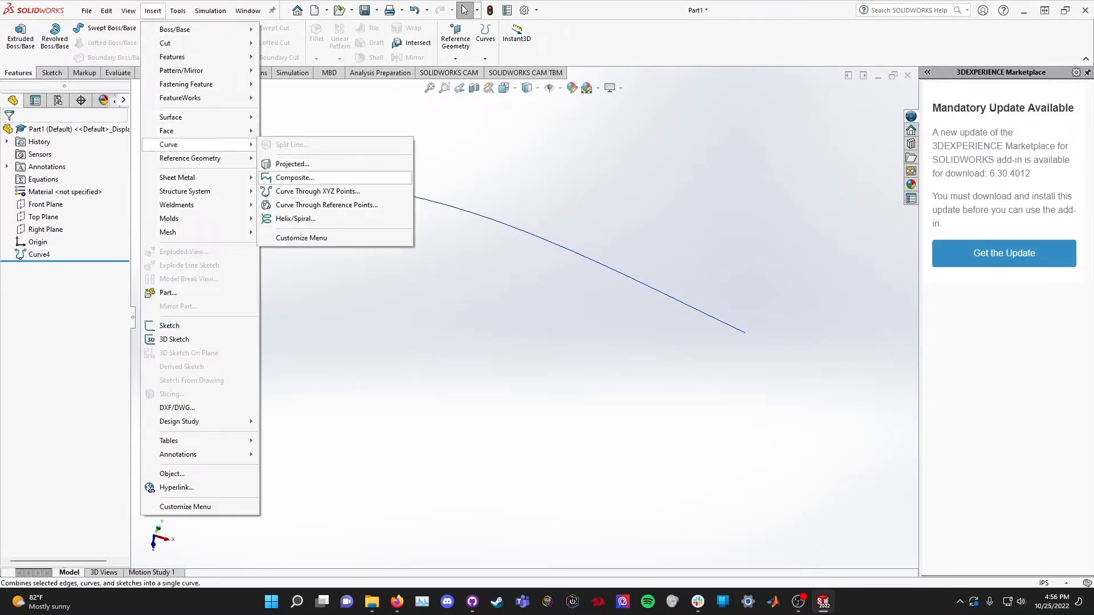
click(284, 192)
click(329, 139)
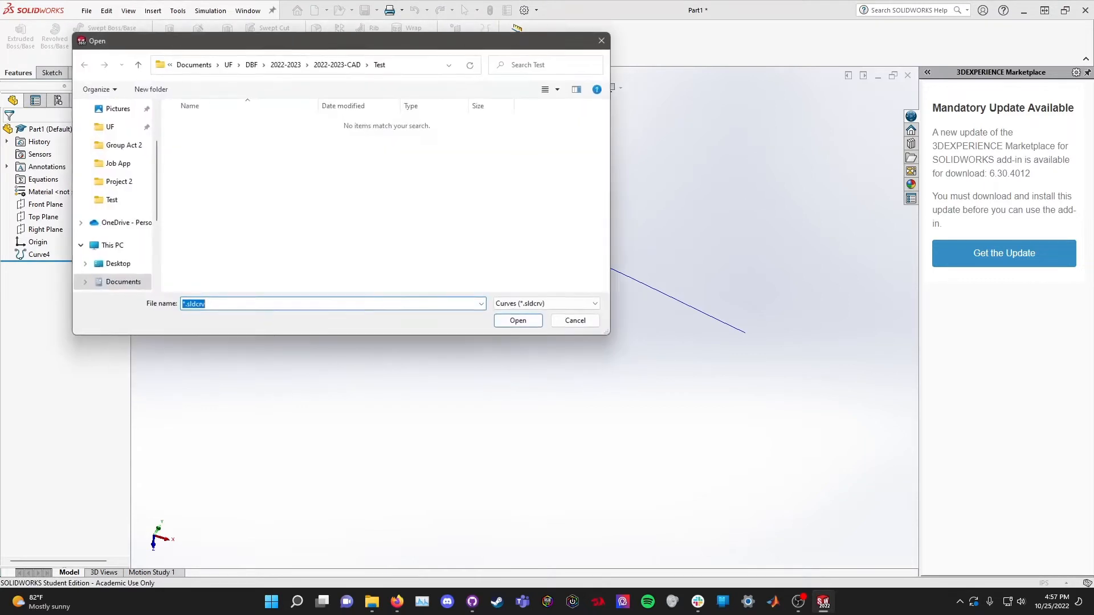
click(545, 303)
click(528, 322)
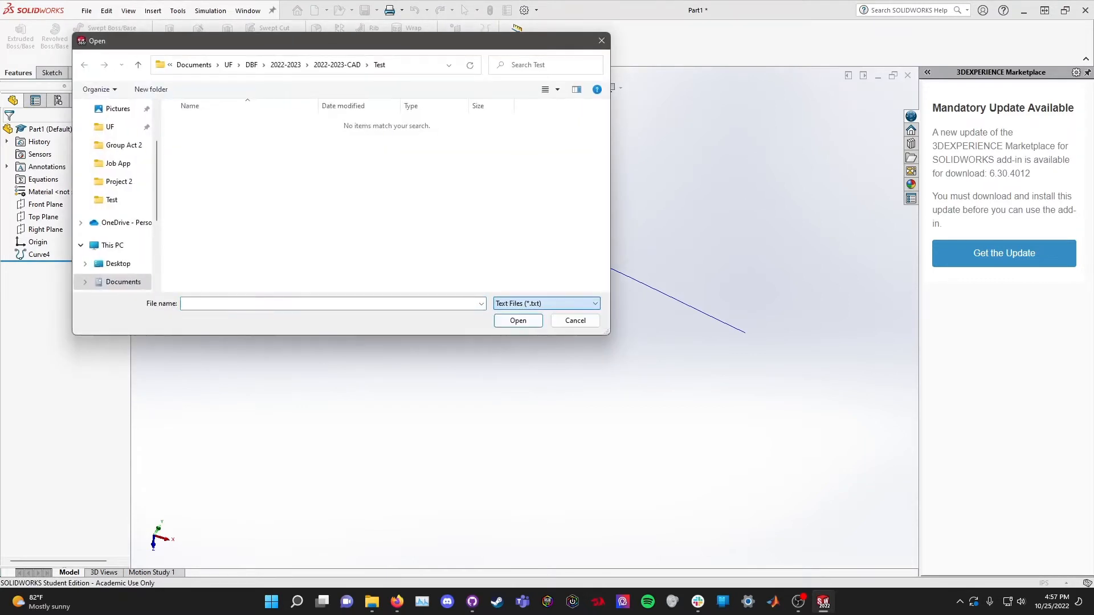
click(341, 123)
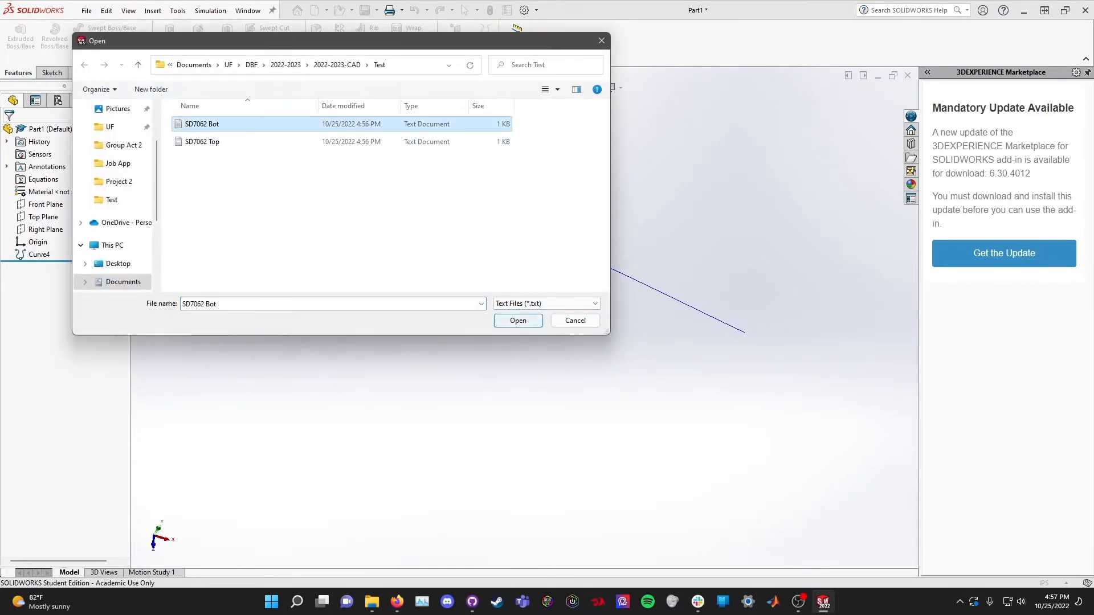
click(517, 320)
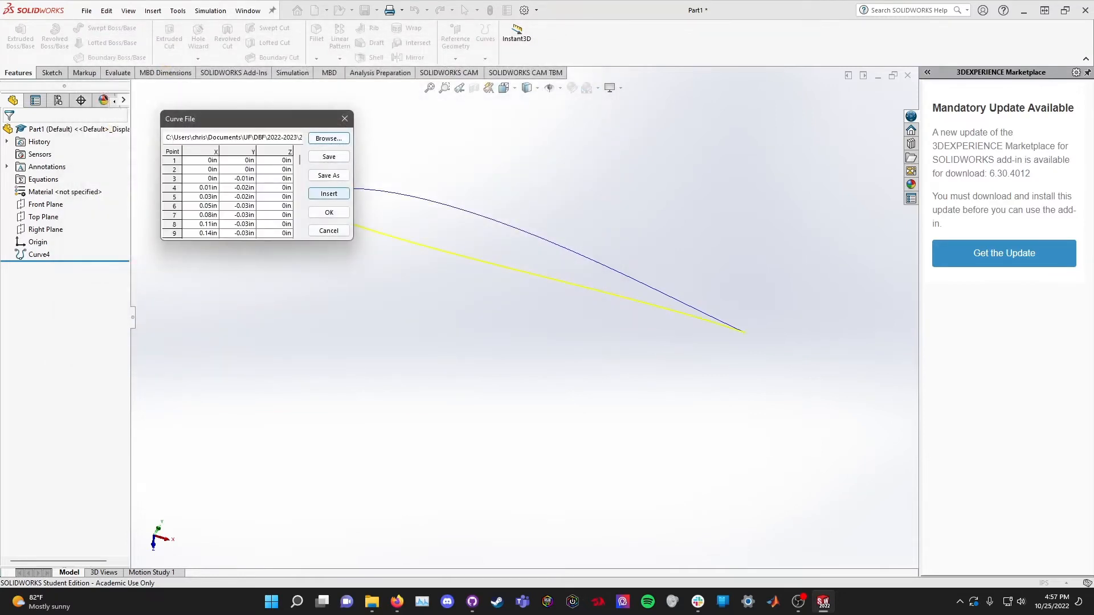
click(328, 212)
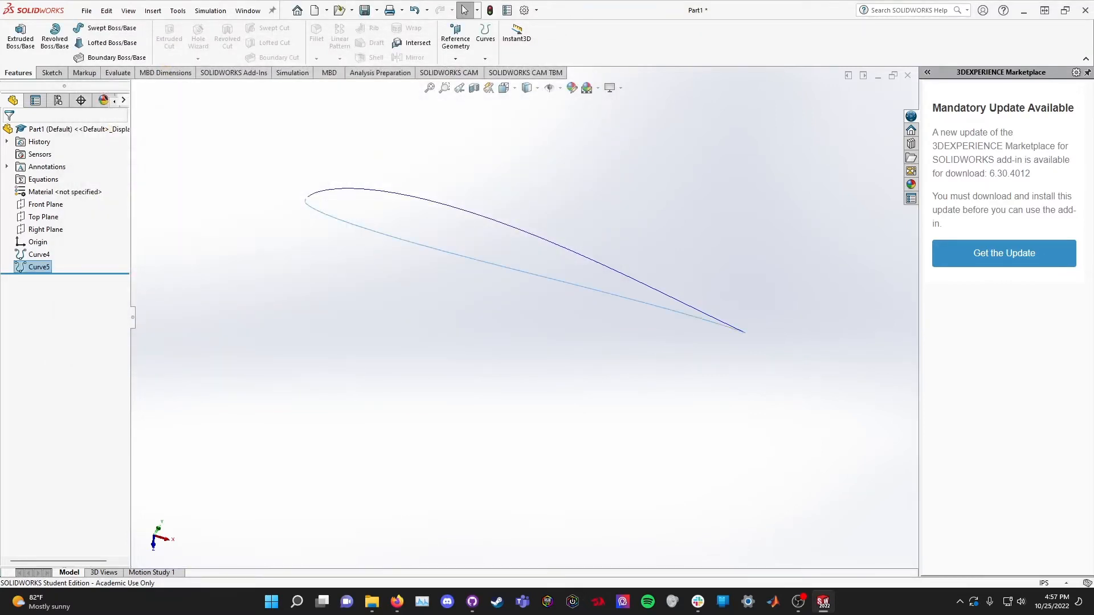
middle_drag(524, 259, 501, 259)
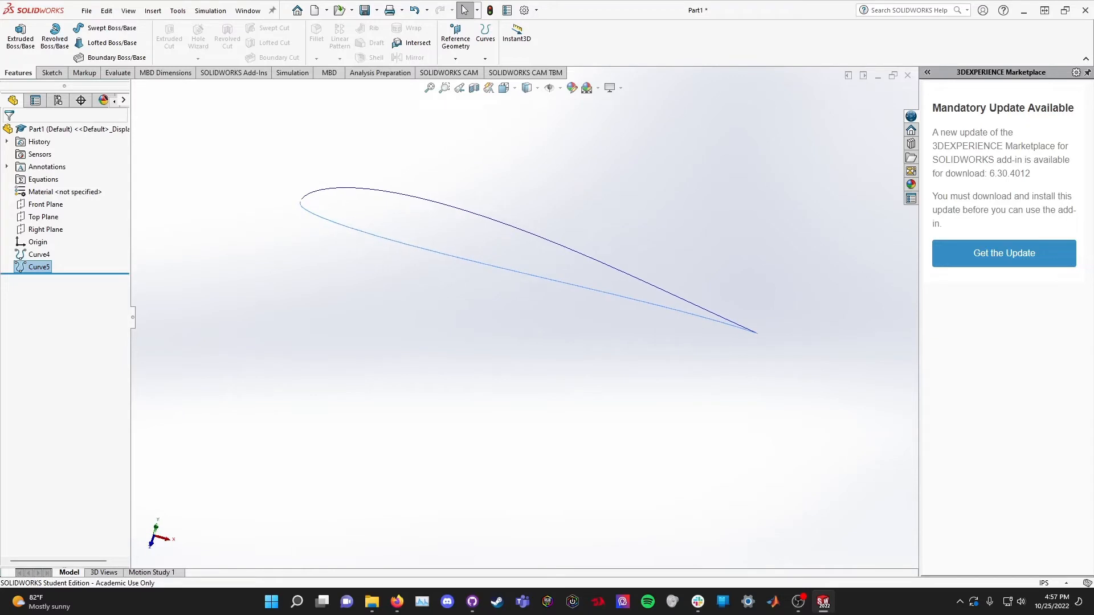
key(Escape)
- Start a new sketch on the Front Plane
click(51, 73)
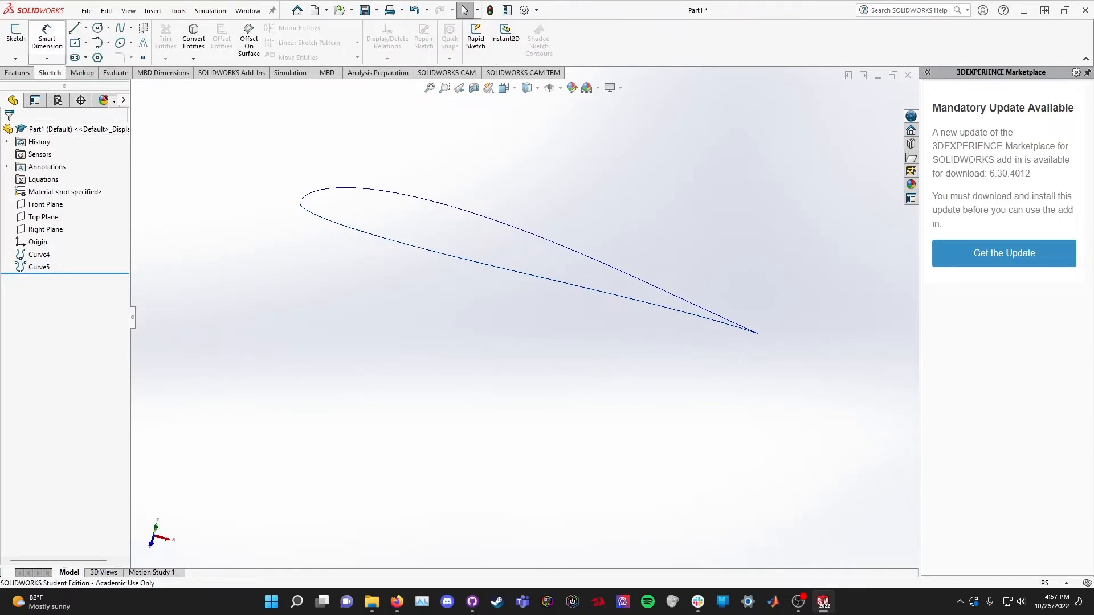
click(16, 33)
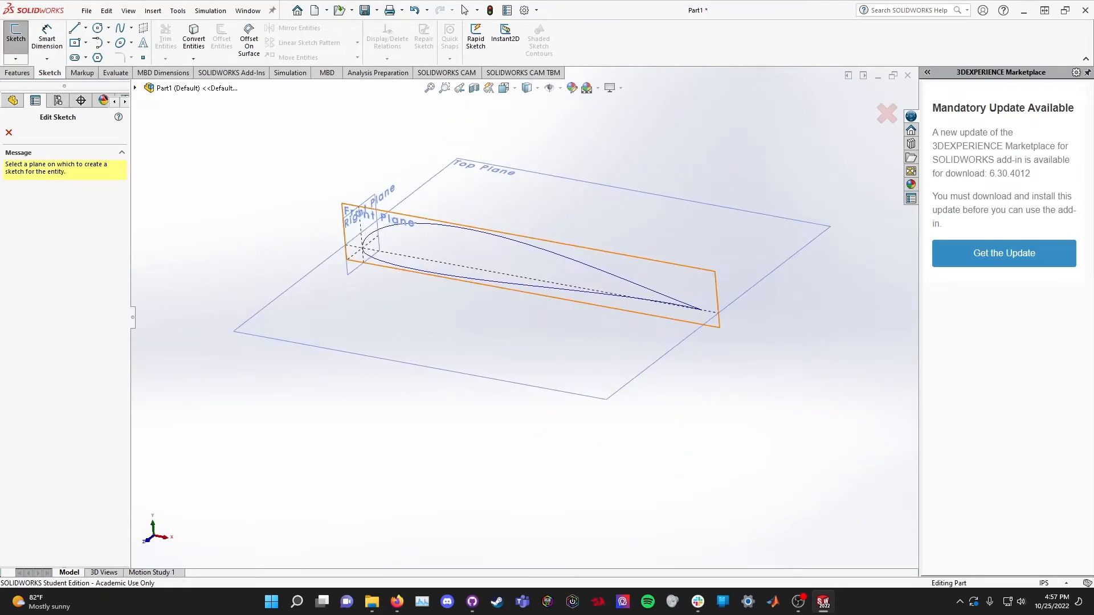
click(355, 221)
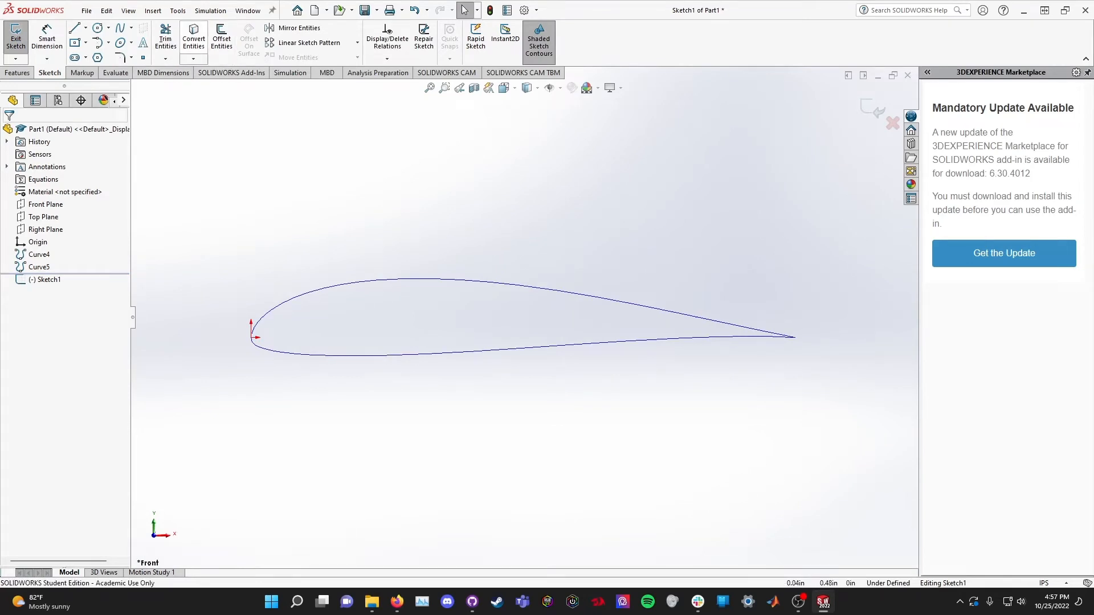
- Convert the upper and lower airfoil curves into sketch entities on the Front Plane sketch
click(193, 38)
click(456, 280)
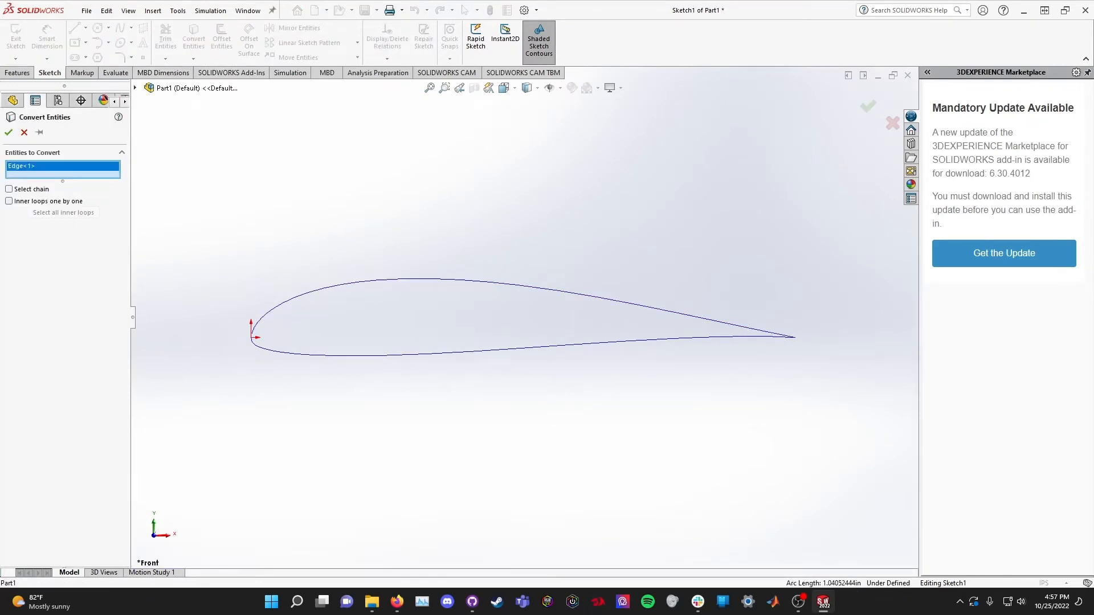
click(302, 353)
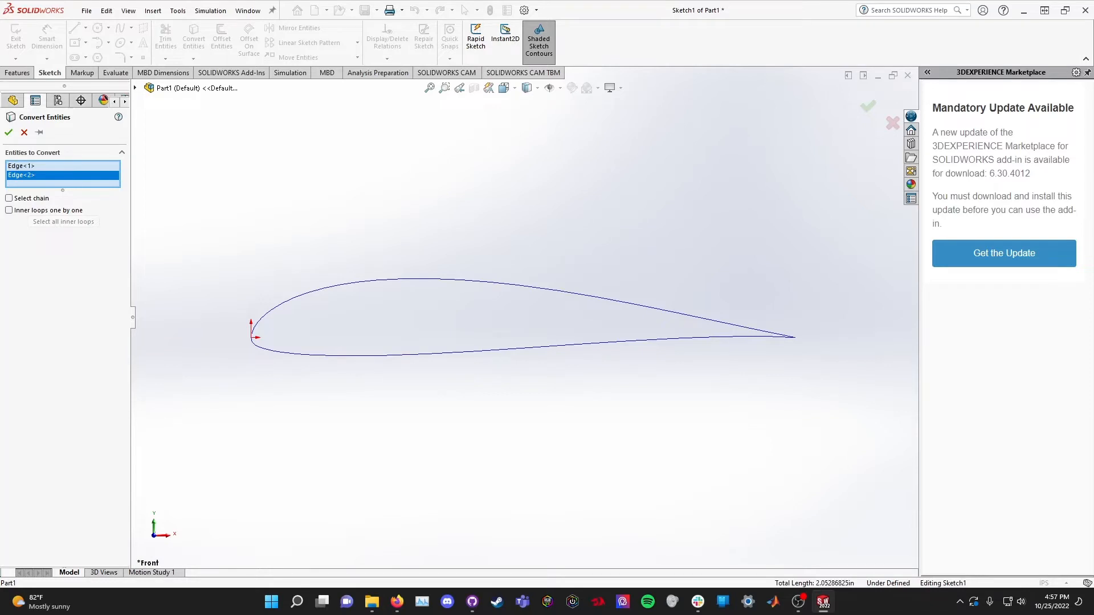
click(8, 132)
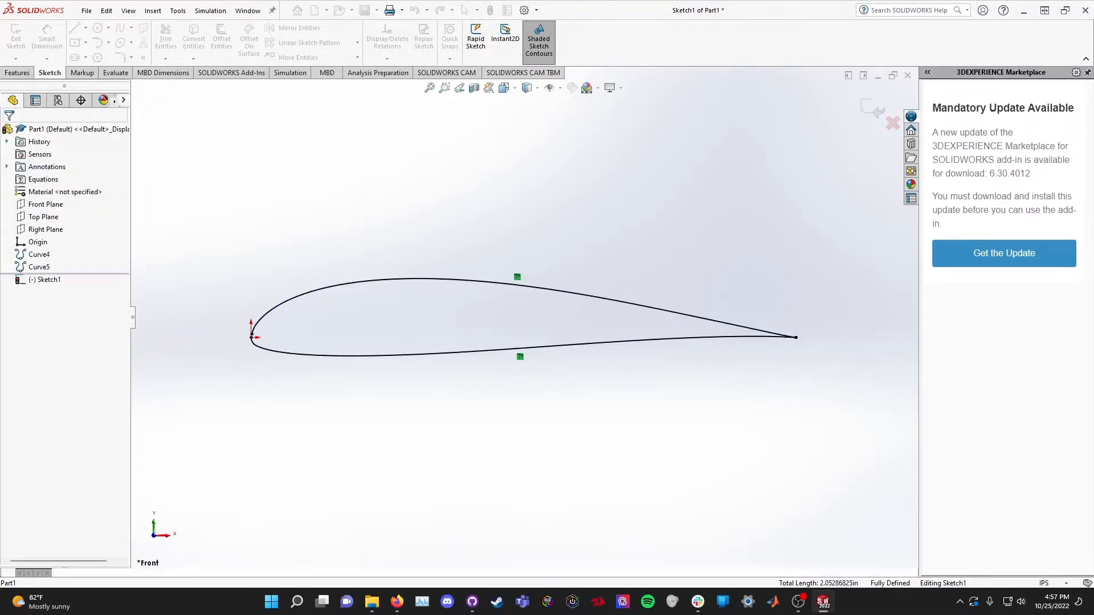
- Close the leading-edge gap with a line from the upper curve's endpoint to the lower curve's endpoint at the origin
scroll(740, 330, down, 5)
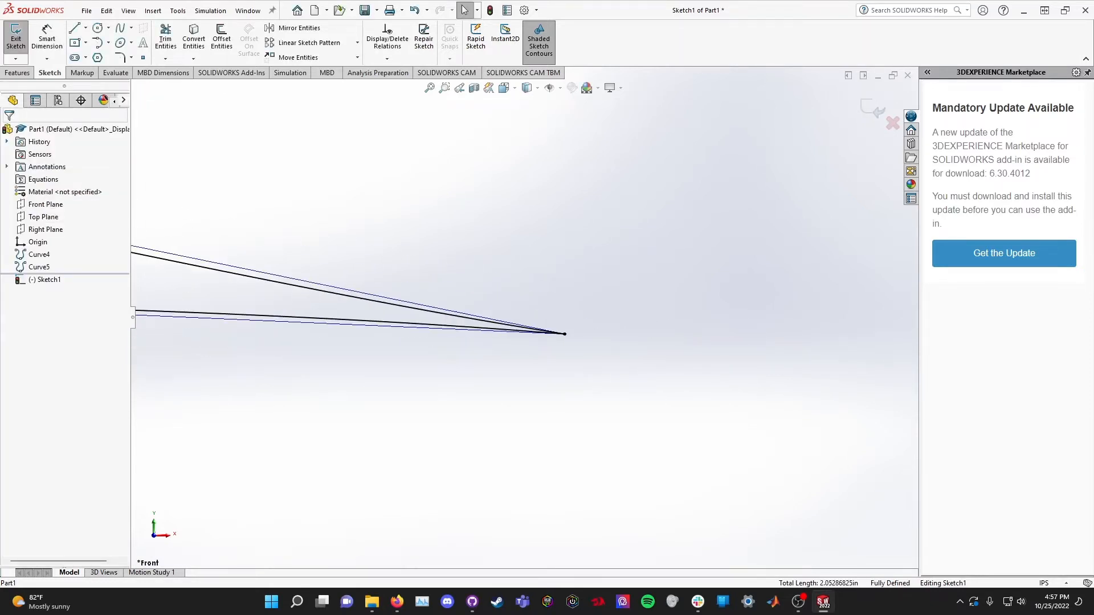
scroll(490, 316, up, 5)
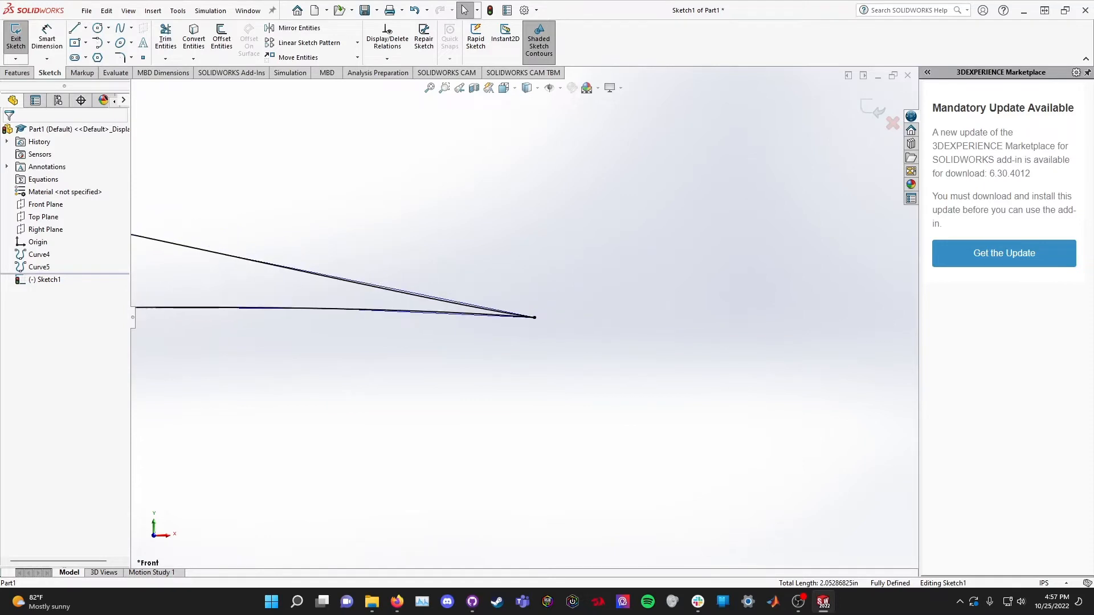
scroll(336, 317, down, 6)
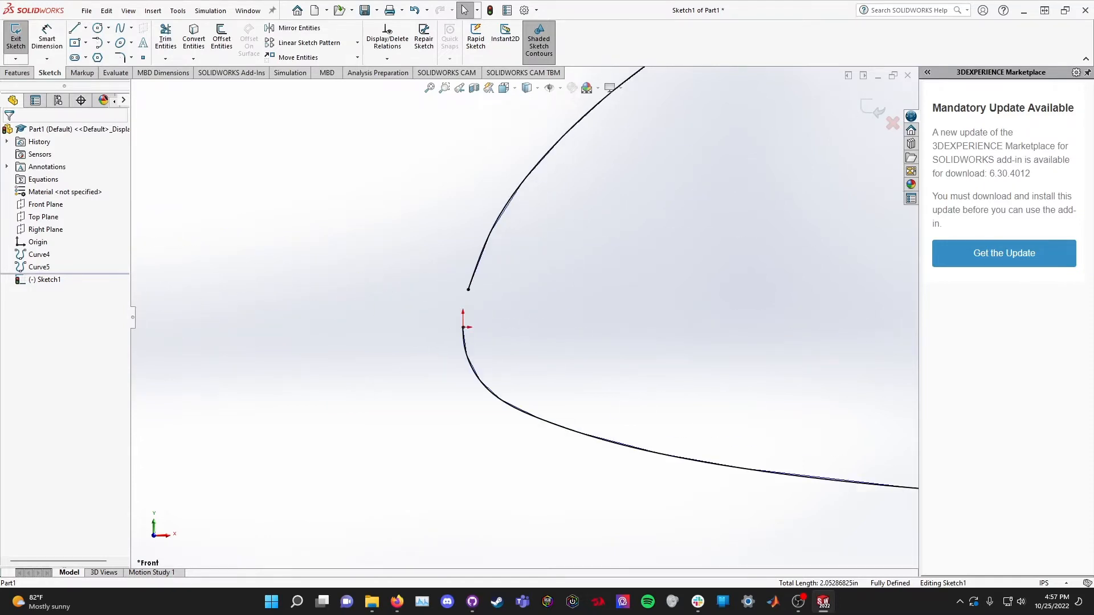
scroll(525, 318, up, 3)
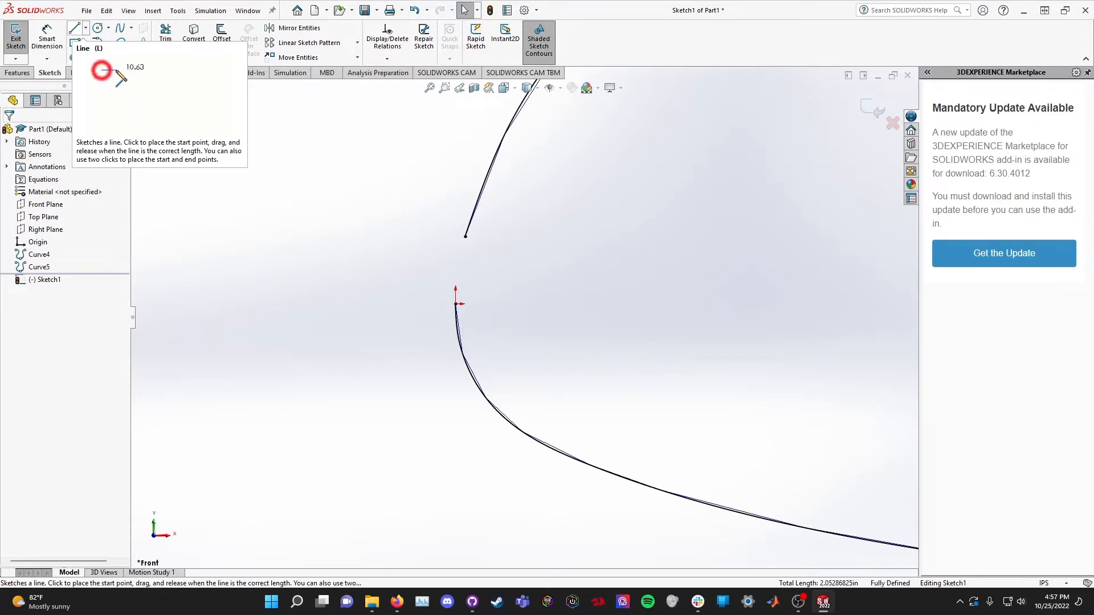
click(75, 28)
click(465, 237)
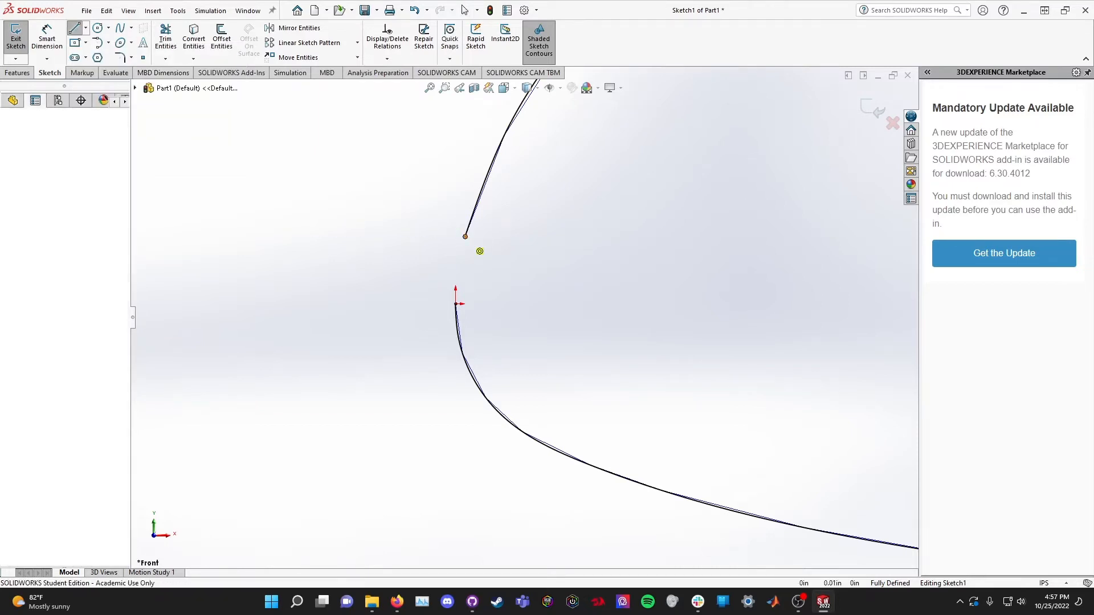
click(455, 304)
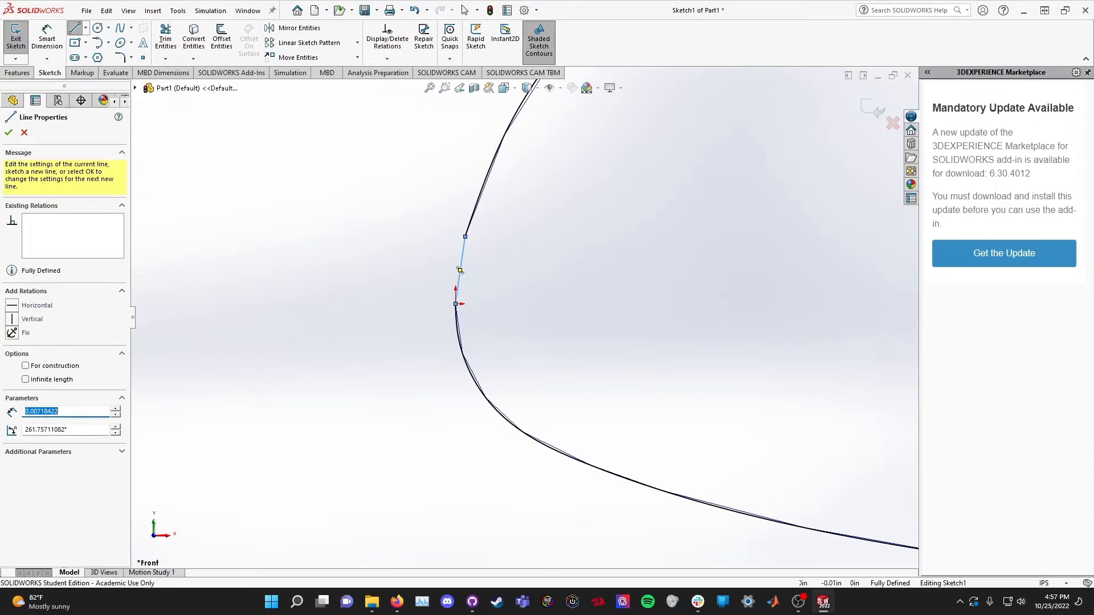
key(Escape)
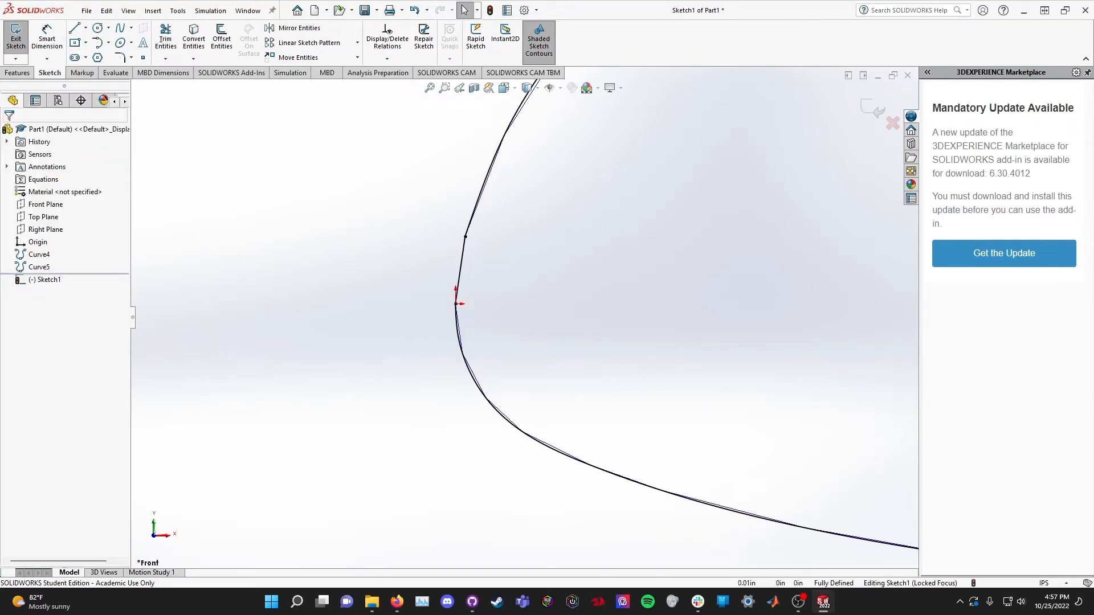
- Examine the closed leading edge and the trailing edge, checking whether the upper and lower curves meet at the tip
scroll(523, 318, up, 5)
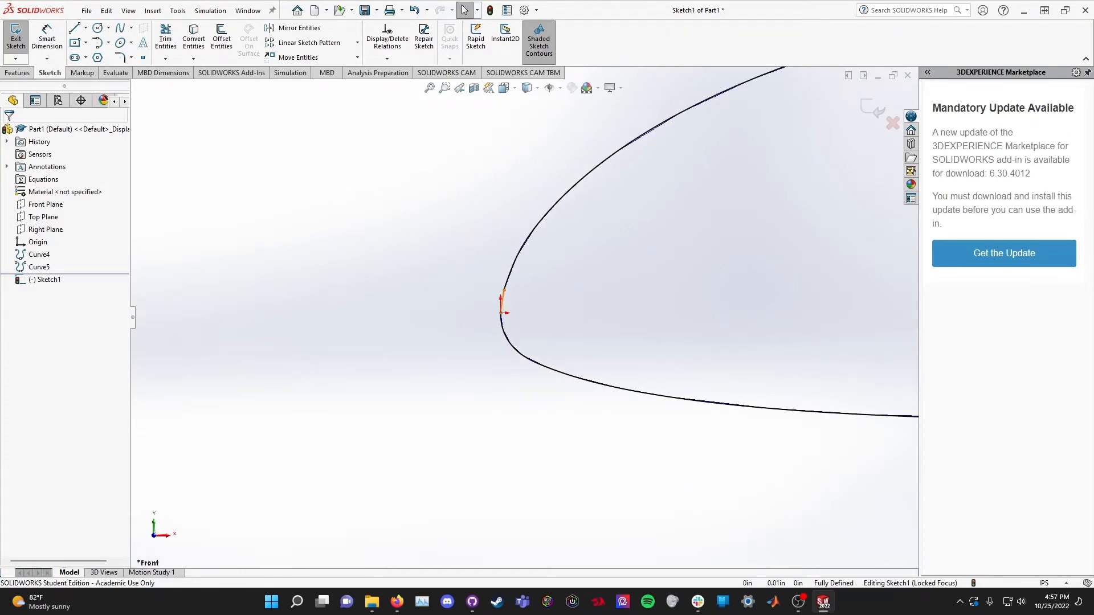
scroll(524, 315, up, 8)
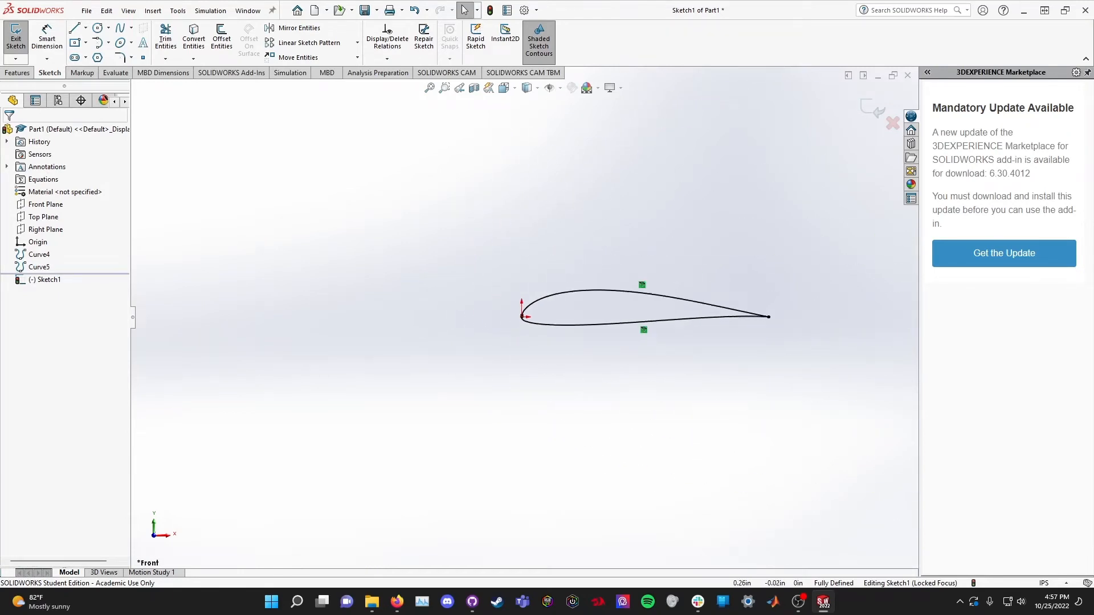
scroll(786, 340, down, 4)
scroll(616, 252, down, 5)
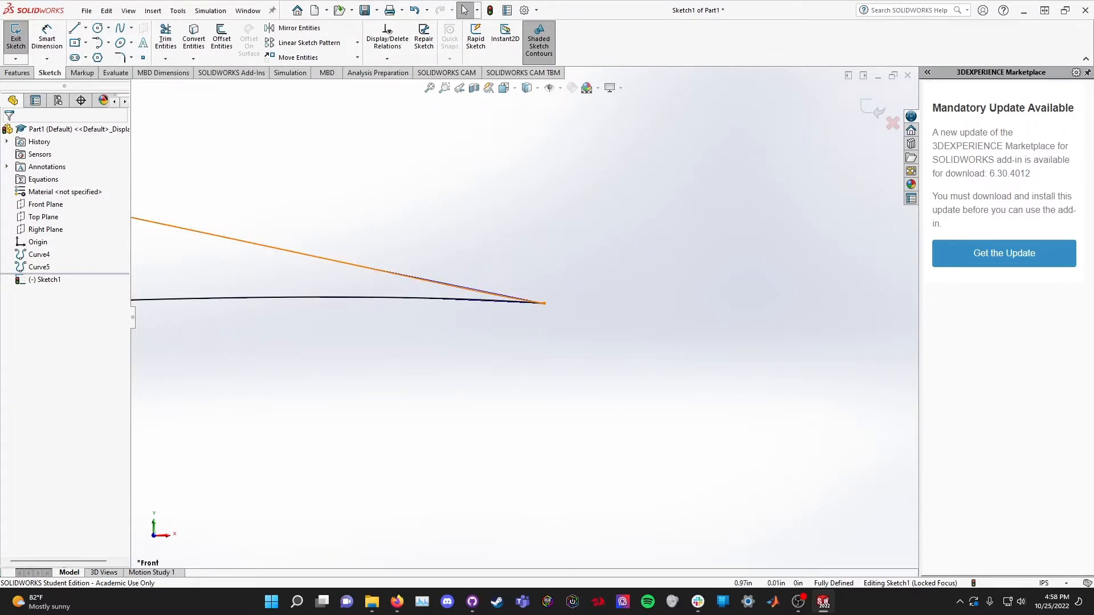
scroll(532, 301, down, 4)
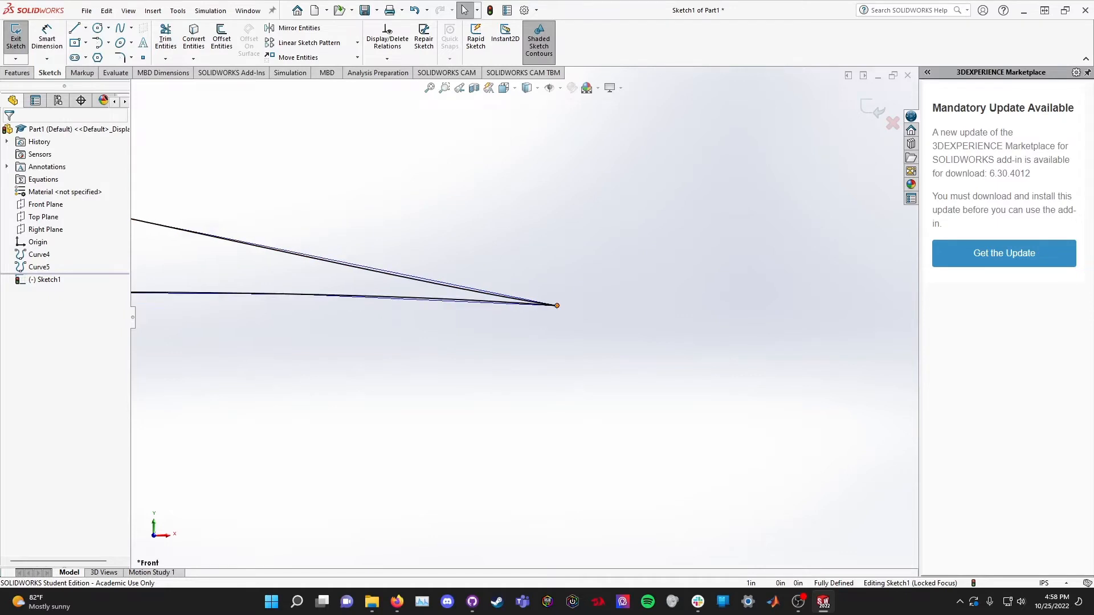
scroll(521, 318, up, 5)
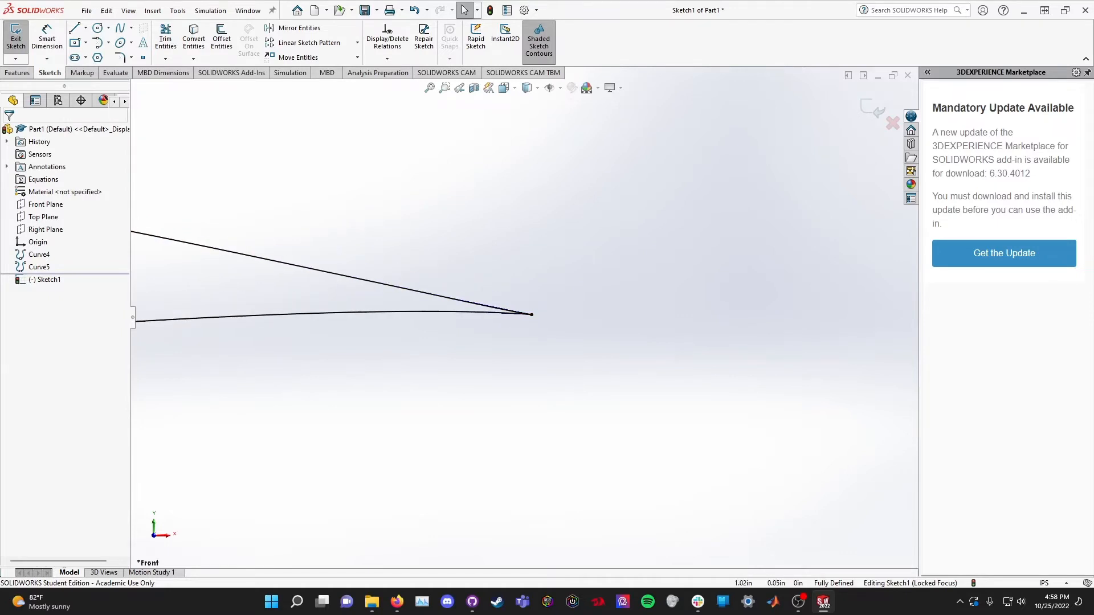
scroll(460, 288, down, 12)
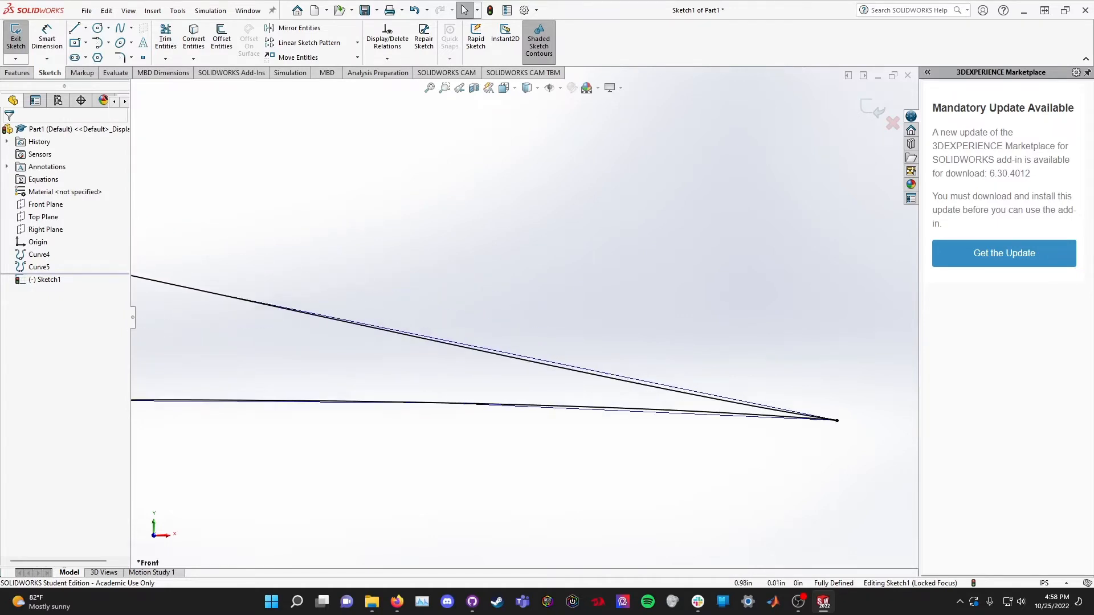
scroll(461, 289, up, 5)
scroll(459, 291, up, 6)
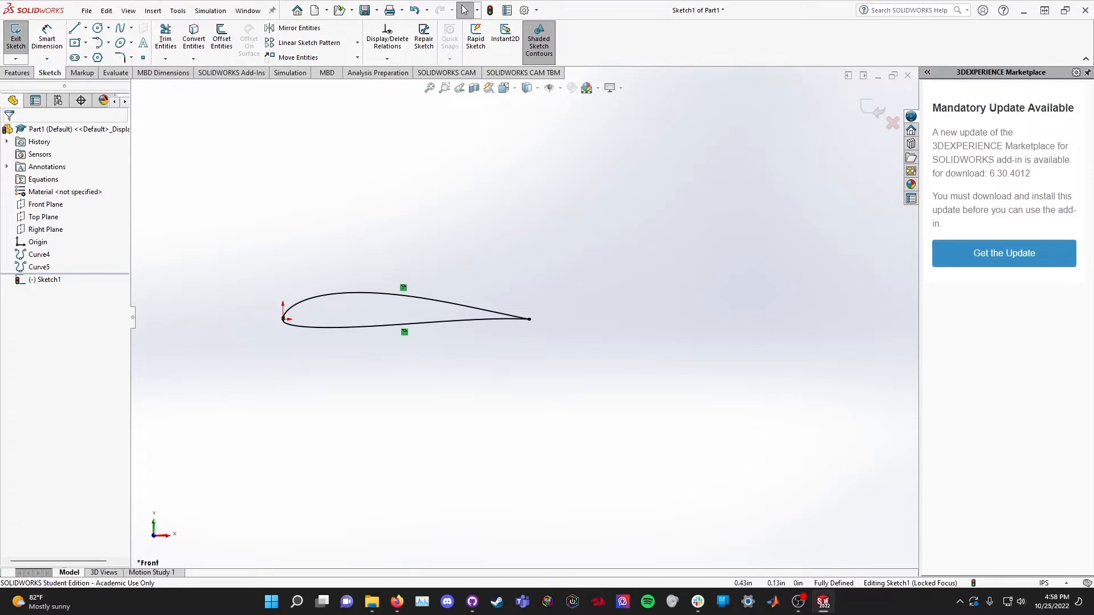
- Delete the sketch relations that tie the converted upper and lower airfoil splines to their source curves
click(403, 288)
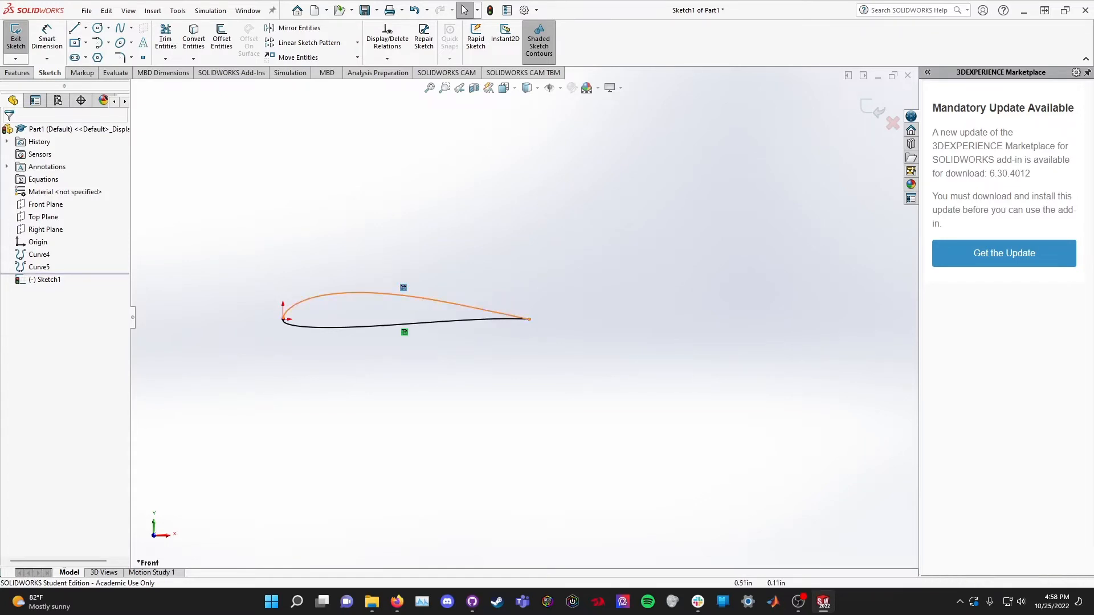
right_click(403, 288)
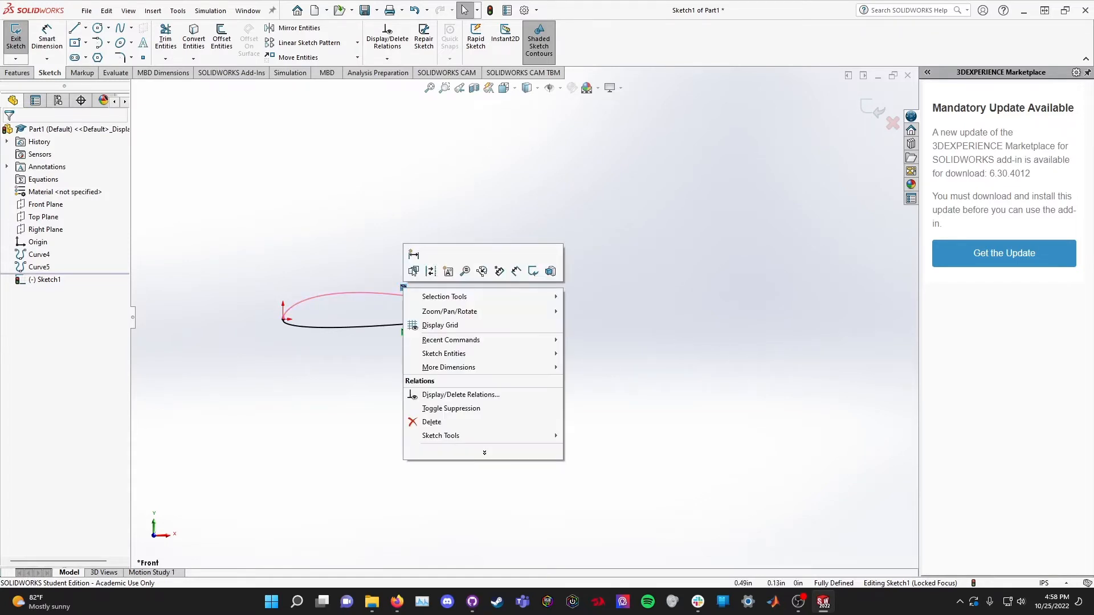
click(442, 421)
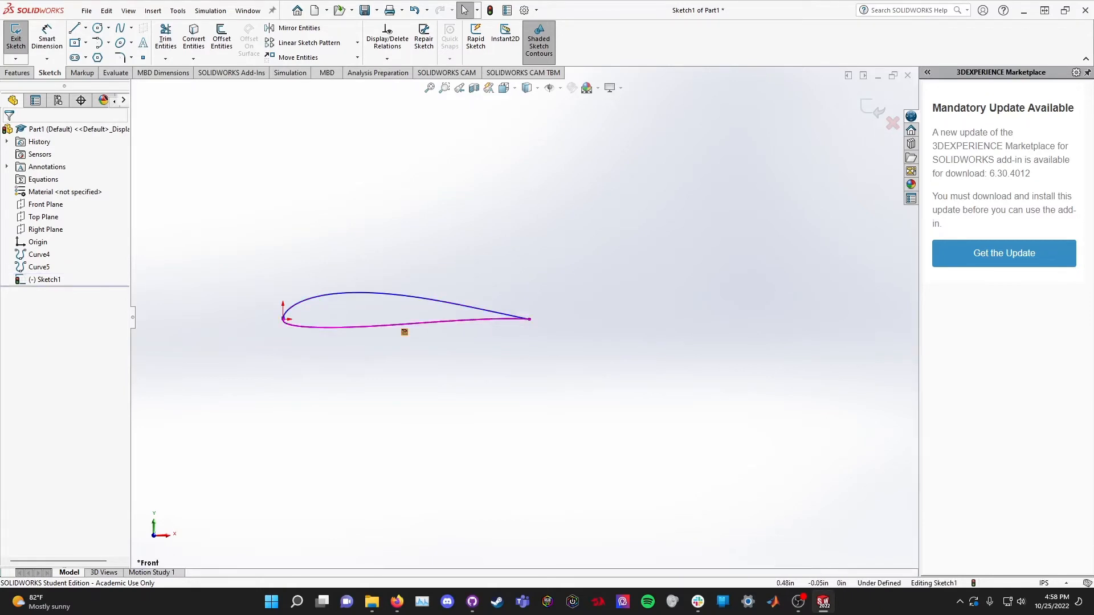
click(404, 332)
key(Delete)
scroll(621, 268, down, 3)
scroll(620, 268, up, 4)
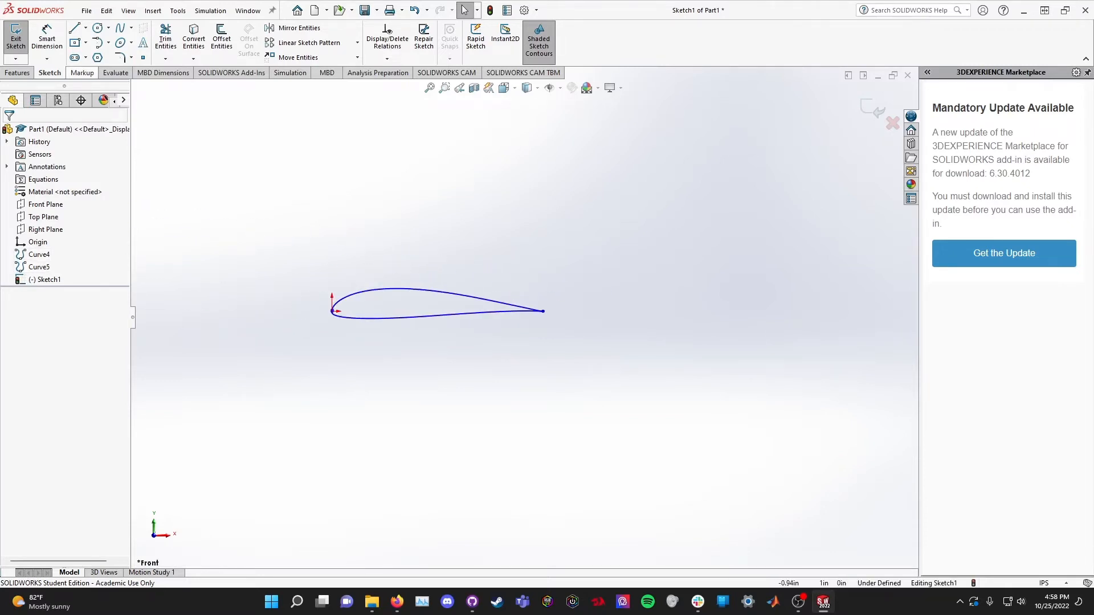
- Dimension the chord from the trailing-edge point to the leading-edge point at the origin and set it to 12 in
scroll(543, 315, down, 3)
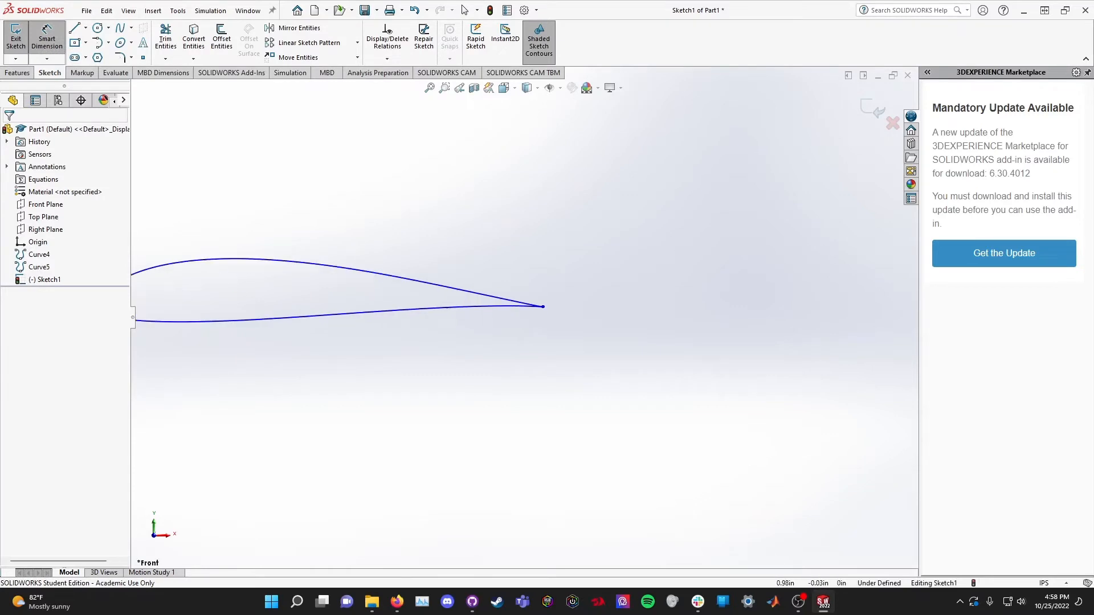
click(543, 307)
scroll(541, 309, up, 2)
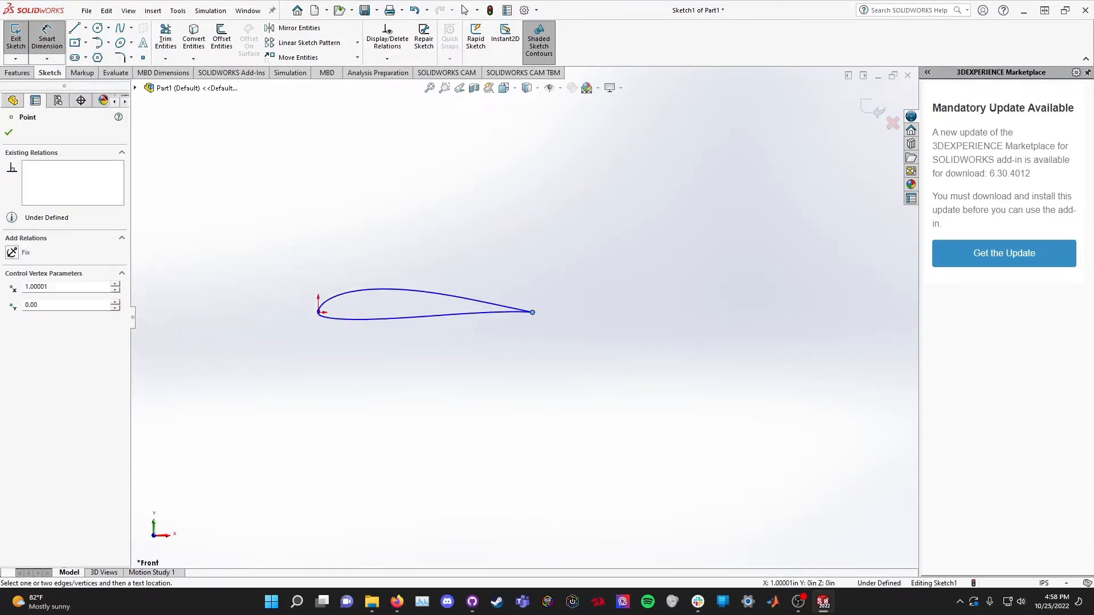
scroll(312, 319, down, 8)
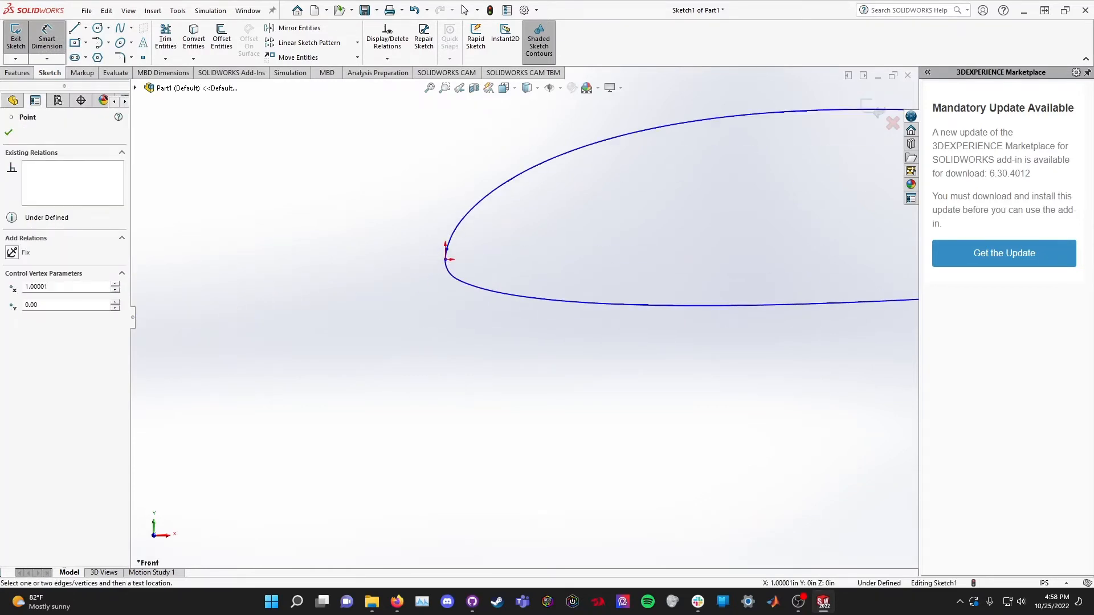
click(445, 259)
scroll(523, 316, up, 8)
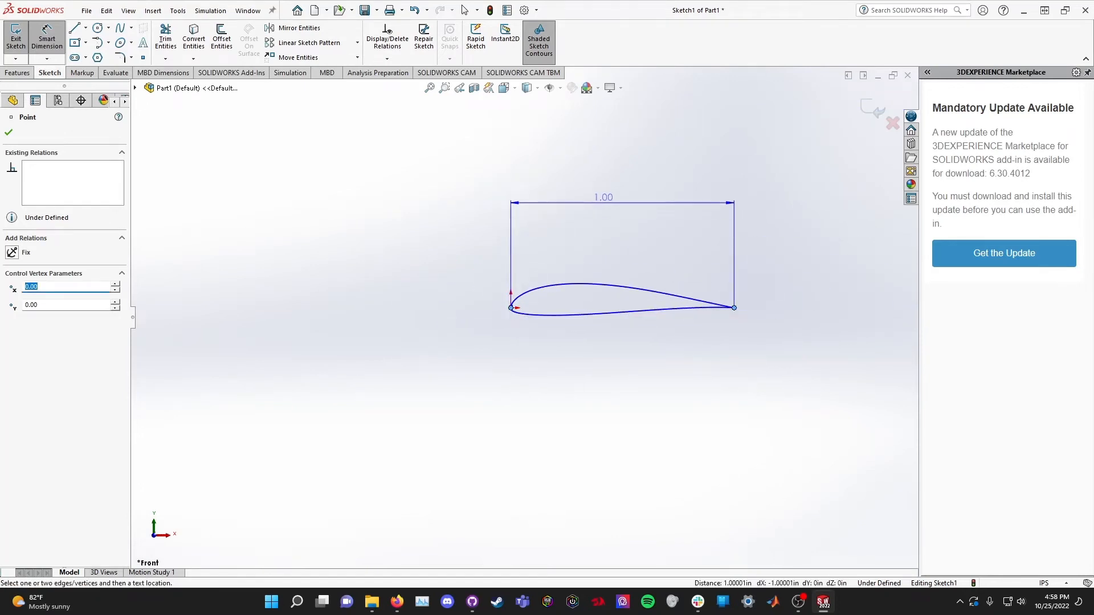
click(603, 192)
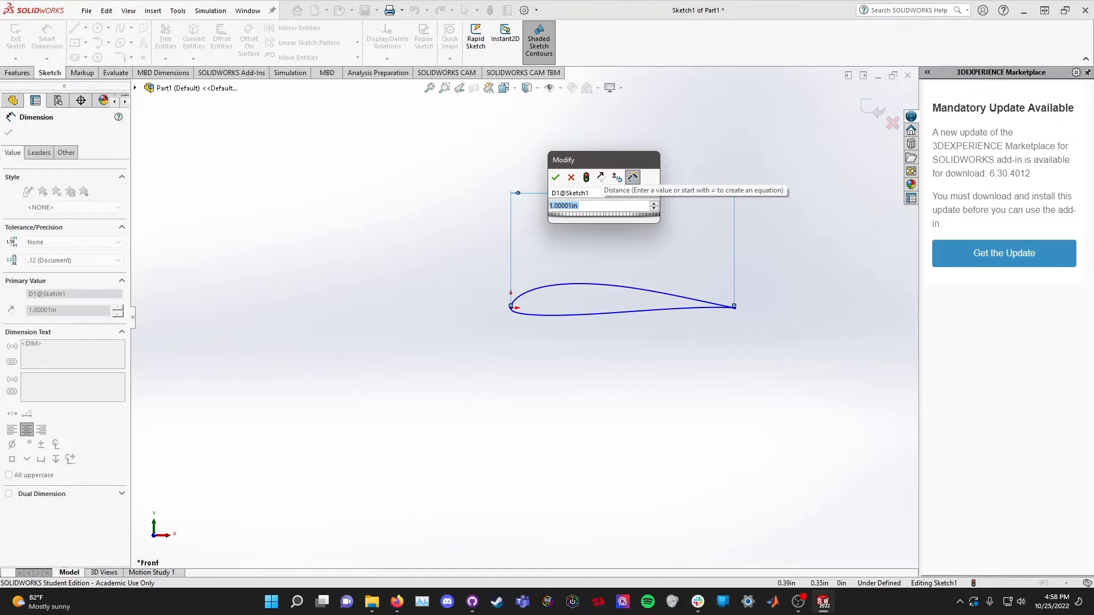
text(12)
key(Return)
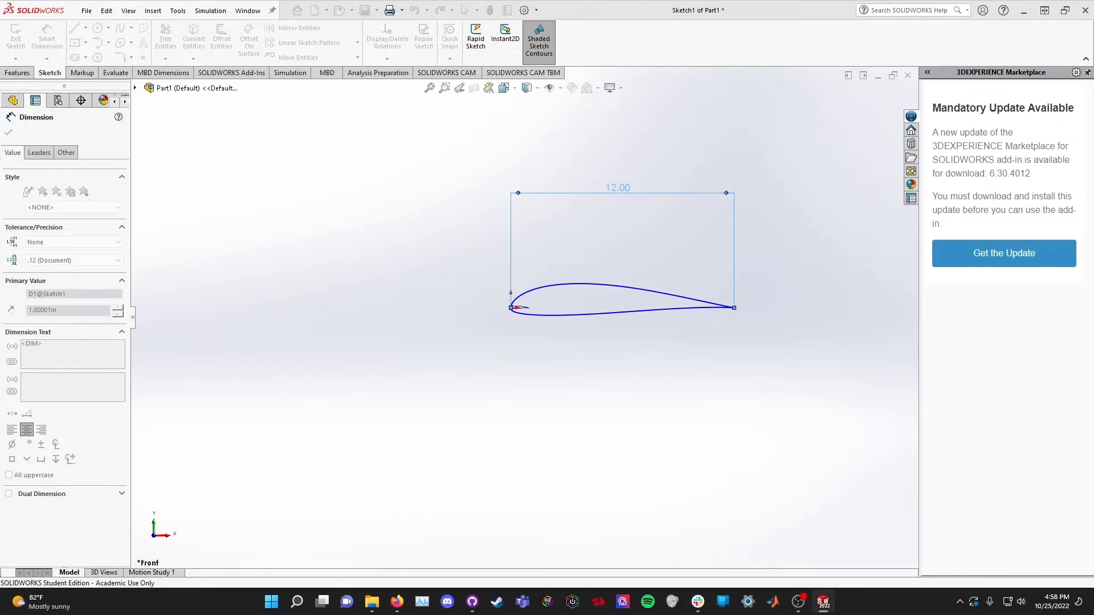
- Try to add a relation between the airfoil's trailing-edge point and the leading-edge point at the origin
scroll(781, 310, down, 4)
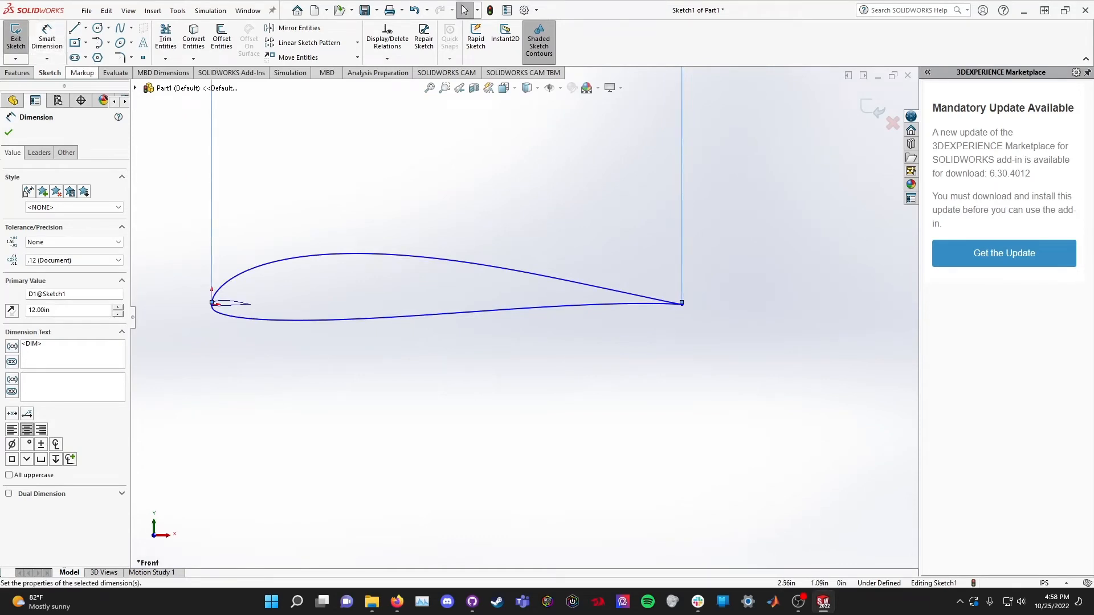
scroll(724, 310, down, 7)
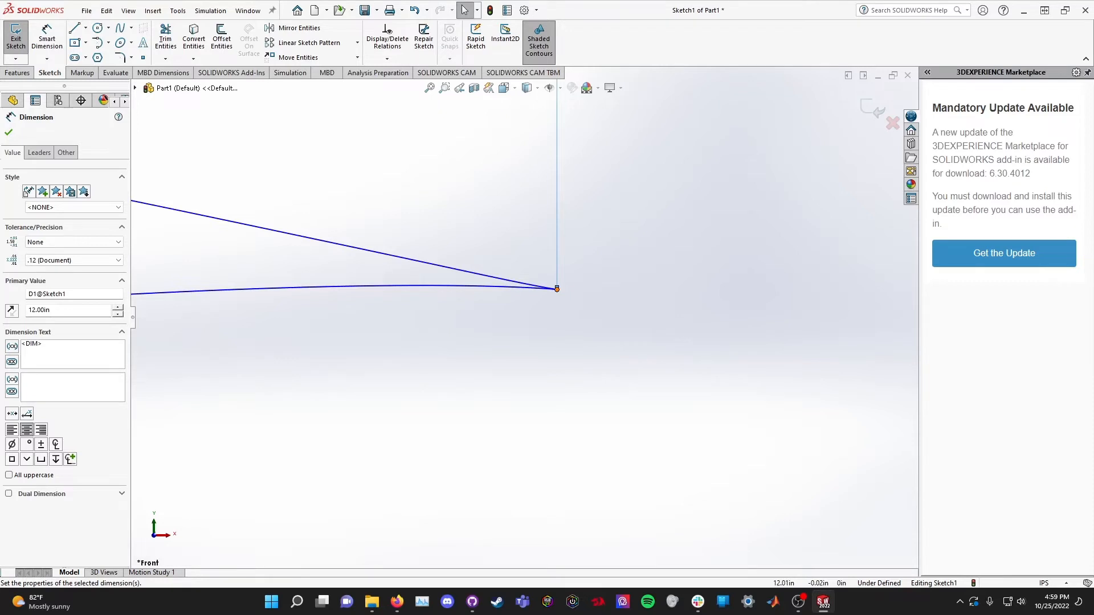
click(556, 289)
scroll(527, 314, up, 13)
scroll(277, 313, down, 1)
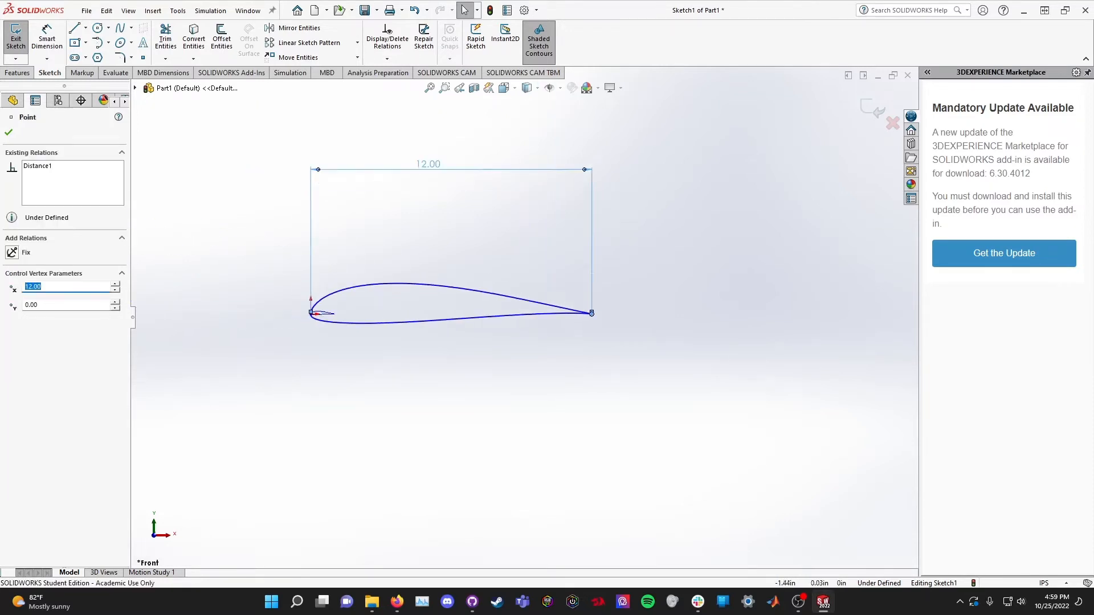
scroll(218, 312, down, 4)
scroll(407, 313, down, 10)
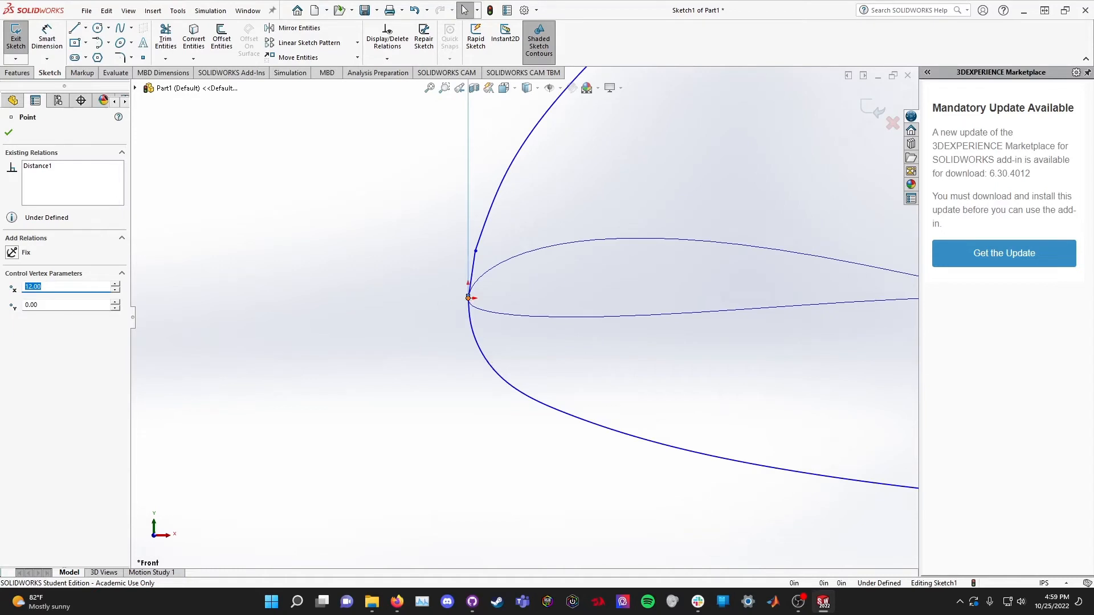
ctrl+click(468, 298)
scroll(523, 316, up, 14)
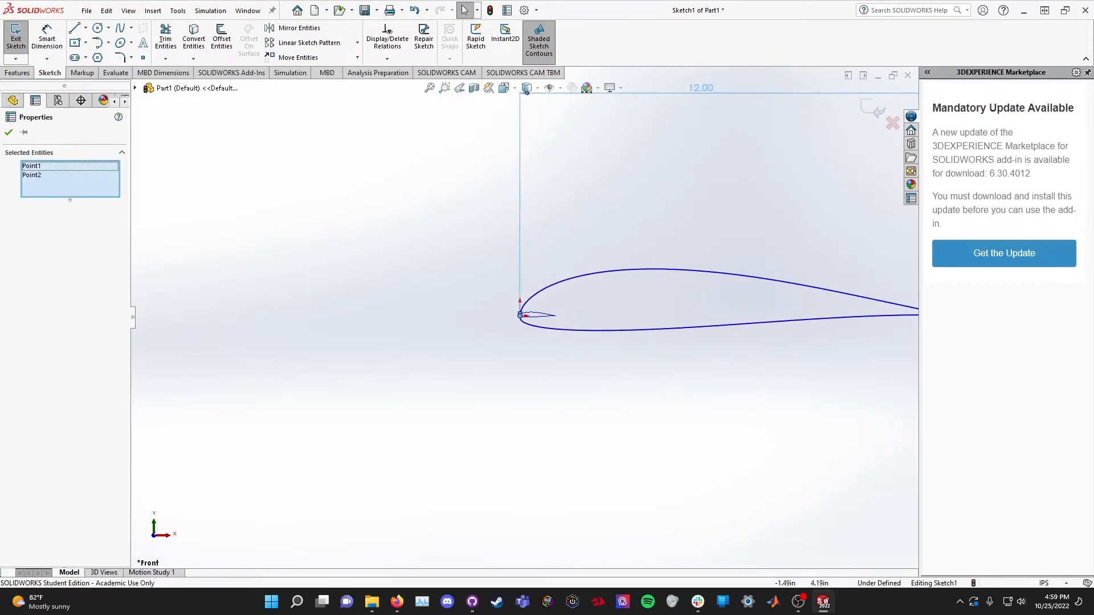
click(387, 59)
click(387, 59)
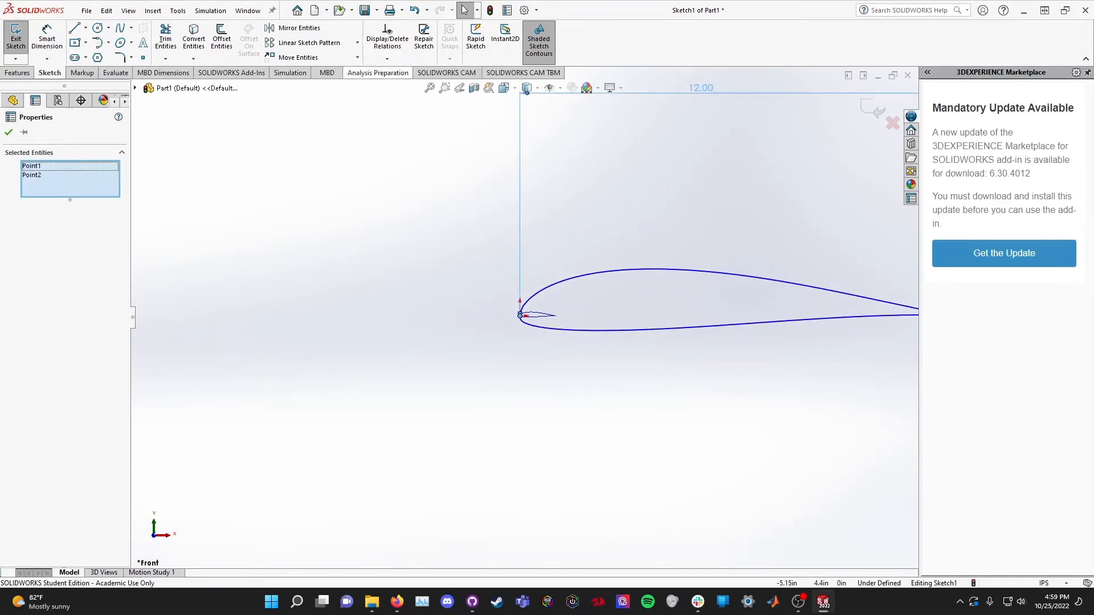
click(9, 132)
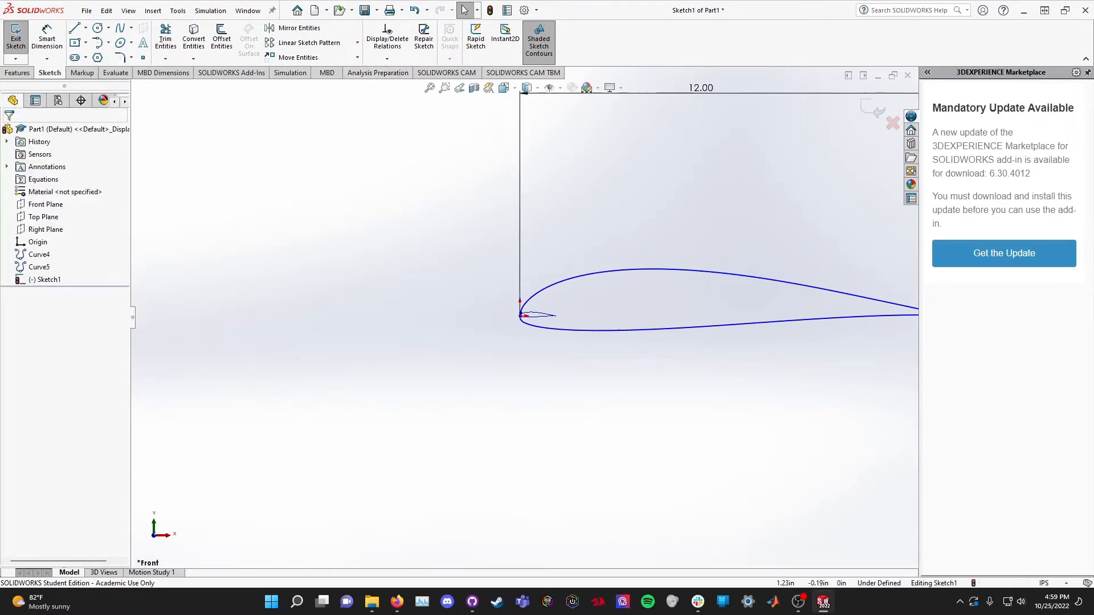
key(f)
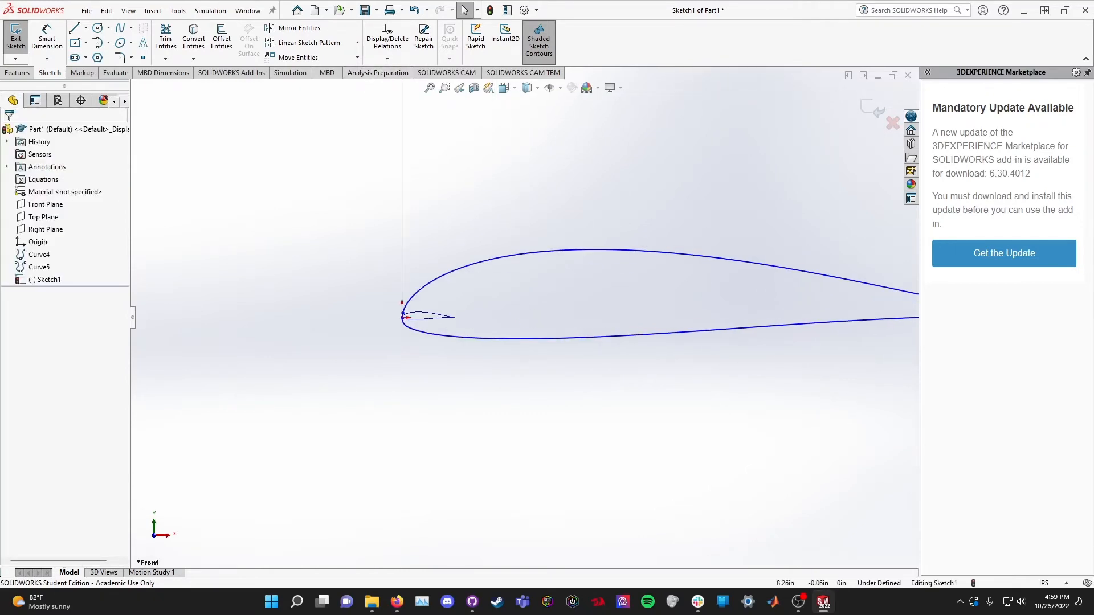
- Add a horizontal relation between the airfoil's trailing-edge point and the leading-edge point at the origin
click(817, 318)
scroll(443, 322, down, 4)
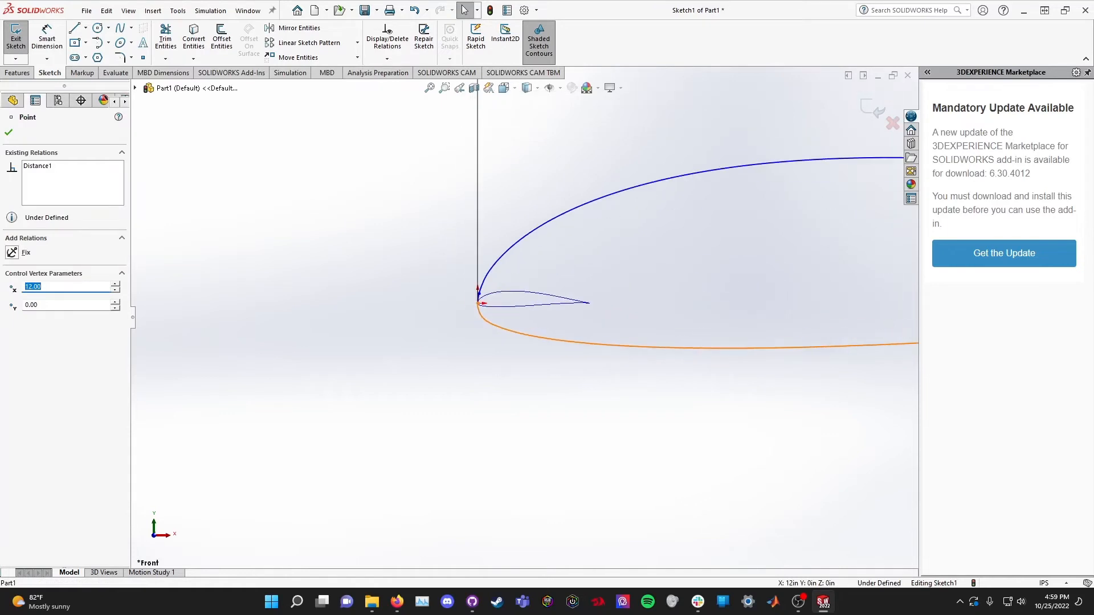
ctrl+click(477, 302)
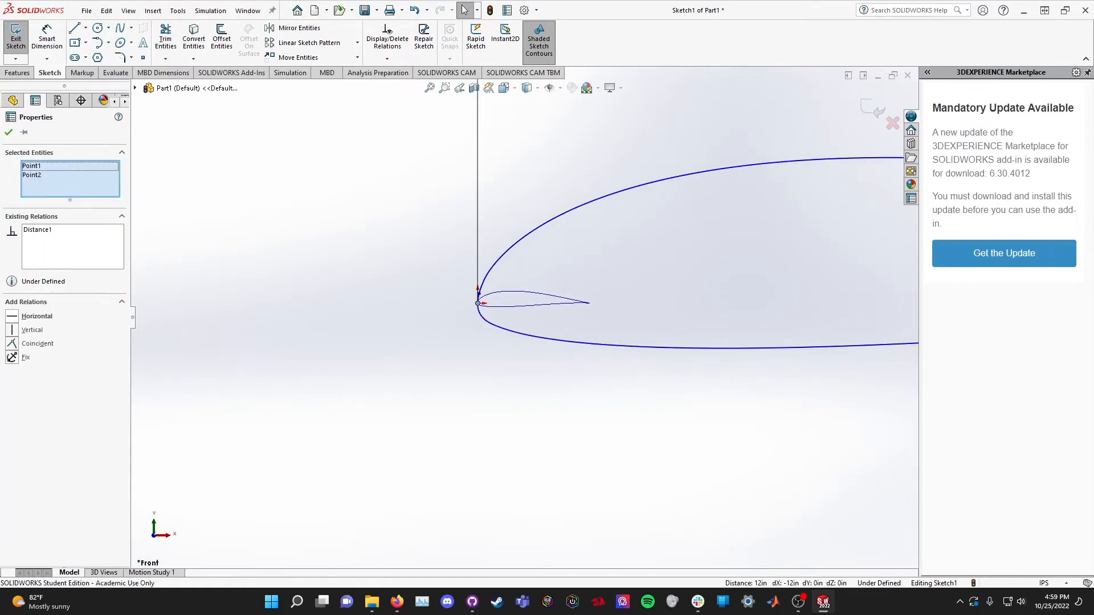
click(37, 317)
click(9, 131)
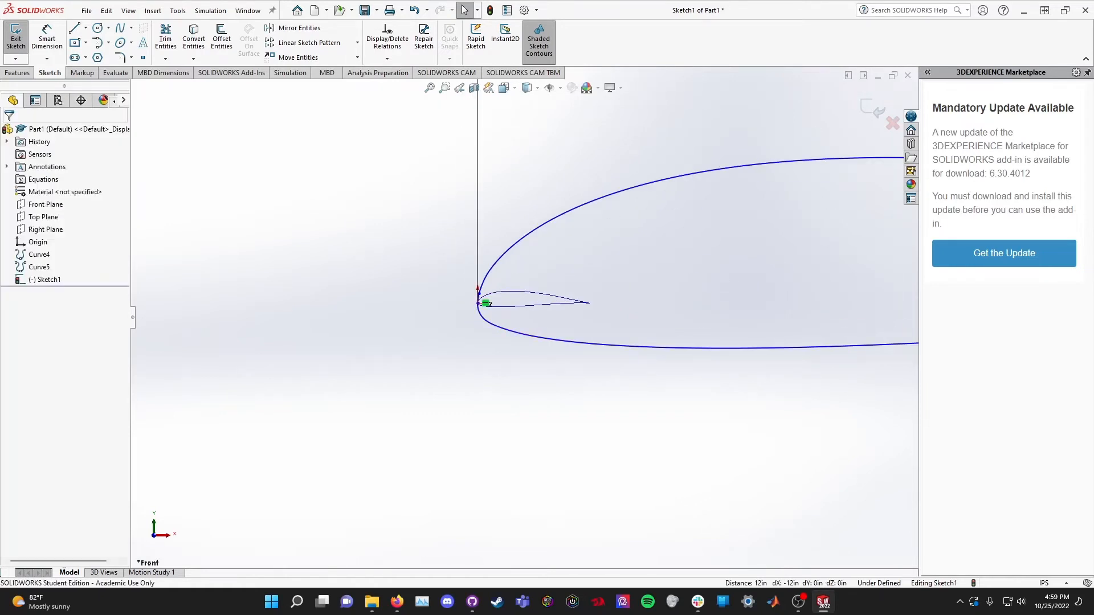
- Move the trailing-edge point around to test how the airfoil profile is still free to shift
scroll(524, 316, up, 12)
scroll(622, 315, down, 6)
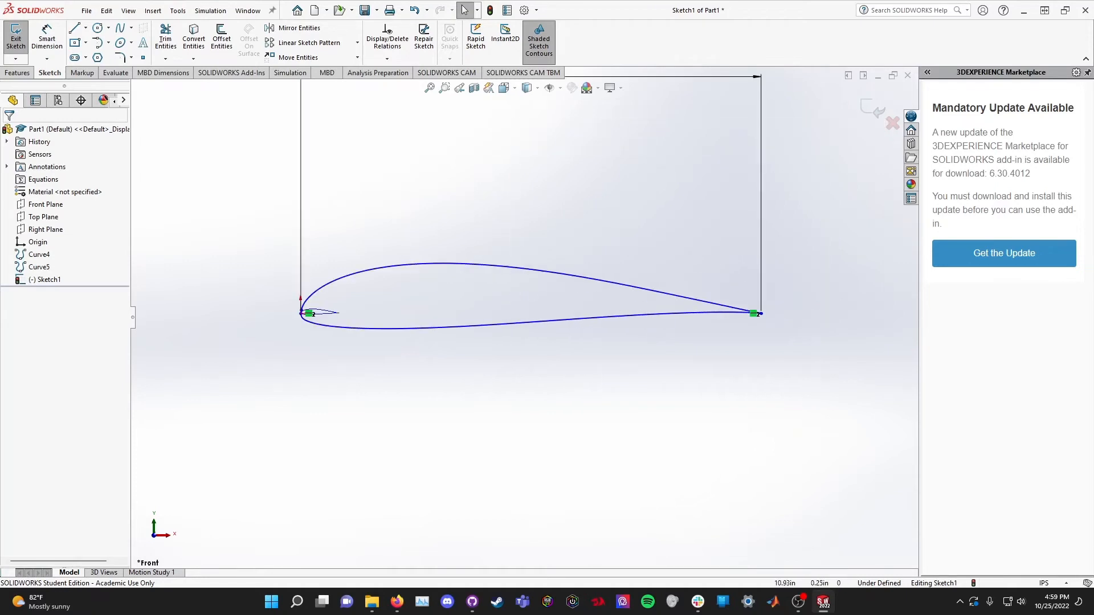
scroll(789, 313, down, 2)
mouse_move(740, 314)
mouse_down()
mouse_move(624, 314)
mouse_move(748, 314)
mouse_up()
scroll(749, 339, down, 5)
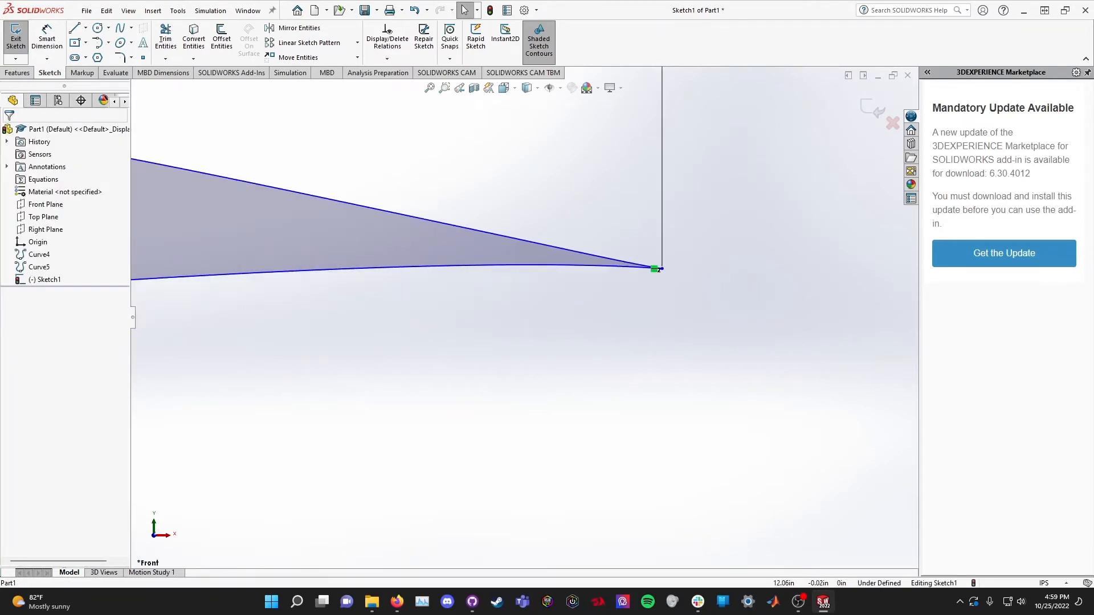
drag(660, 268, 657, 290)
scroll(522, 318, up, 10)
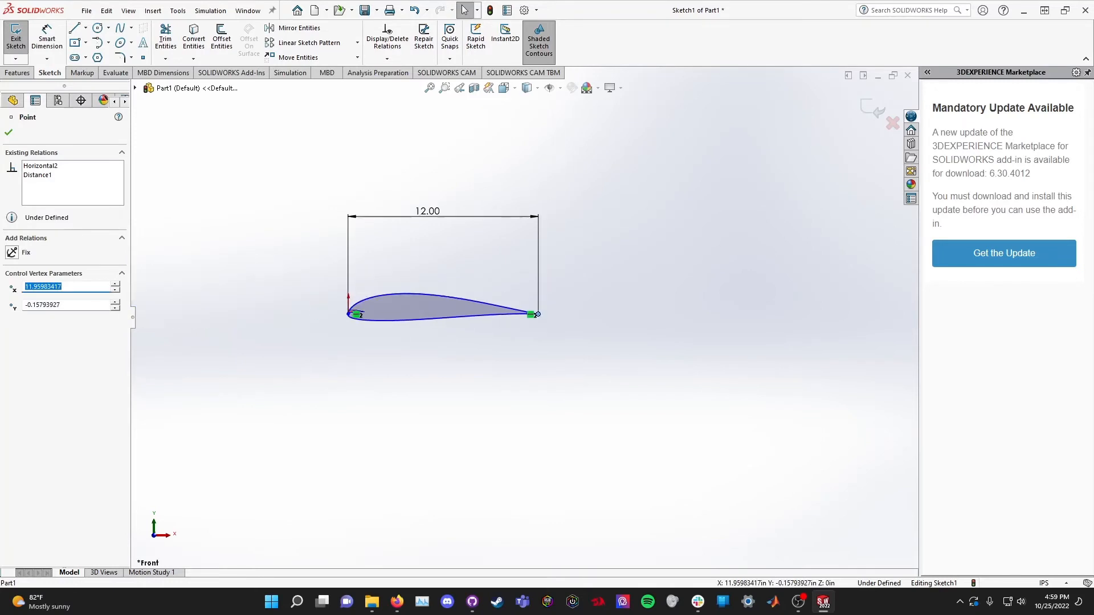
drag(538, 313, 558, 344)
key(Escape)
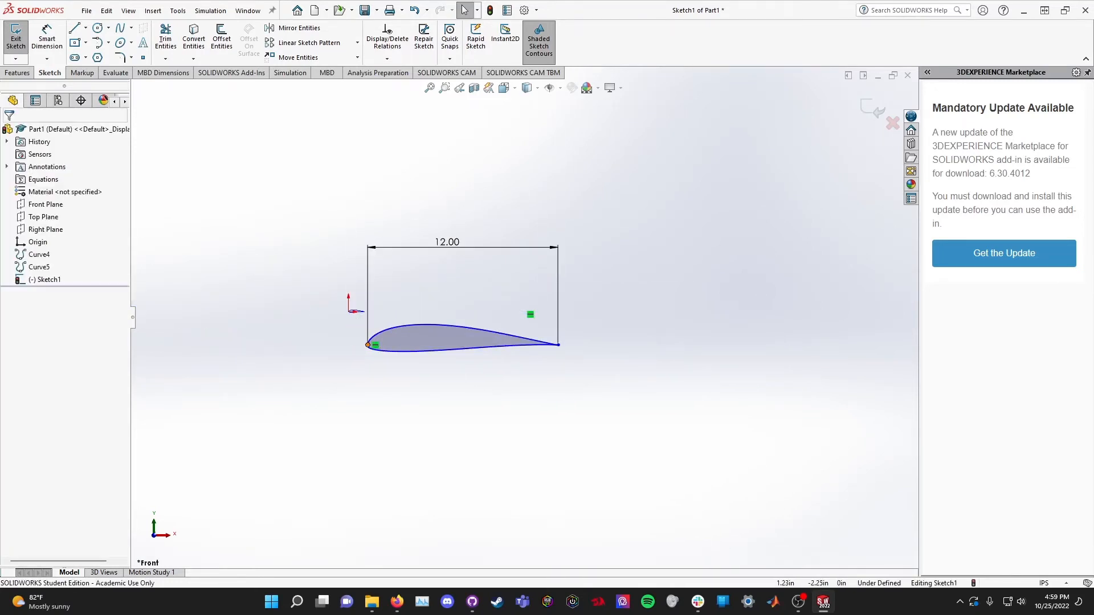
- Make the airfoil's leading-edge point coincident with the sketch origin
scroll(332, 356, down, 8)
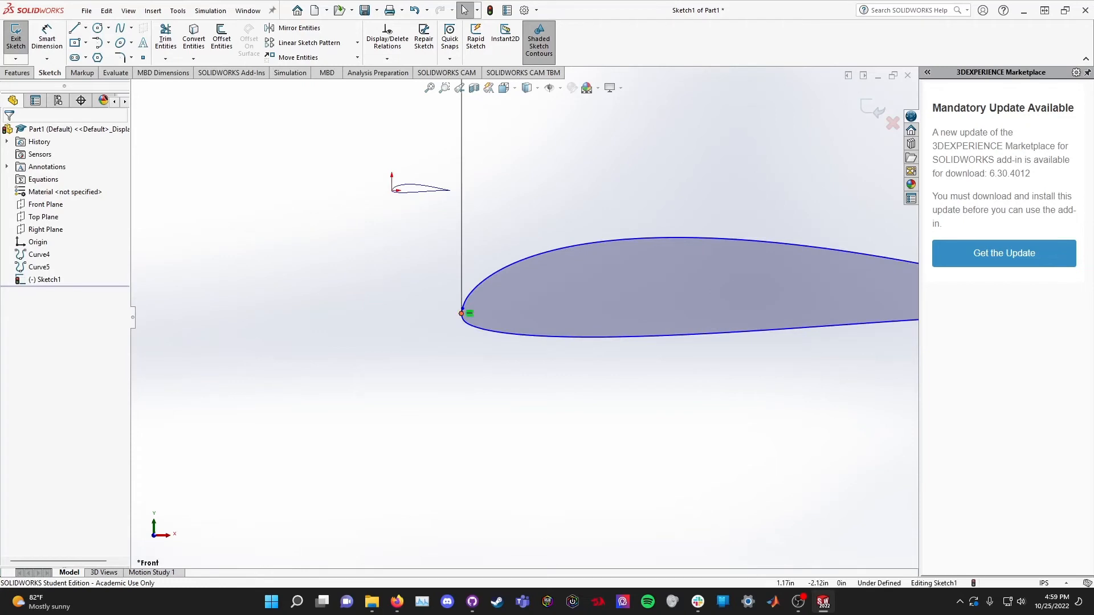
click(462, 313)
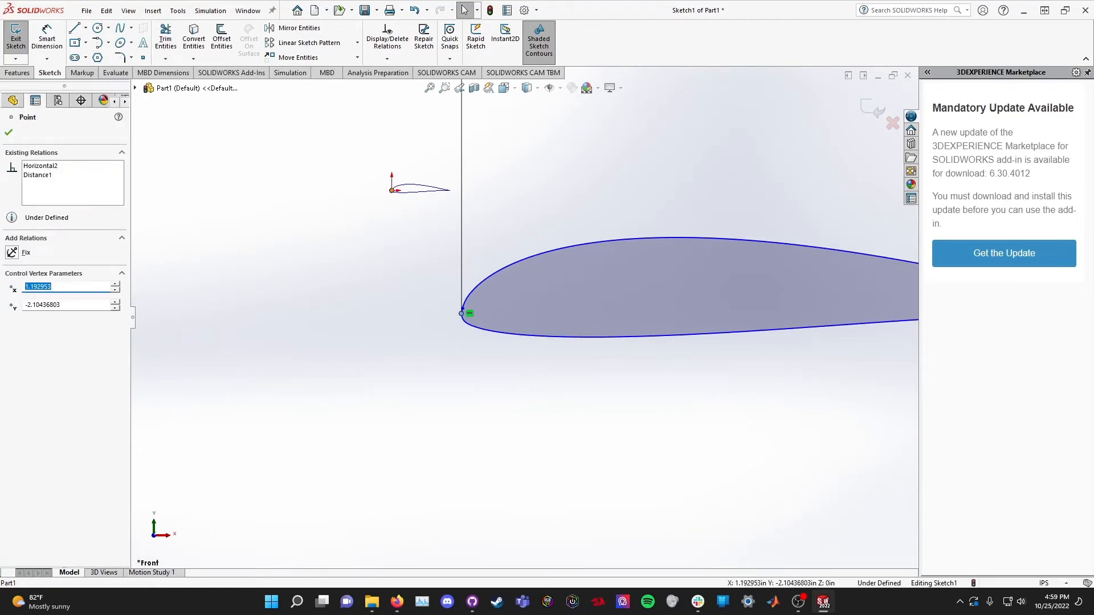
ctrl+click(392, 190)
click(12, 344)
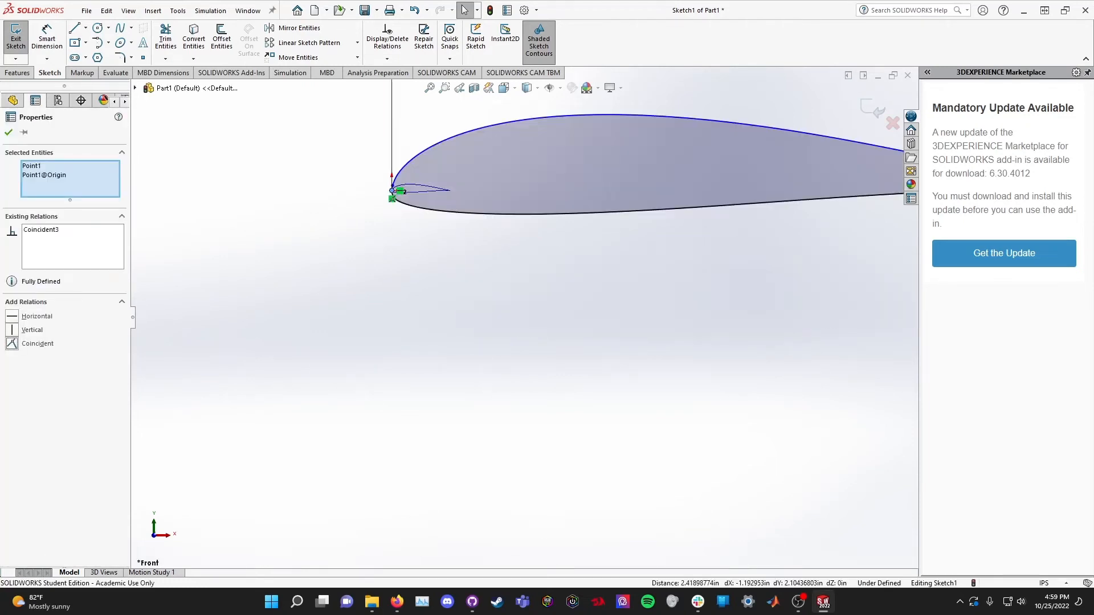
key(Escape)
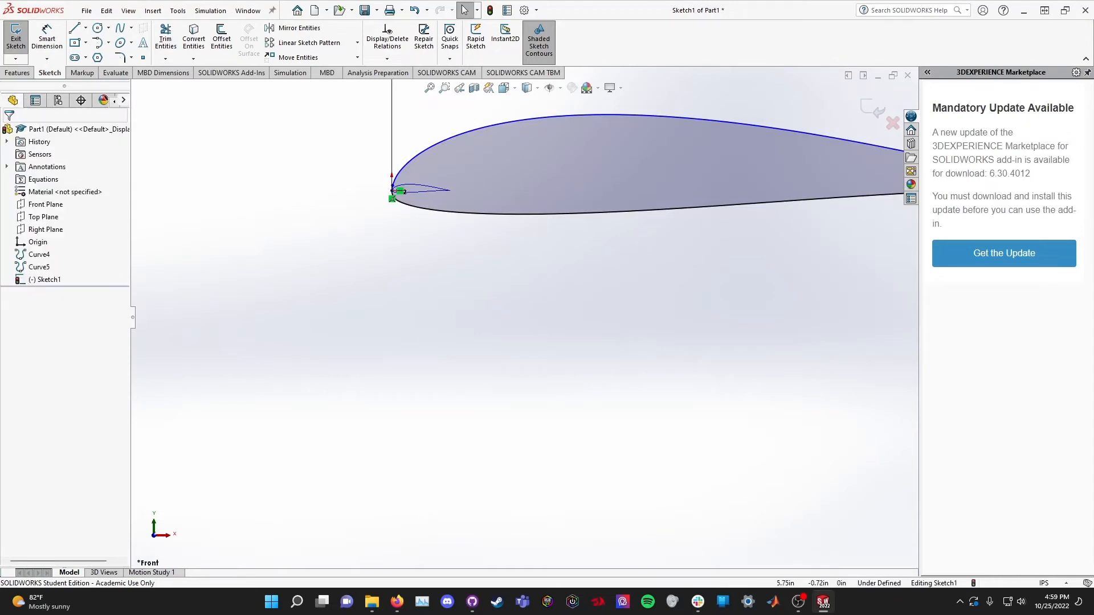
- Dimension the length of the short line closing the leading edge, accepting its current value
scroll(522, 309, up, 2)
scroll(460, 183, down, 8)
scroll(272, 385, down, 4)
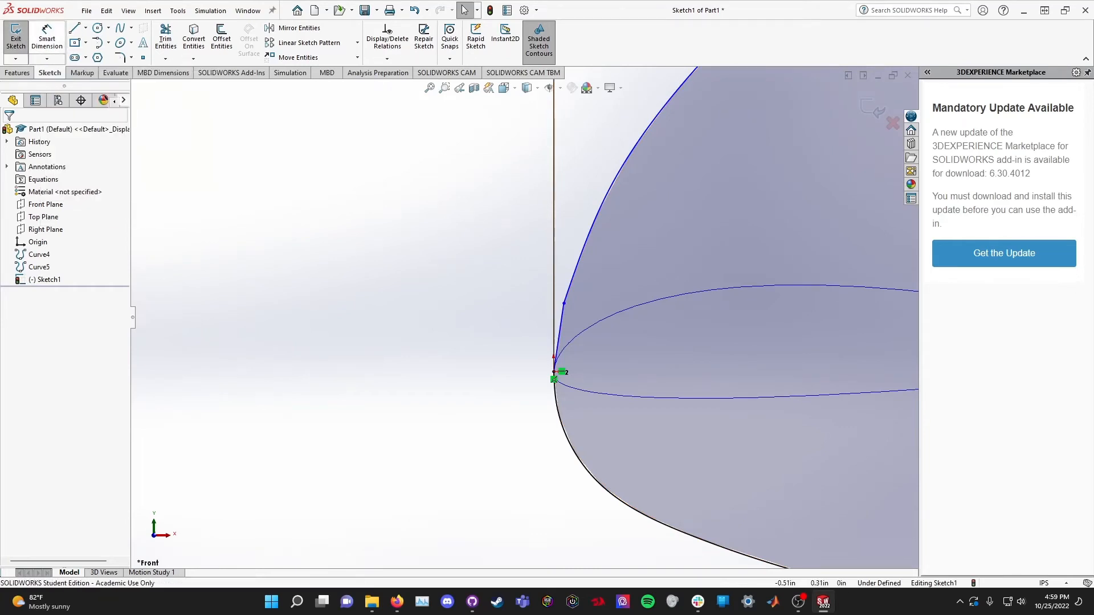
click(46, 38)
click(559, 336)
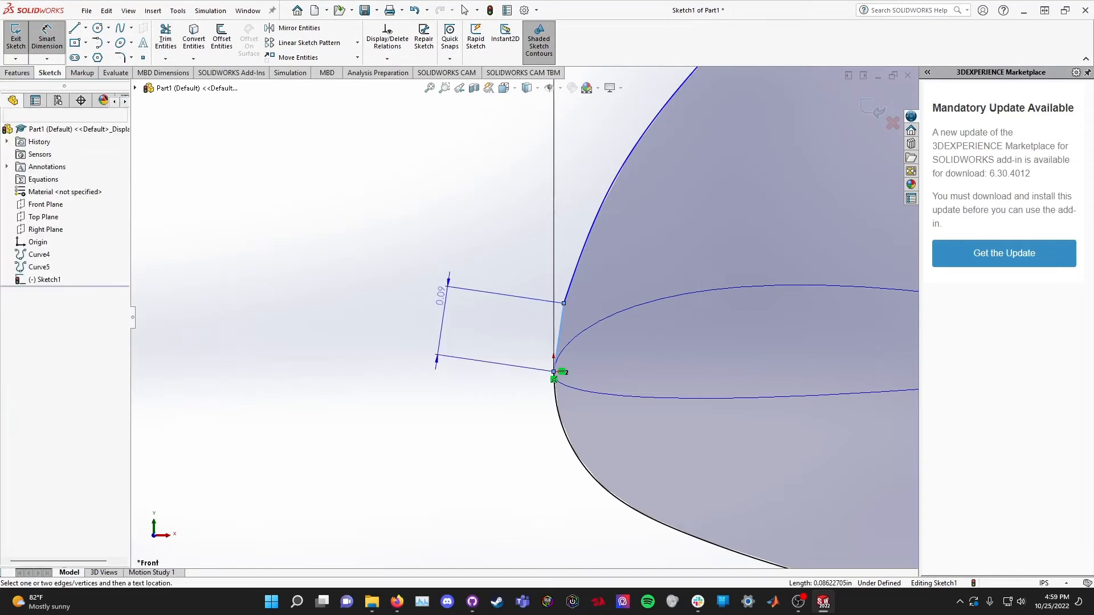
click(442, 299)
key(Return)
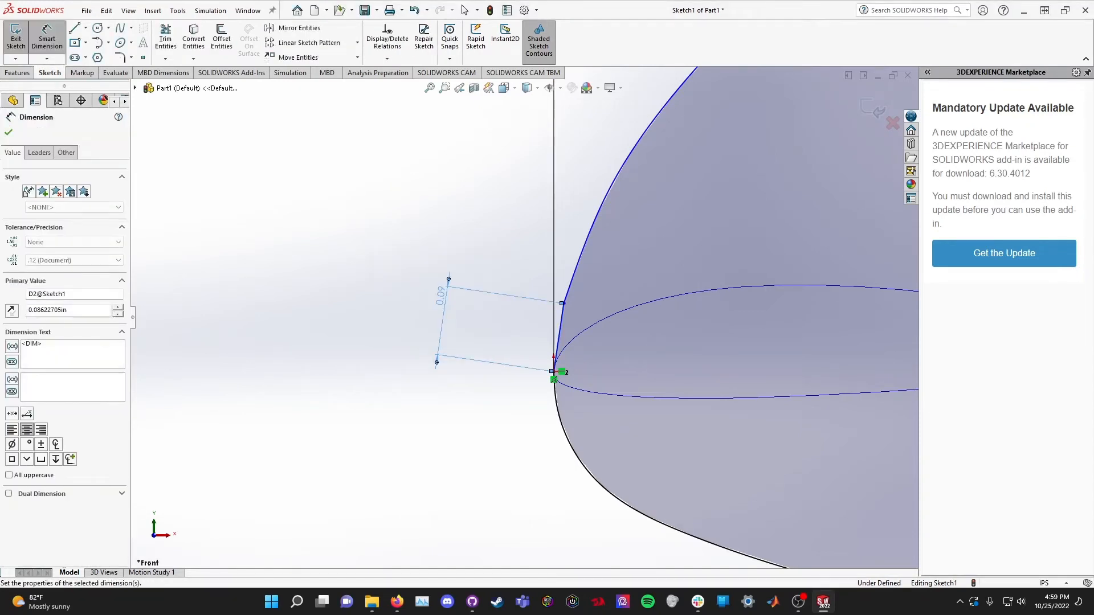
key(Escape)
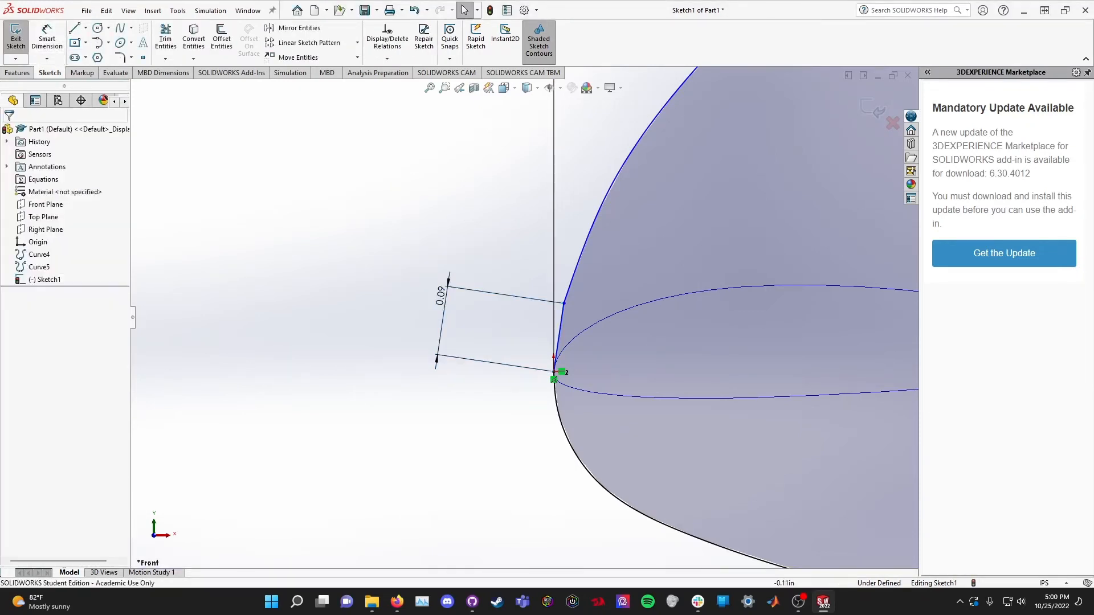
- Move the upper endpoint of the short leading-edge line directly above the origin
scroll(522, 319, up, 12)
scroll(832, 334, down, 2)
scroll(832, 333, up, 1)
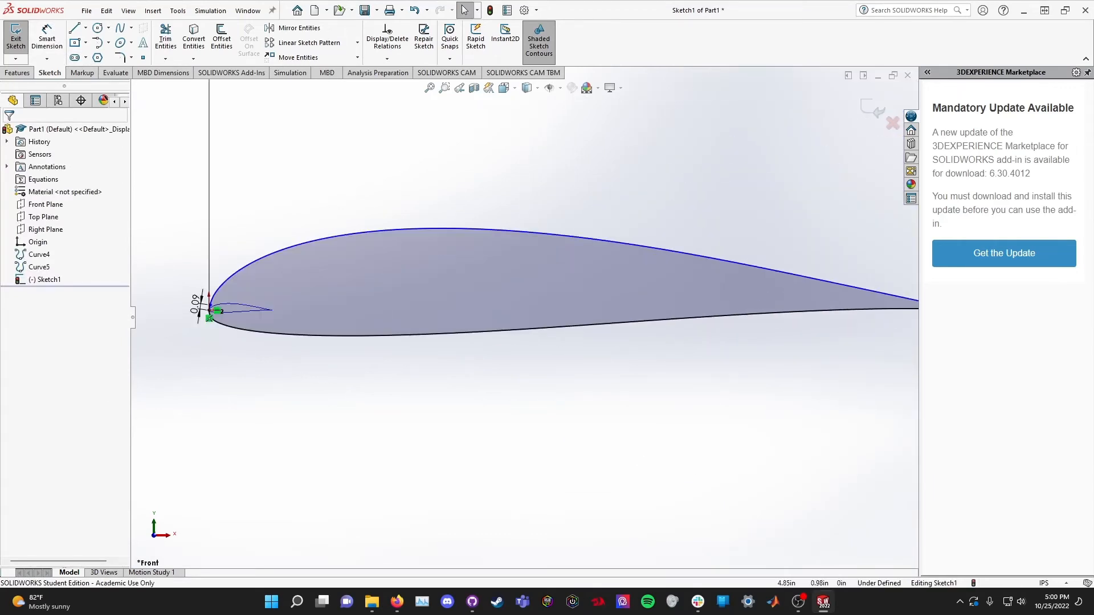
drag(210, 305, 209, 308)
scroll(188, 316, up, 6)
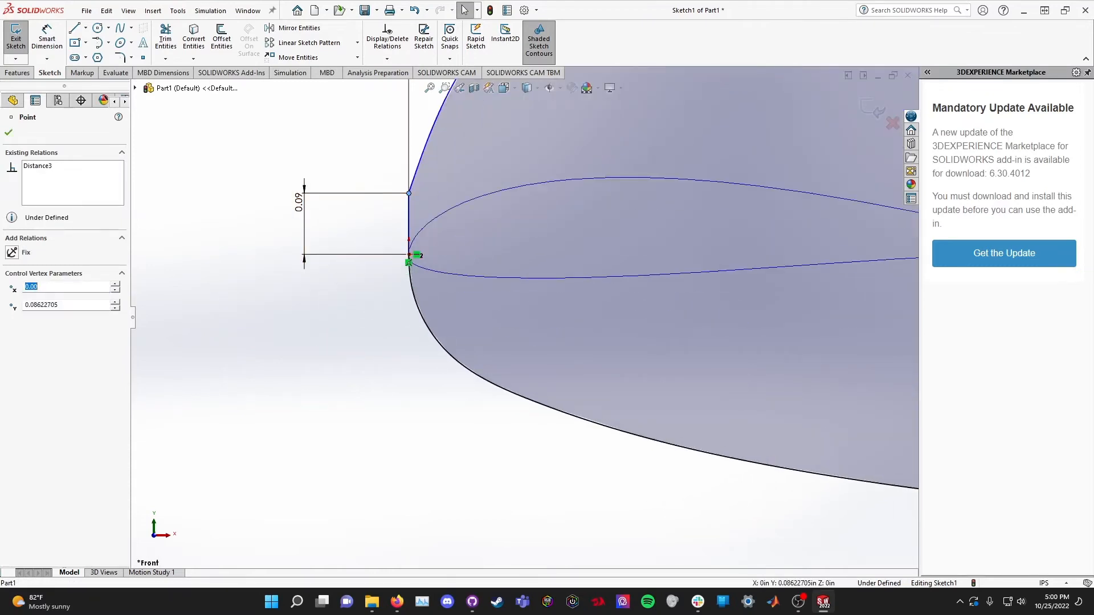
drag(409, 193, 408, 193)
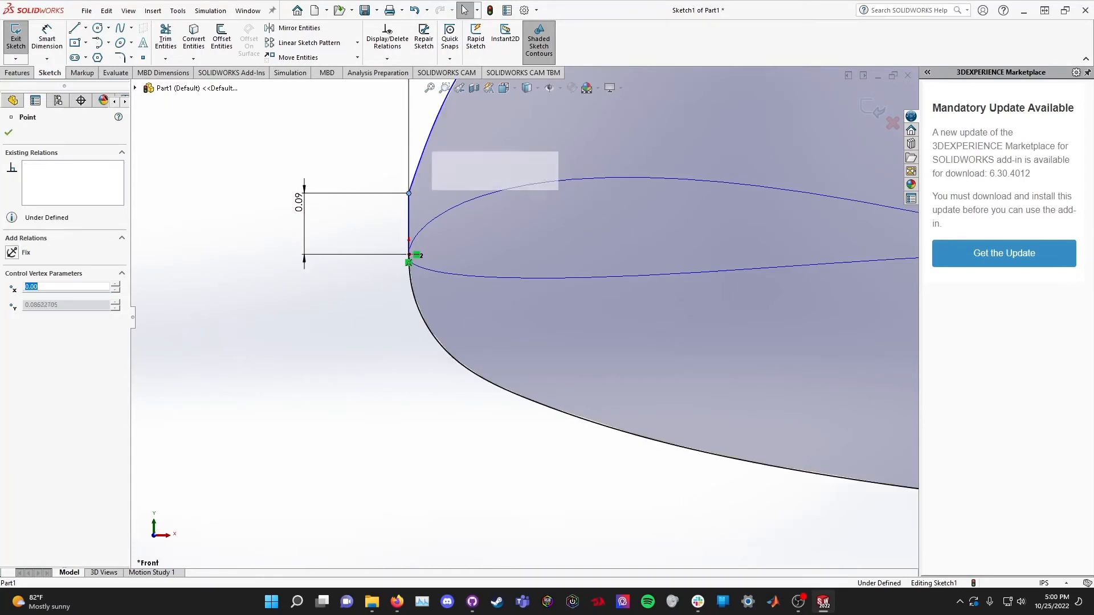
key(Escape)
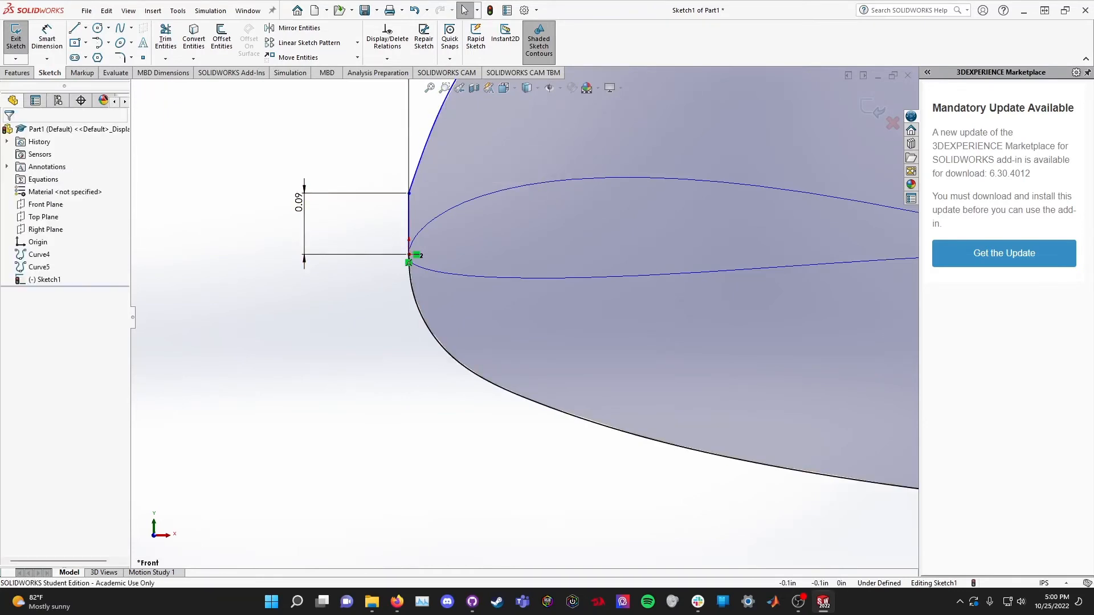
- Add a vertical relation between the two endpoints of the short leading-edge line and exit the sketch
click(409, 193)
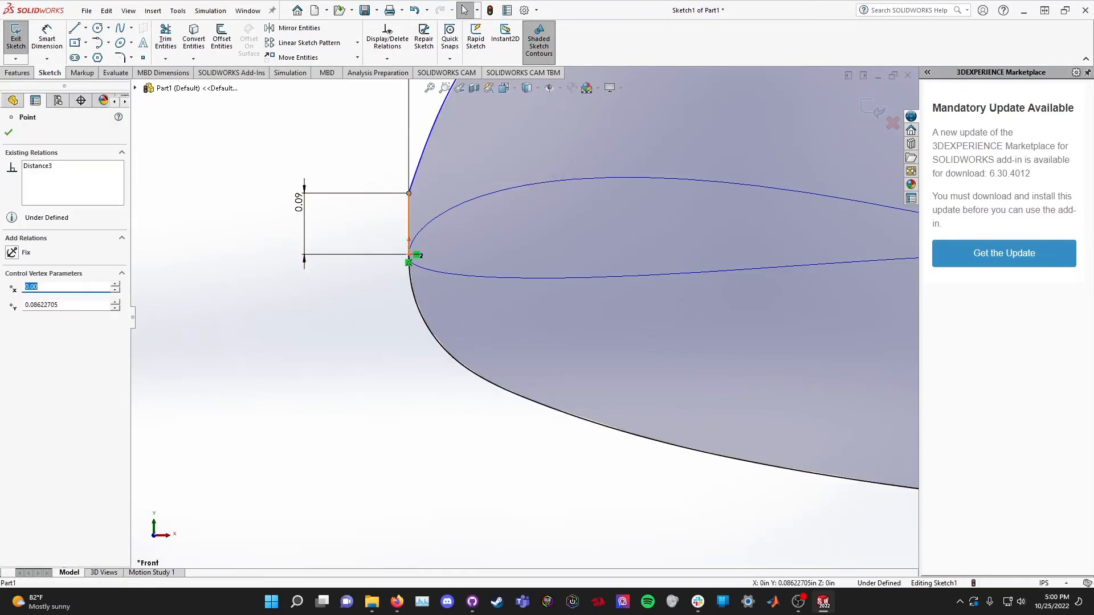
ctrl+click(408, 254)
click(32, 330)
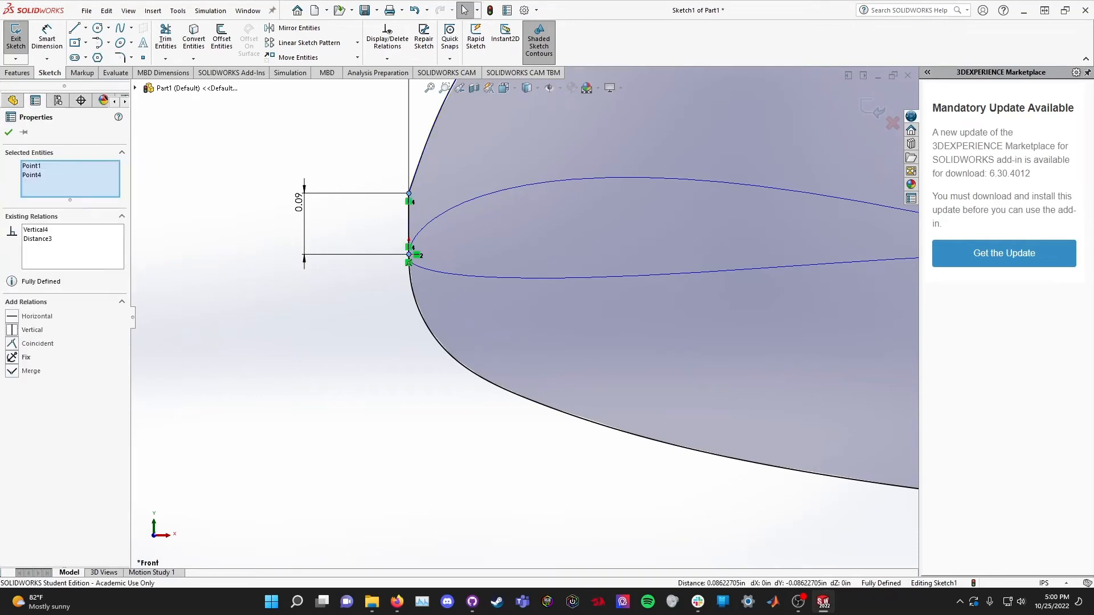
key(Escape)
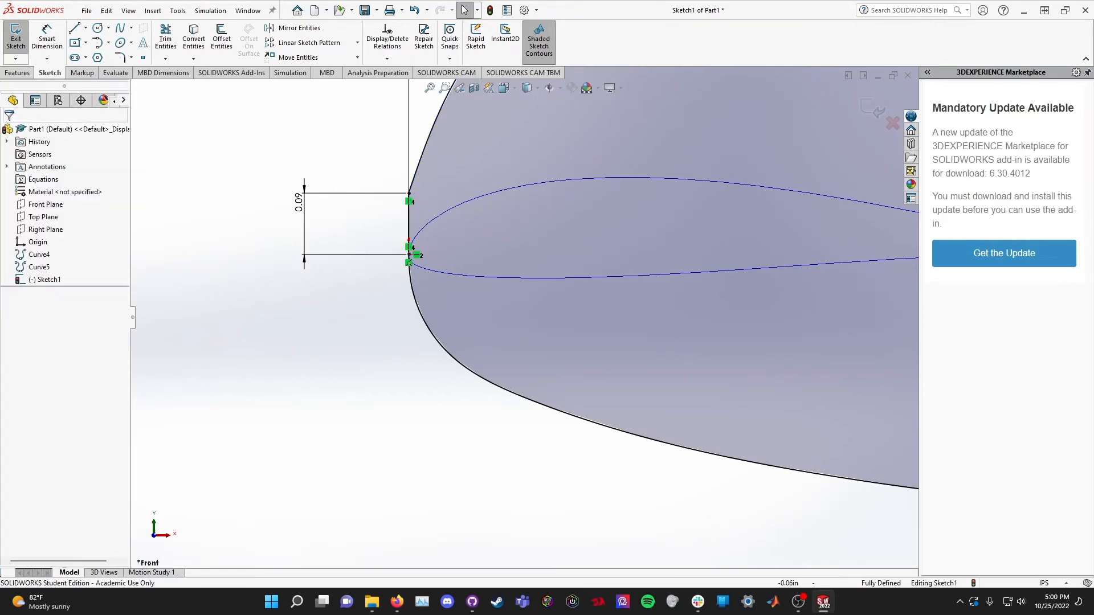
scroll(523, 318, up, 14)
scroll(594, 345, up, 6)
scroll(726, 342, down, 6)
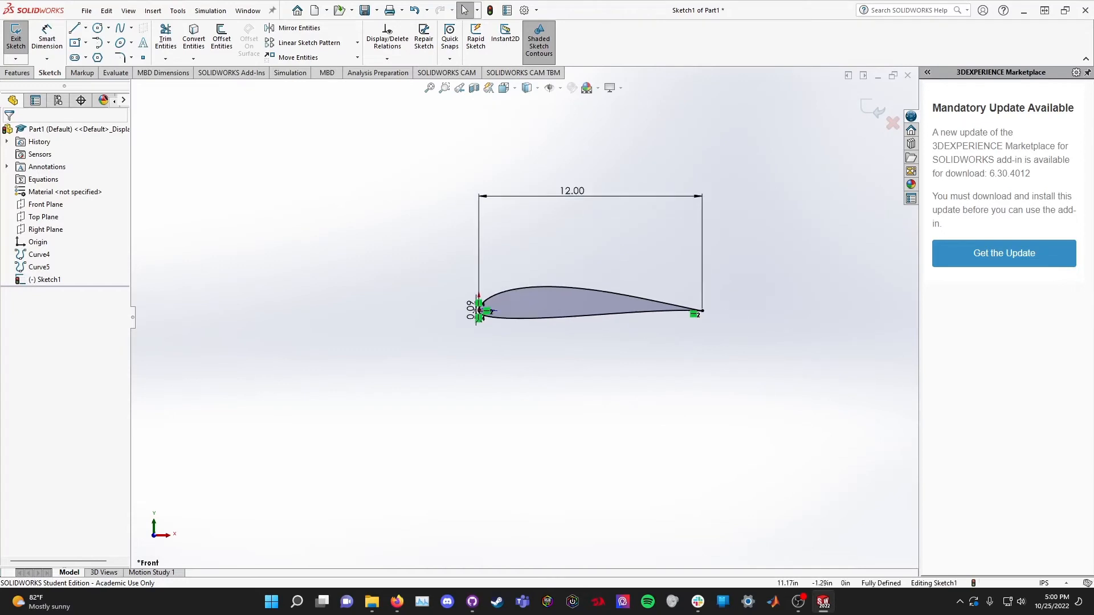
scroll(727, 340, up, 4)
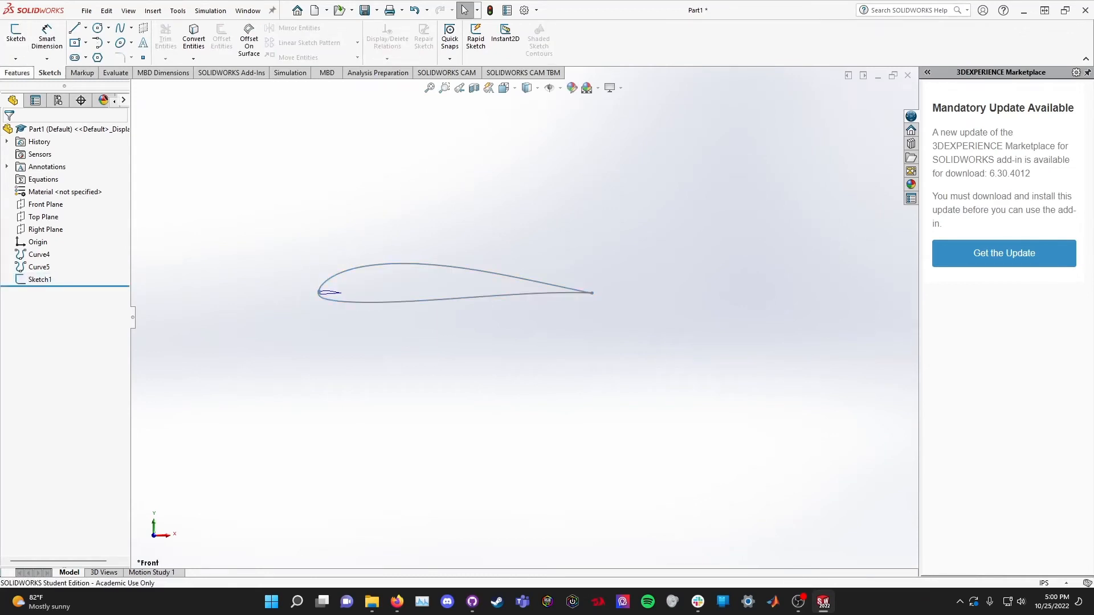
- Create a reference plane offset 24 in from the Front Plane
click(17, 72)
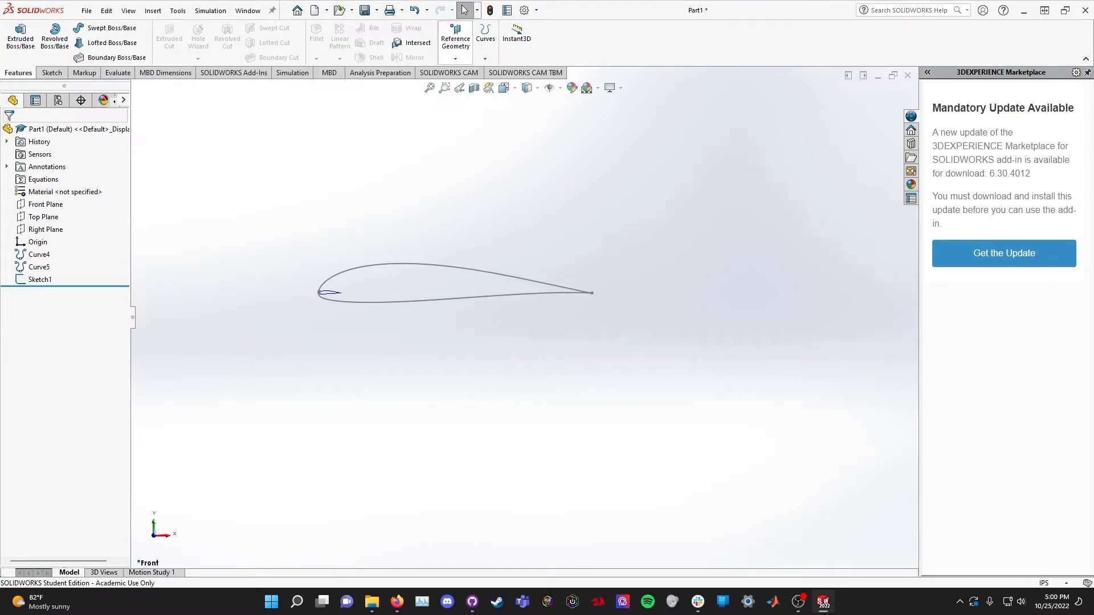
middle_drag(444, 239, 447, 267)
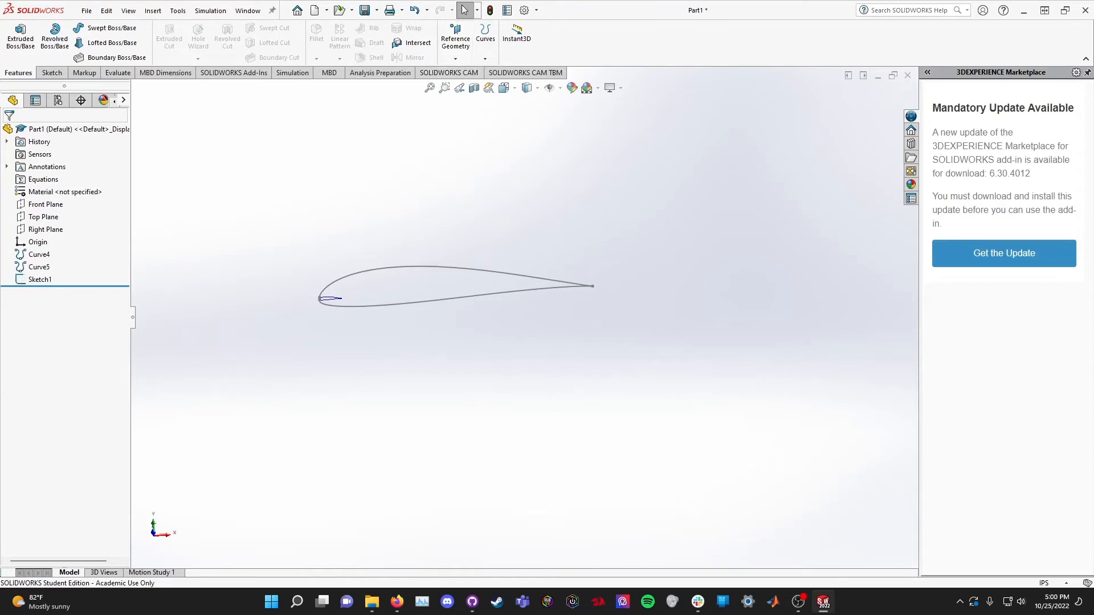
click(456, 59)
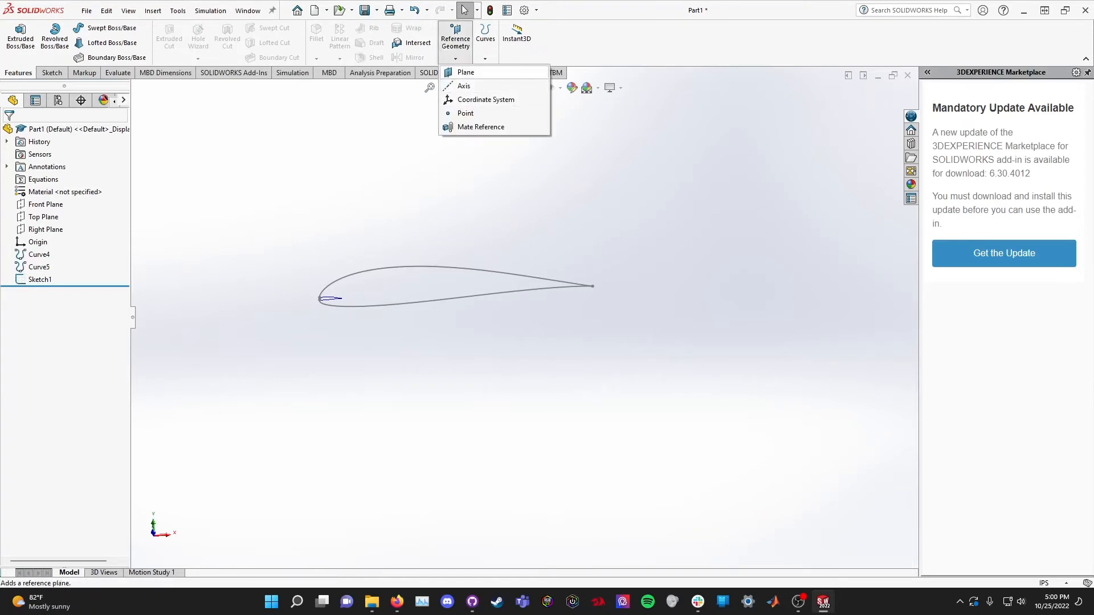
click(465, 72)
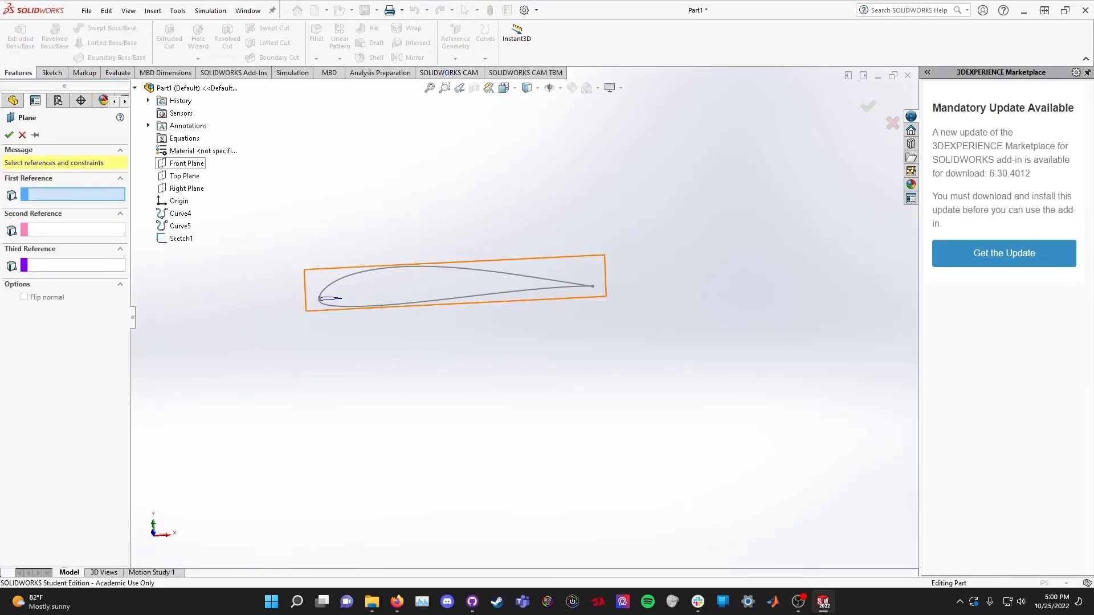
click(187, 163)
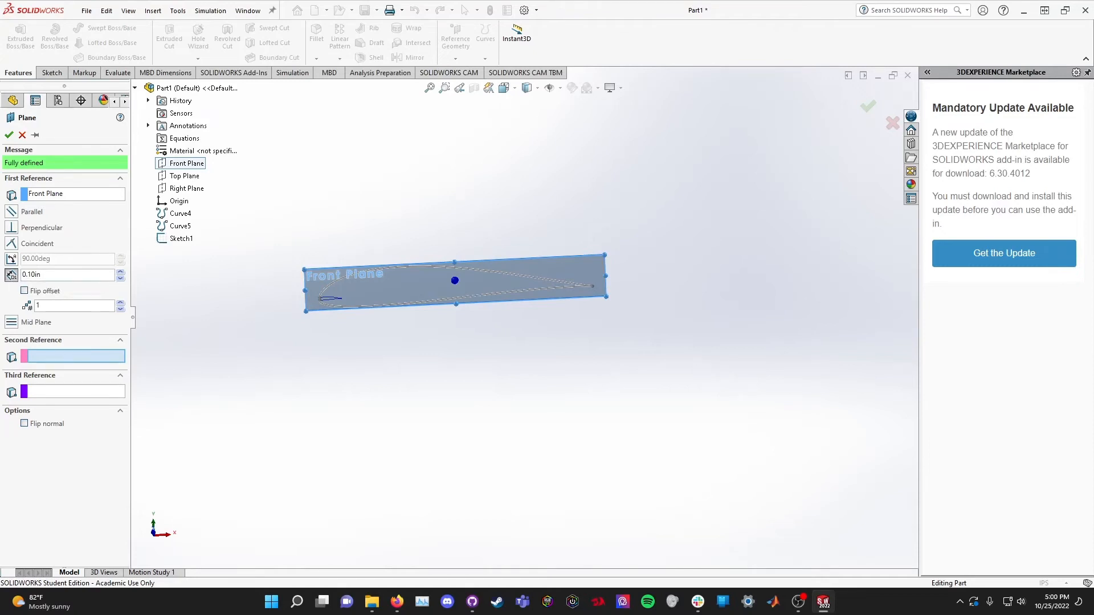
double_click(23, 274)
text(24)
key(Return)
middle_drag(455, 285, 511, 323)
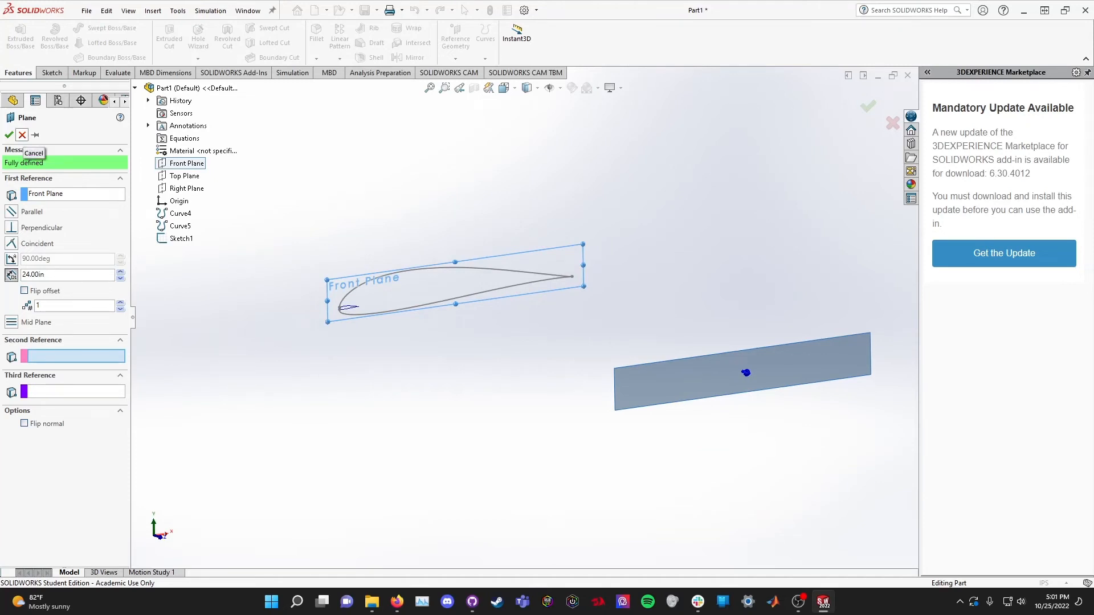
click(9, 135)
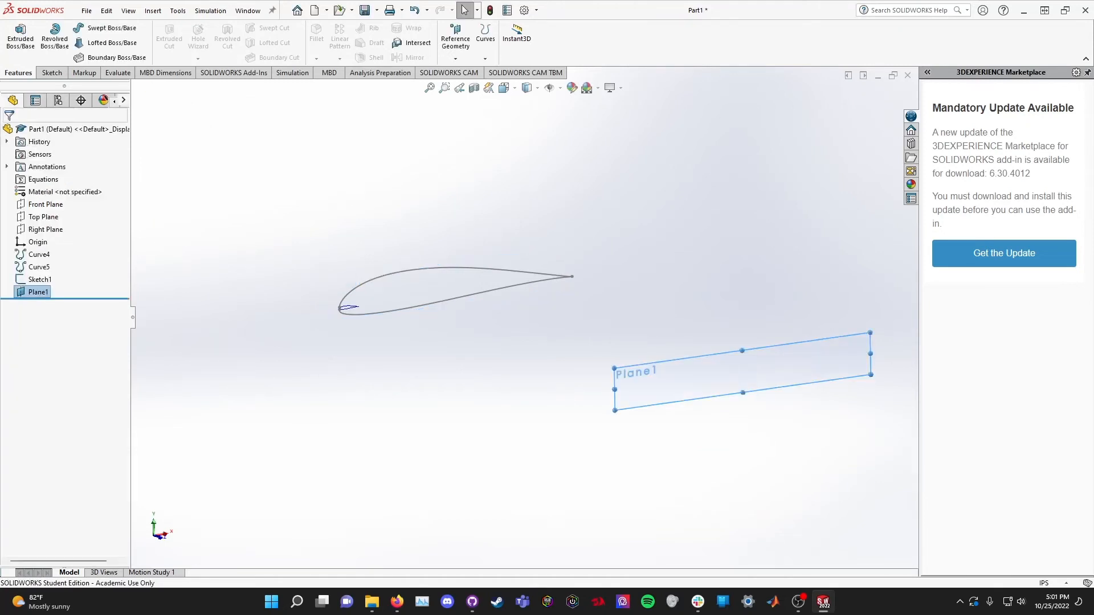
- Start a sketch on the 24 in offset plane and convert the airfoil's two splines and short leading-edge line into it
middle_drag(564, 347, 521, 345)
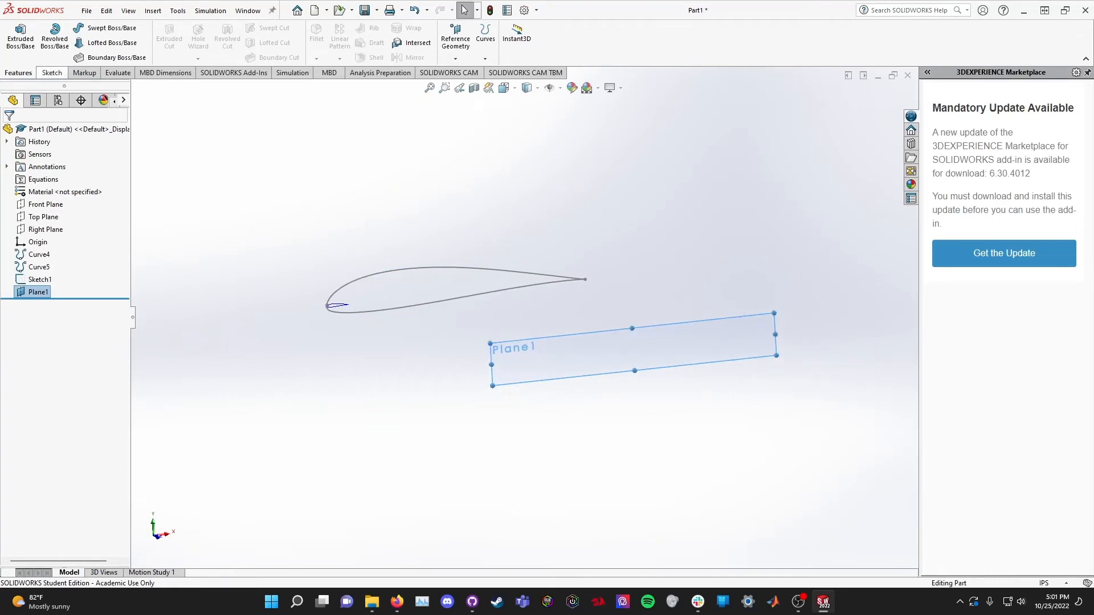
click(52, 73)
click(16, 35)
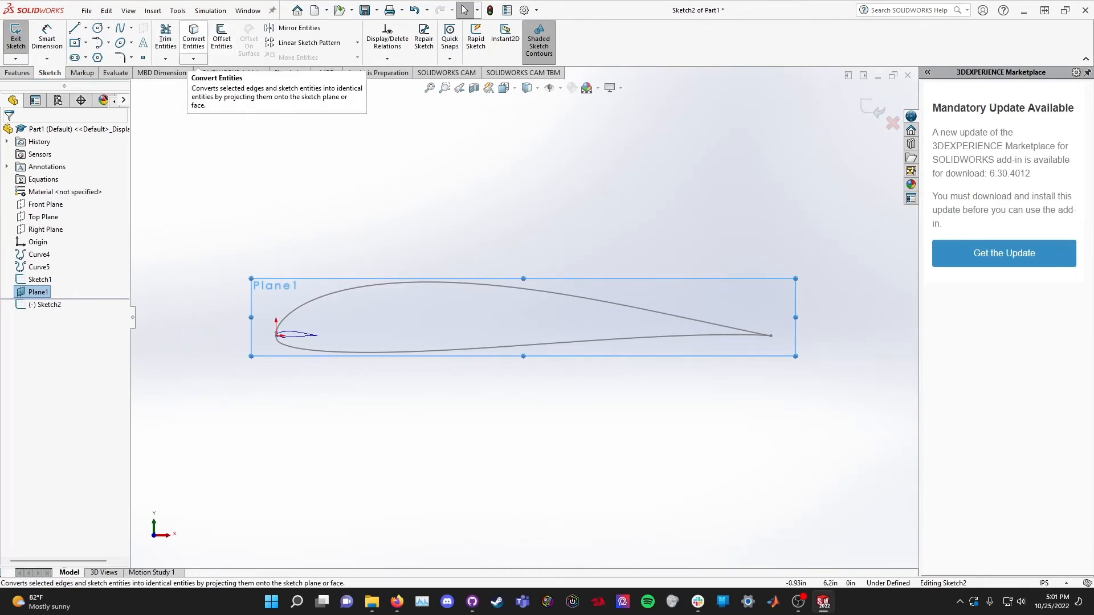
click(193, 40)
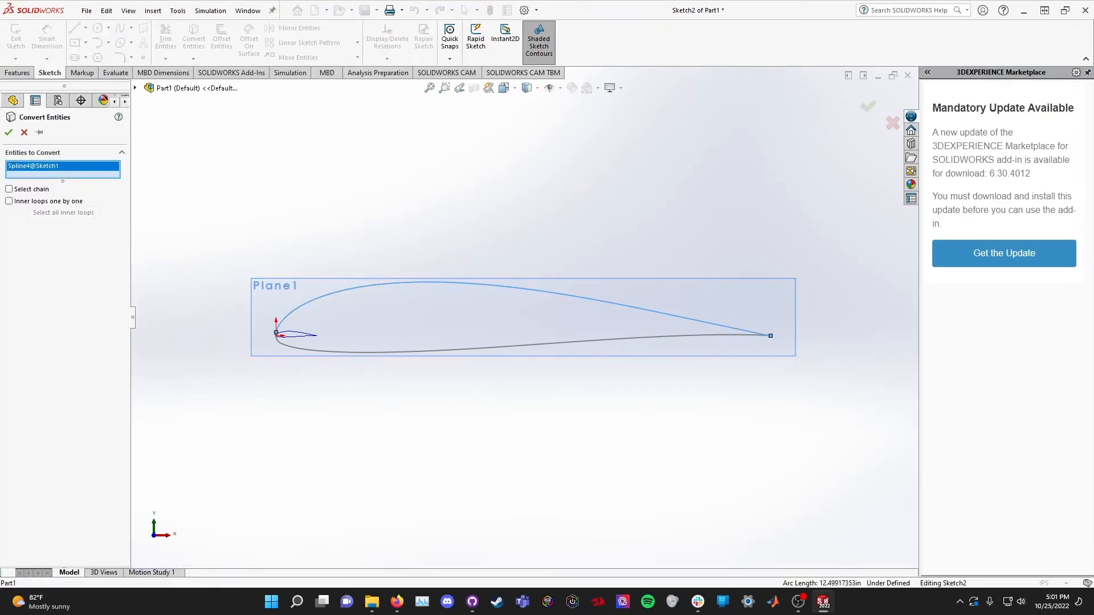
click(365, 352)
scroll(214, 341, down, 8)
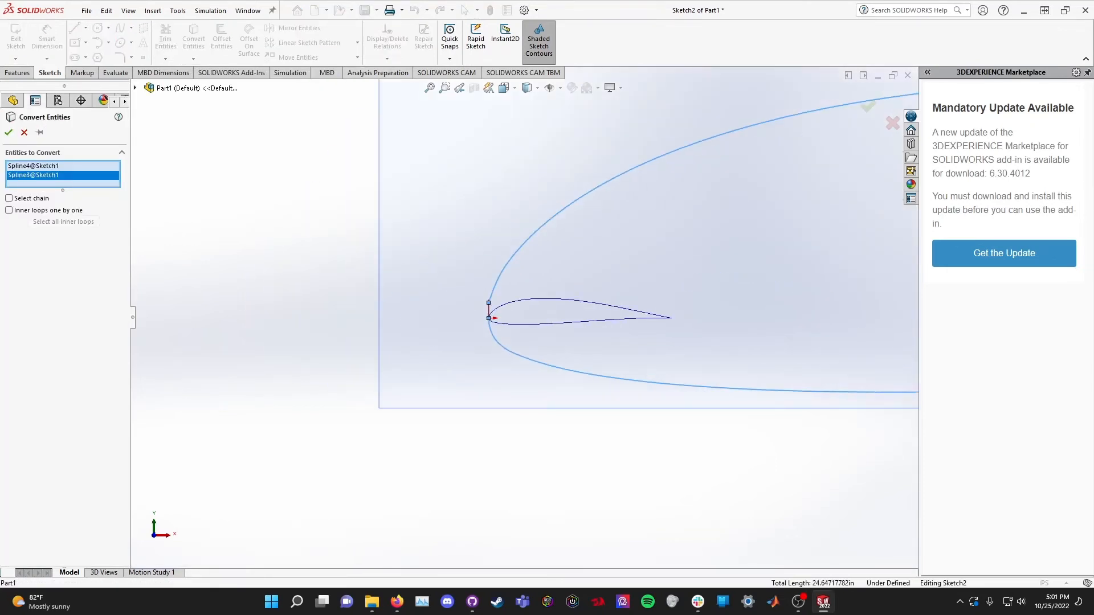
click(488, 310)
scroll(524, 317, up, 12)
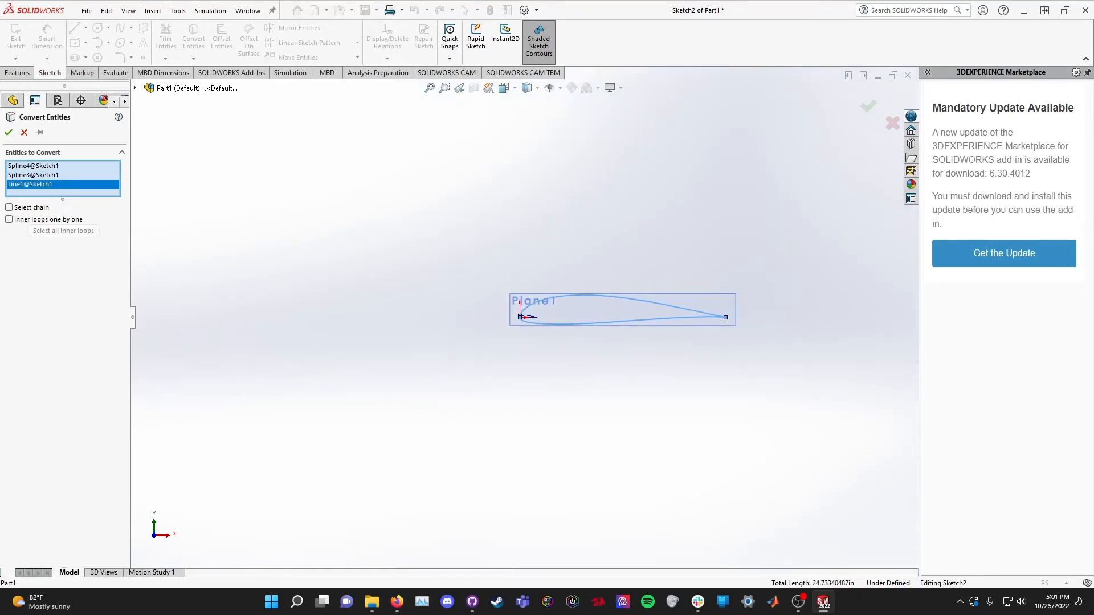
scroll(735, 318, down, 2)
scroll(755, 331, down, 2)
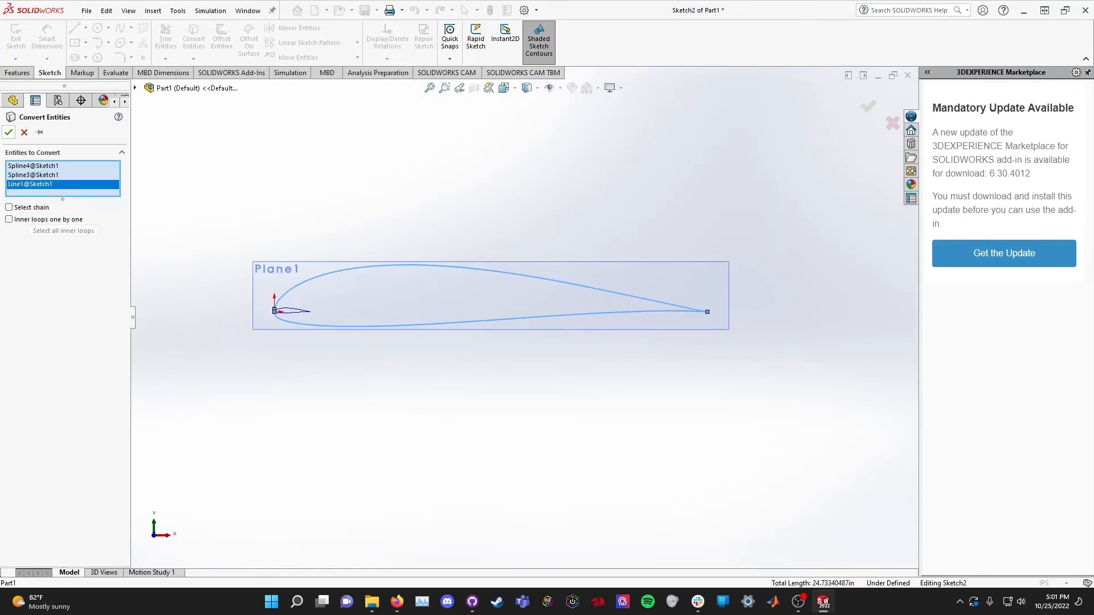
click(9, 132)
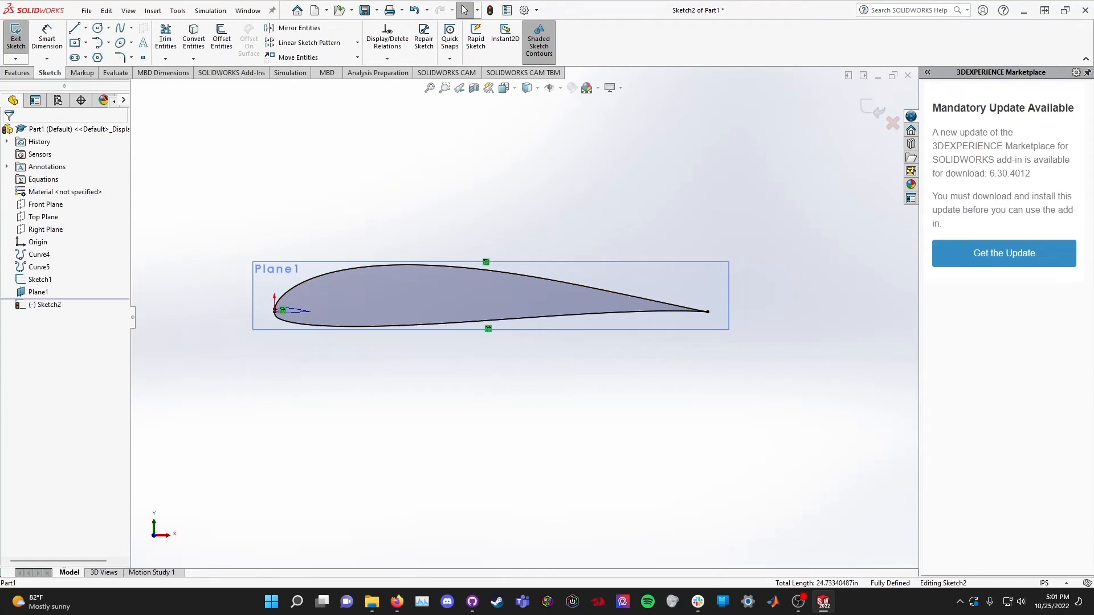
- Delete the On Edge relations from the converted upper curve, lower curve and short leading-edge line
click(485, 262)
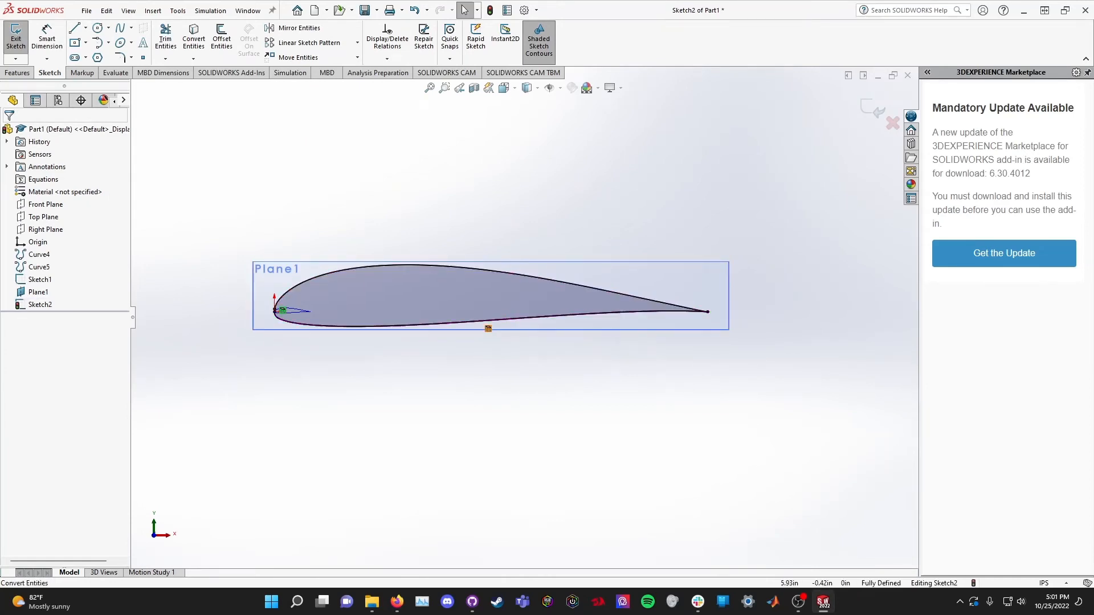
click(488, 329)
key(Delete)
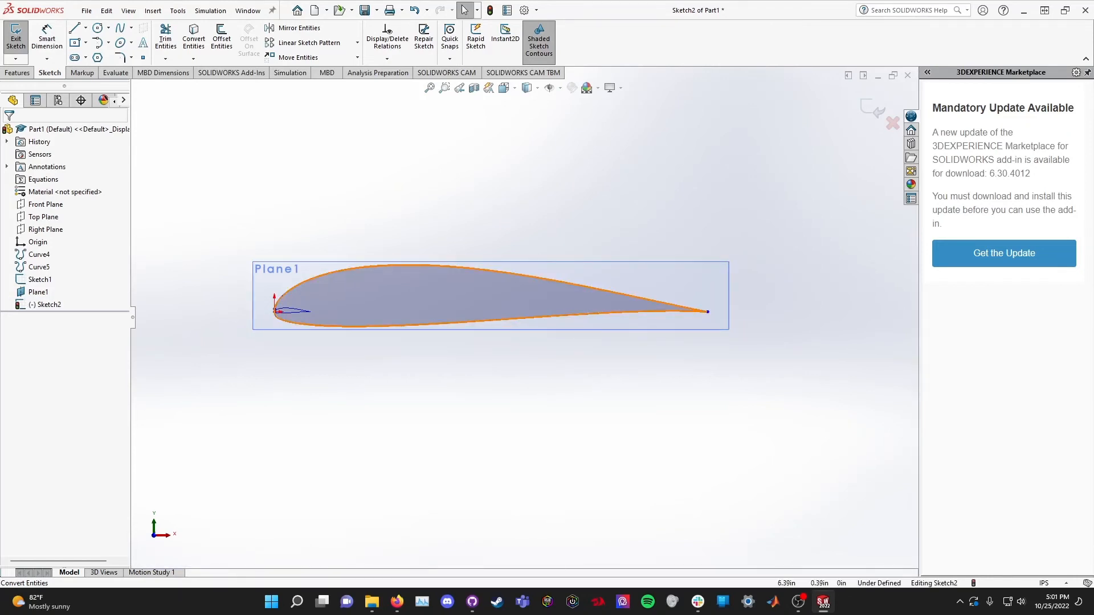
- Dimension the converted airfoil's chord from the trailing-edge point to the leading-edge point and set it to 6 in
click(47, 39)
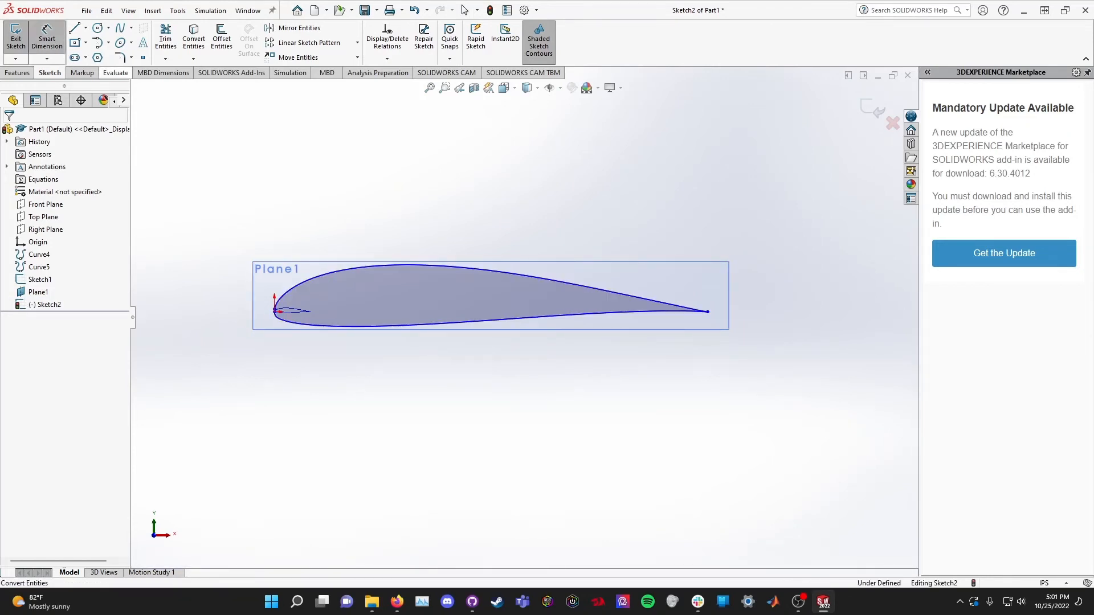
click(707, 312)
scroll(225, 304, down, 7)
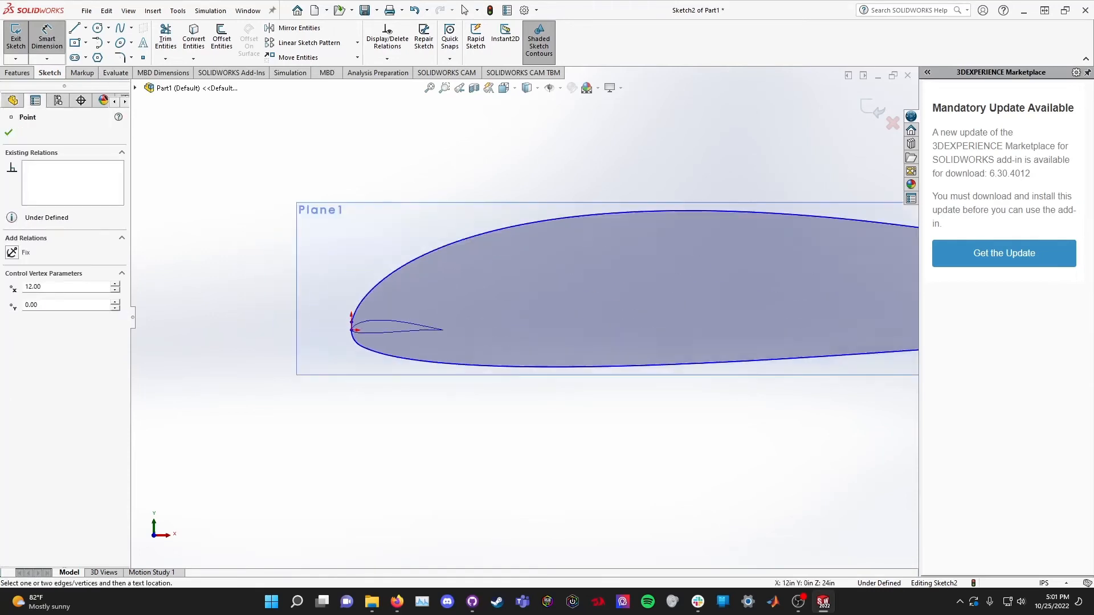
click(405, 334)
scroll(615, 300, up, 7)
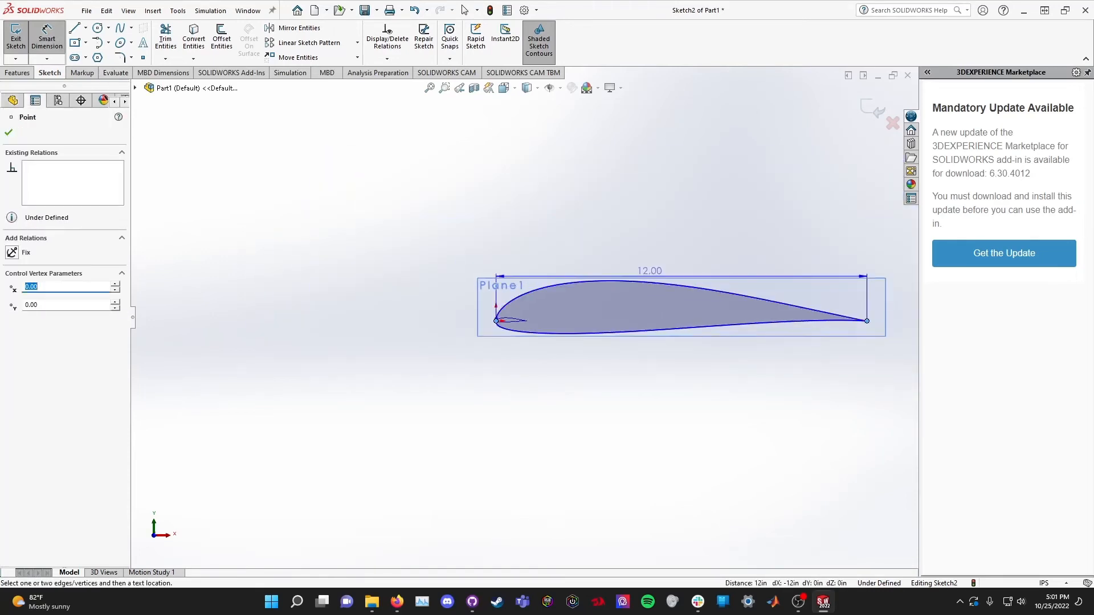
click(644, 197)
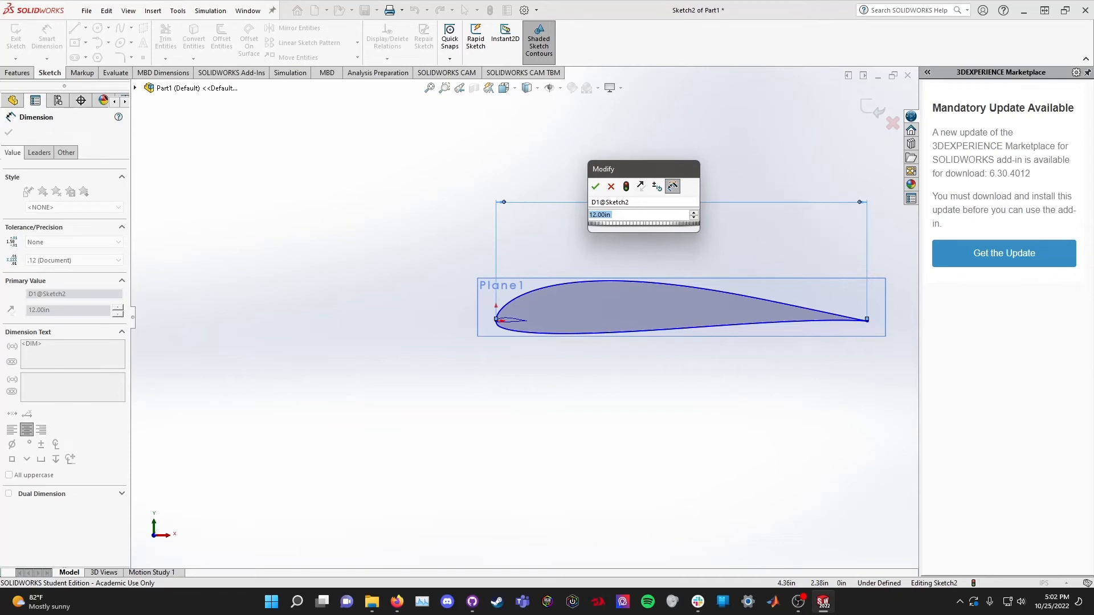
middle_drag(528, 238, 536, 257)
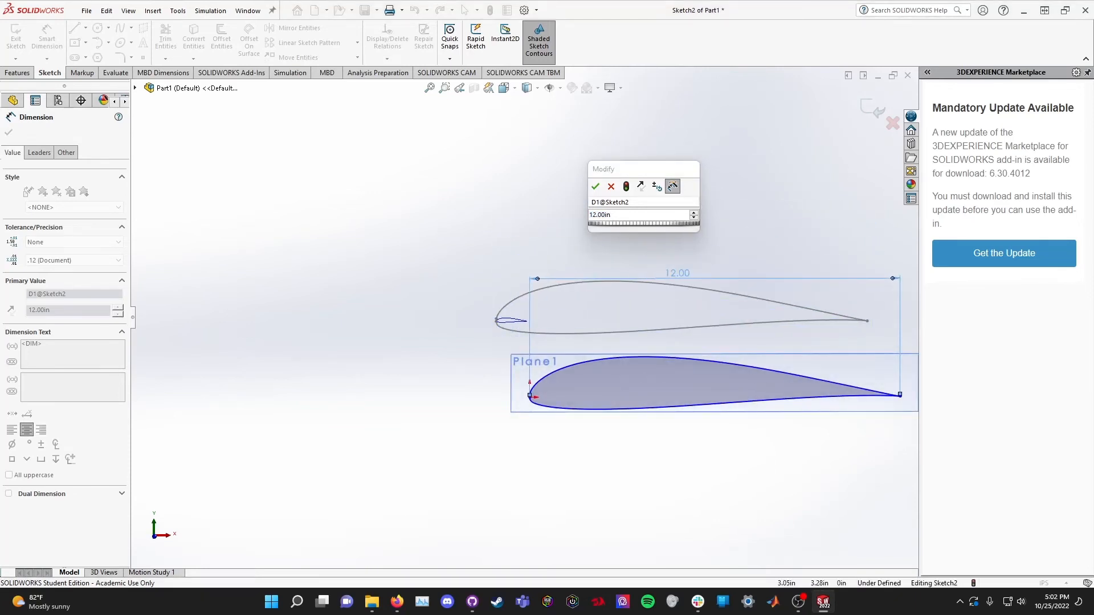
middle_drag(642, 302, 622, 244)
click(635, 214)
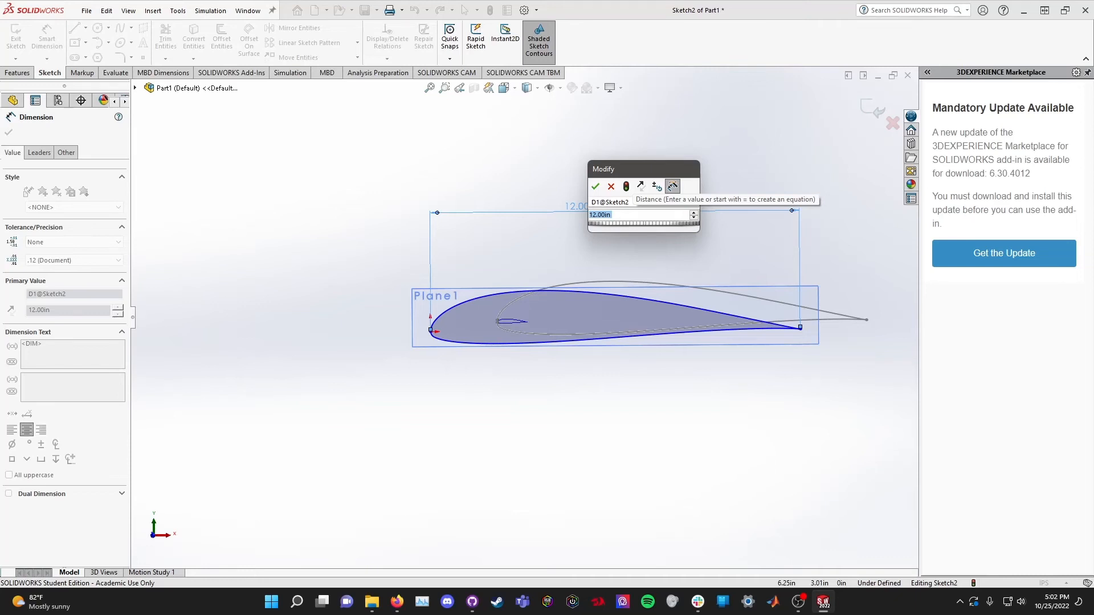
text(6)
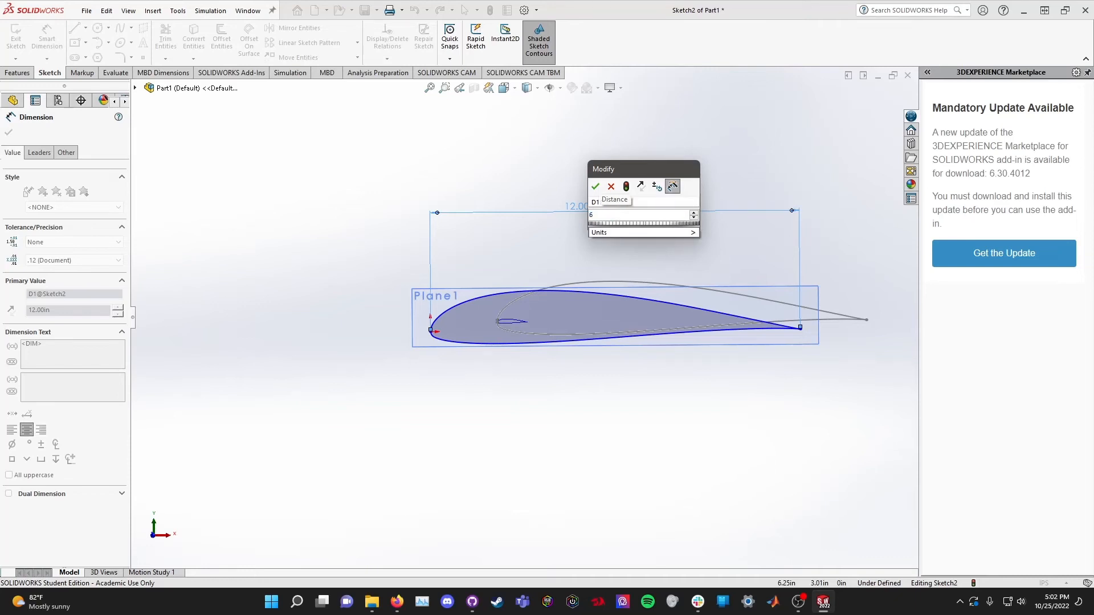
key(Return)
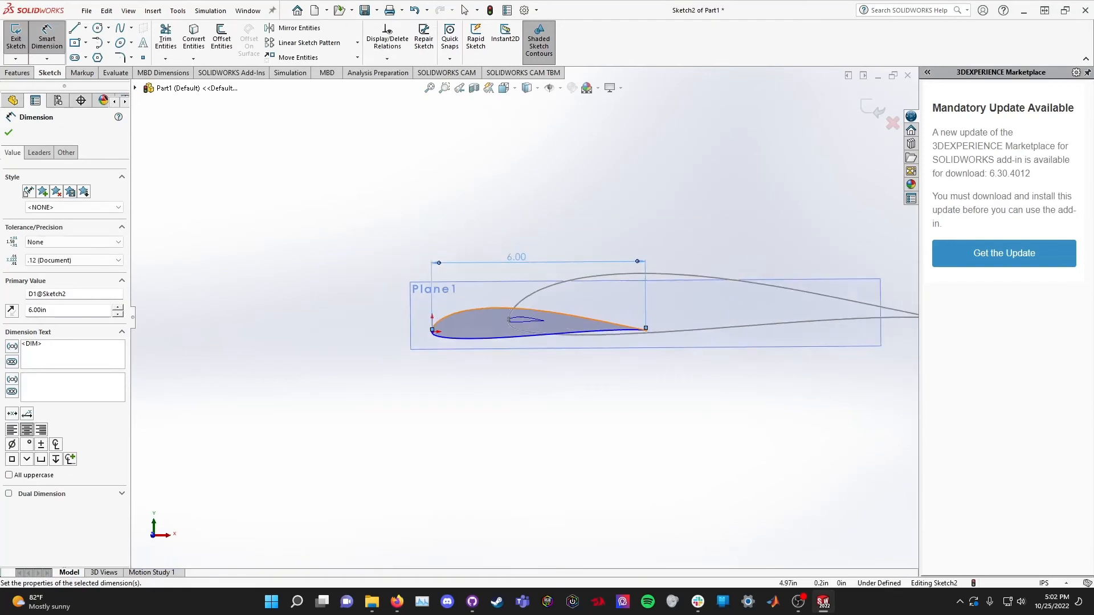
scroll(608, 323, up, 1)
mouse_move(589, 356)
middle_down()
mouse_move(629, 368)
mouse_move(602, 371)
mouse_move(593, 352)
middle_up()
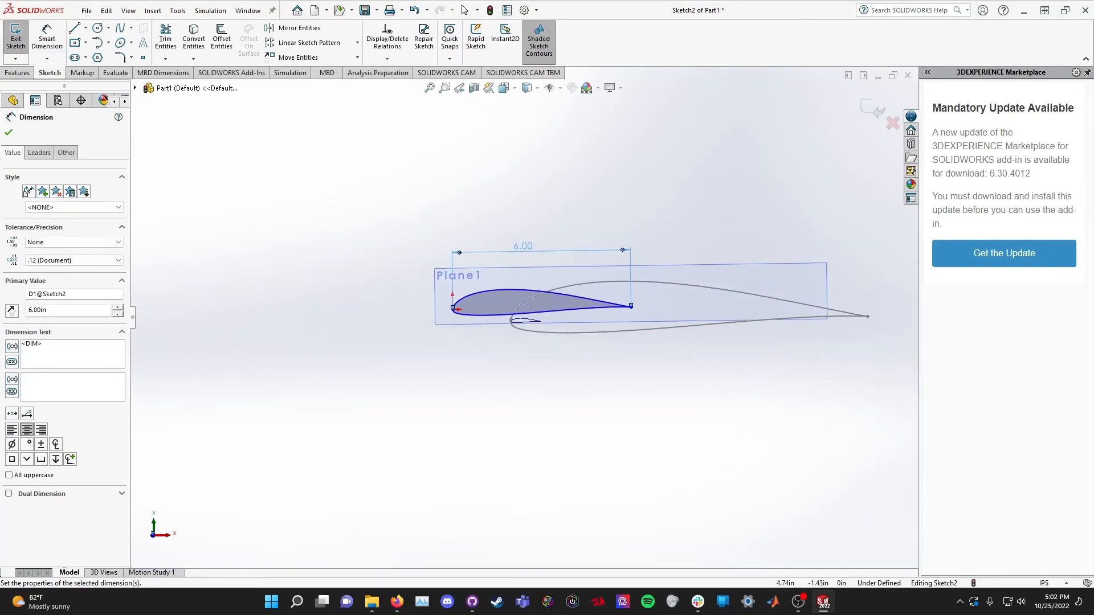
key(Escape)
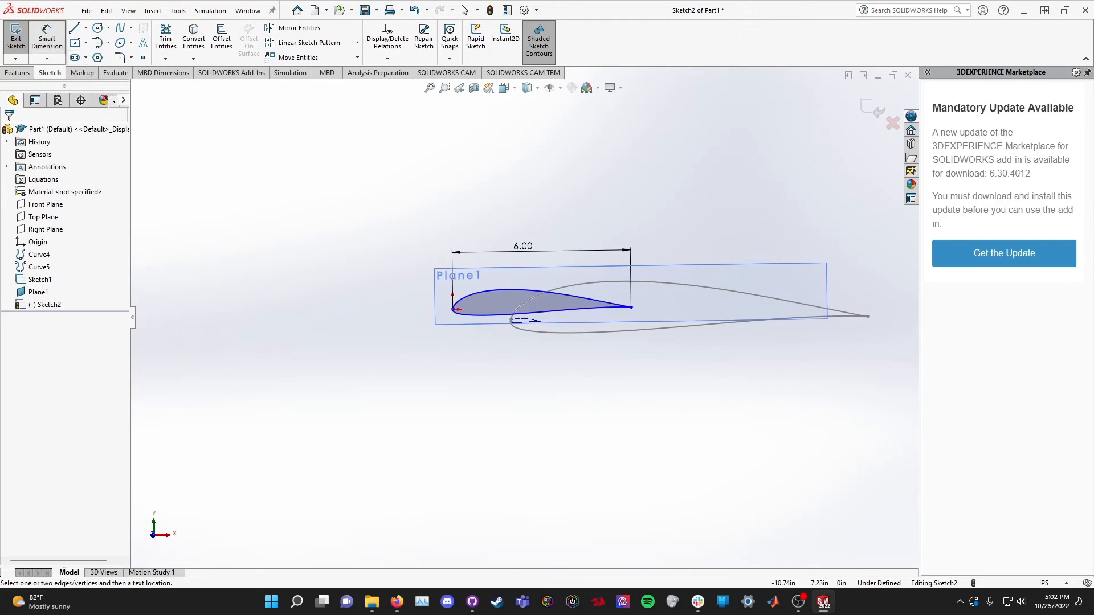
key(Escape)
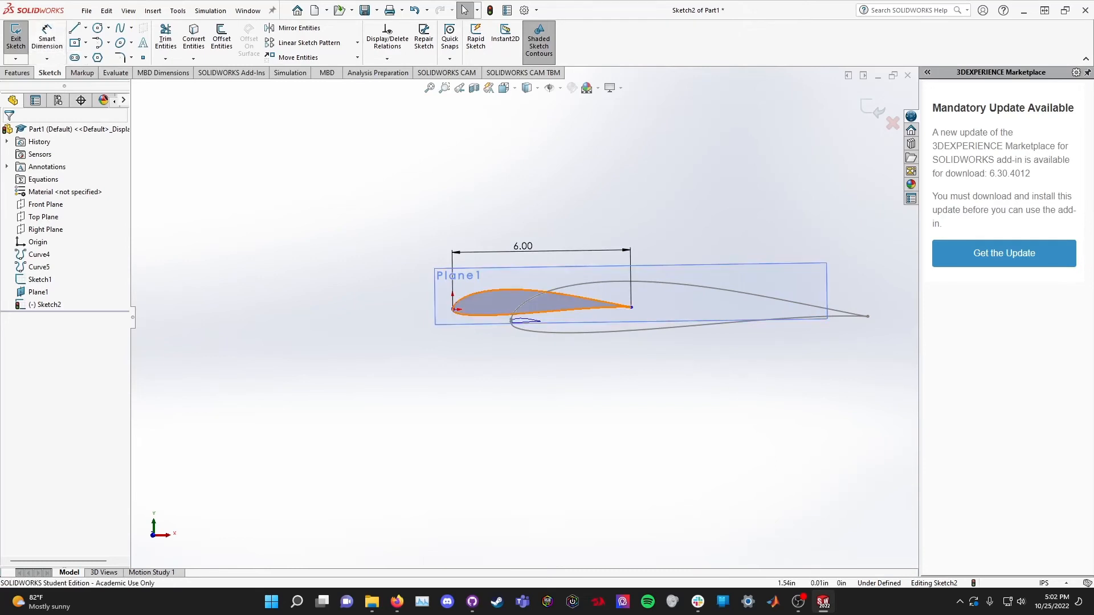
- Move the 6 in airfoil about 3.45 in aft of the origin and add a horizontal relation between its trailing-edge point and lower leading-edge endpoint
drag(498, 308, 600, 303)
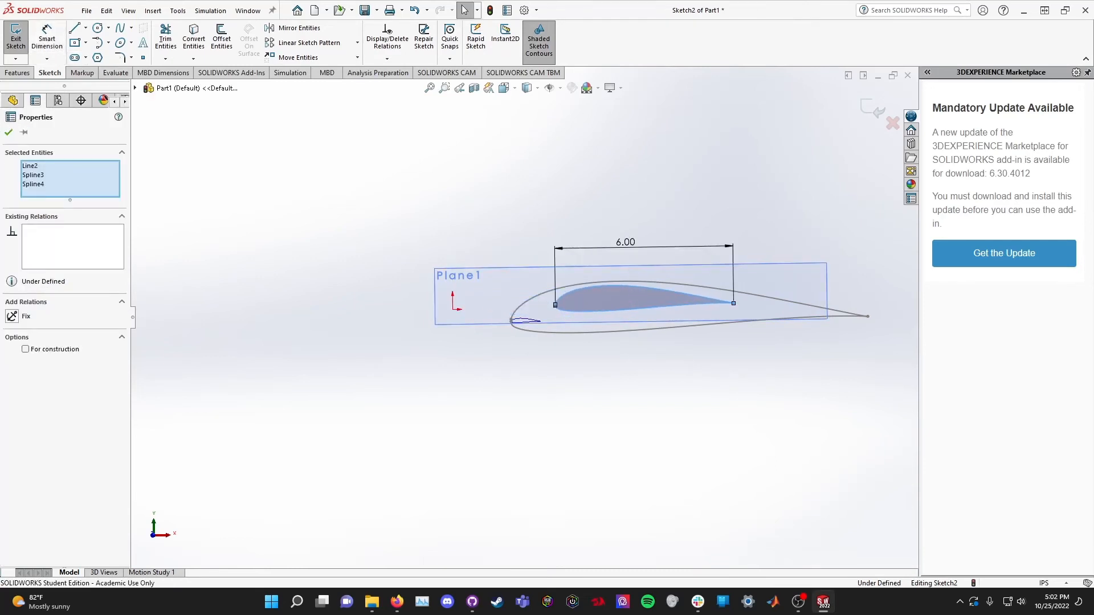
key(Escape)
scroll(774, 295, down, 5)
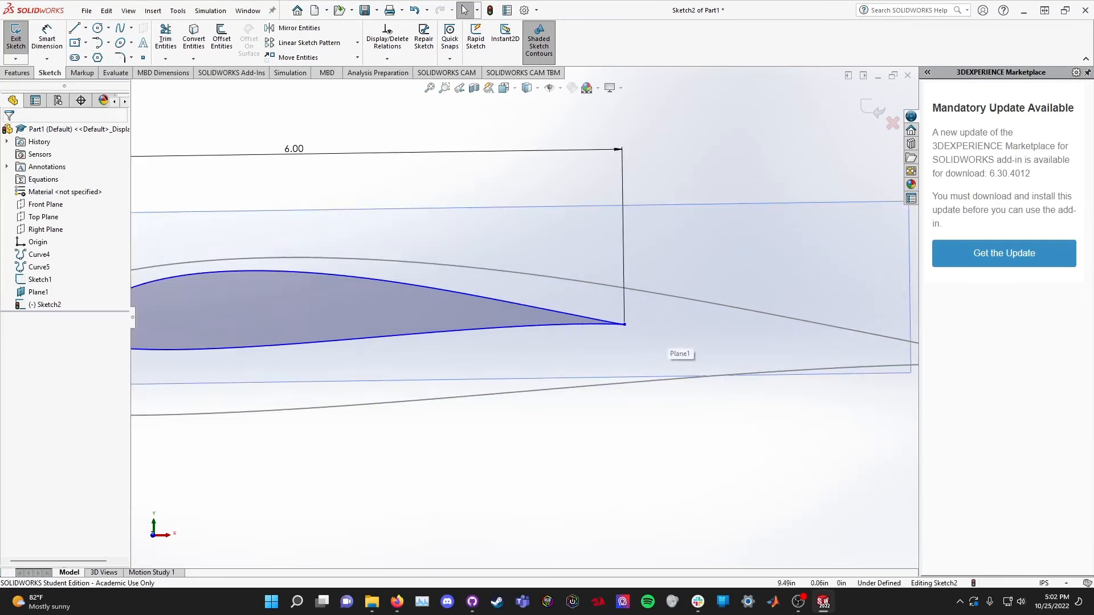
click(623, 324)
scroll(524, 318, up, 4)
scroll(270, 327, down, 3)
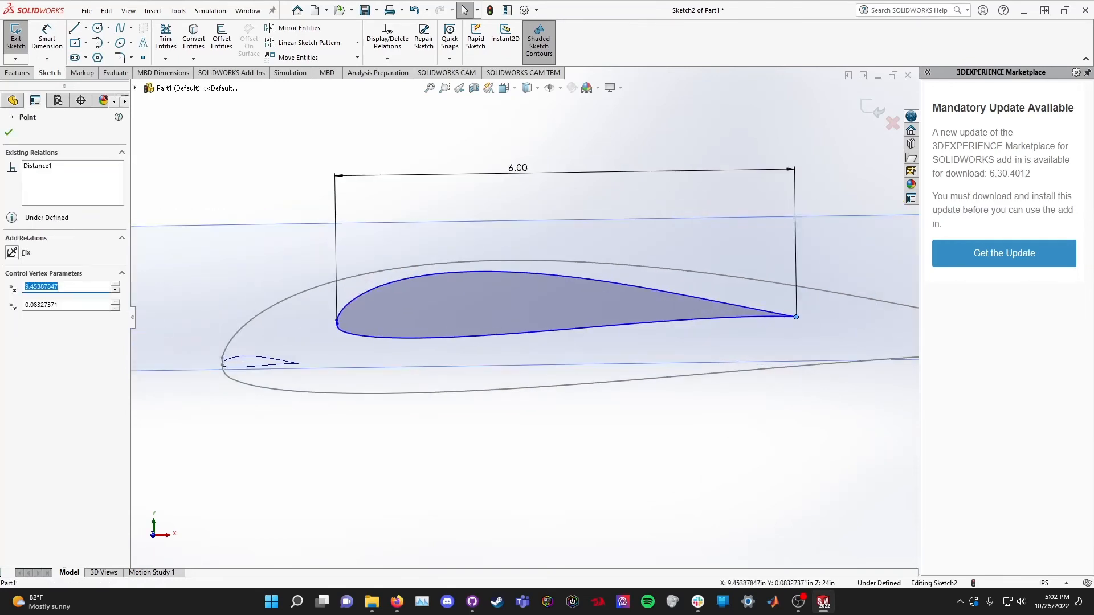
ctrl+click(337, 324)
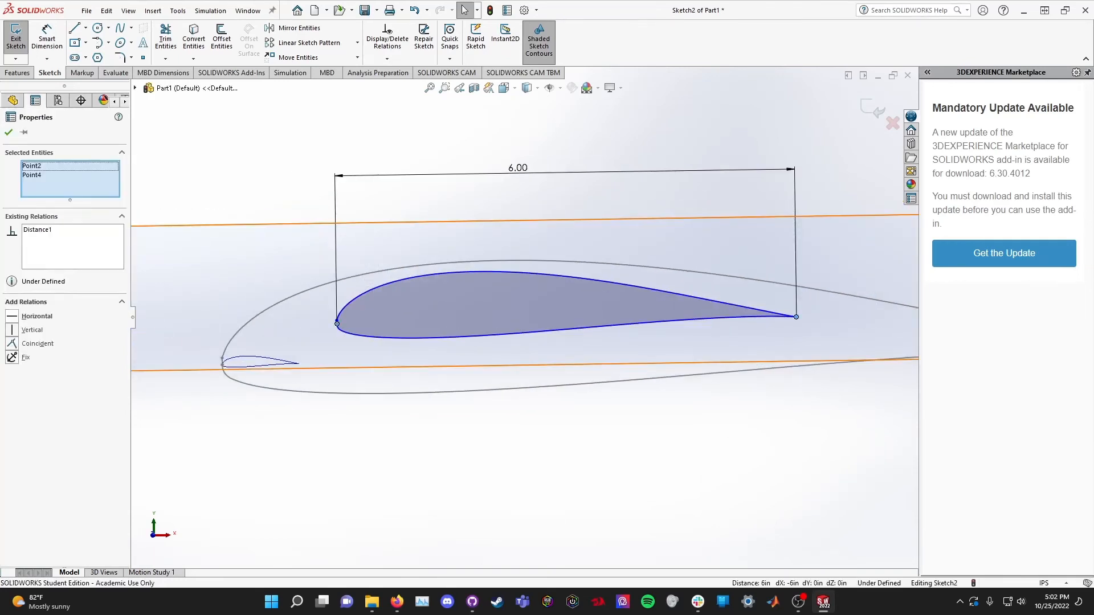
click(12, 316)
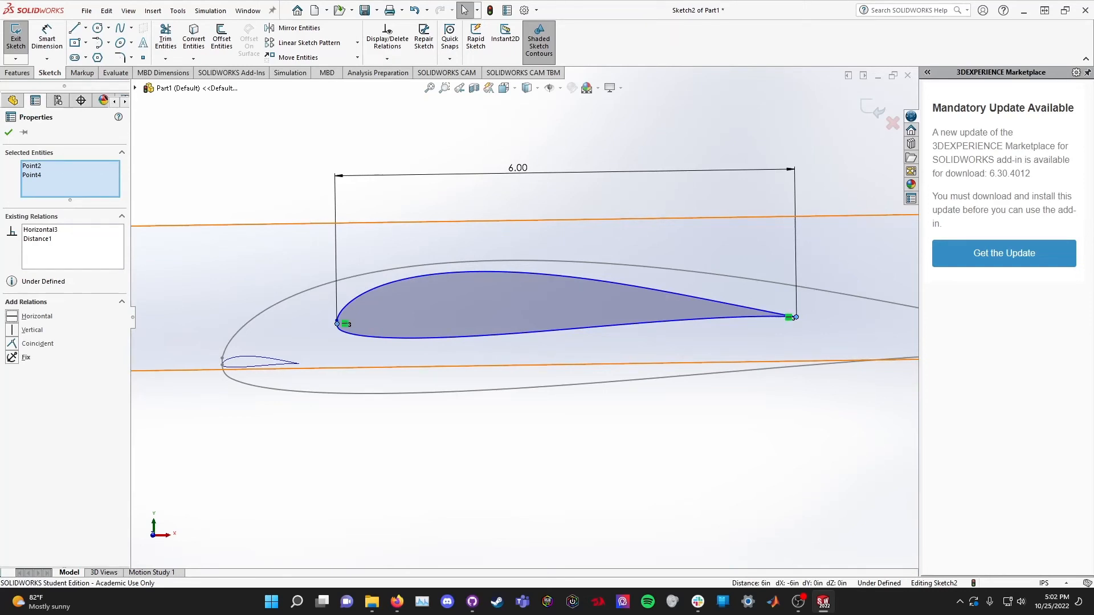
click(9, 132)
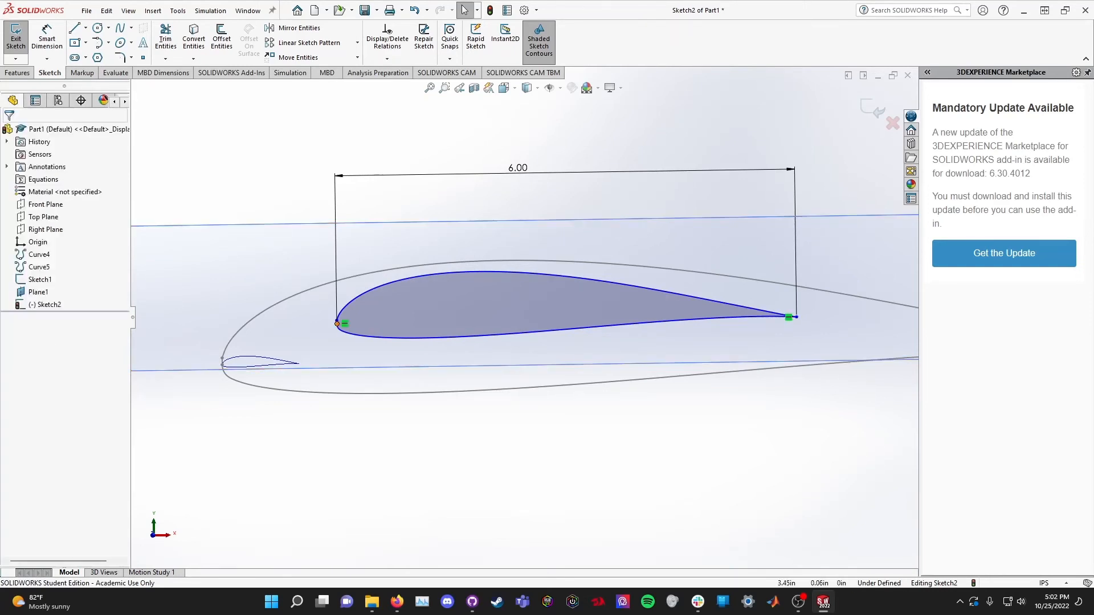
- Add a vertical relation between the two endpoints of the 6 in airfoil's short leading-edge line
scroll(295, 328, down, 6)
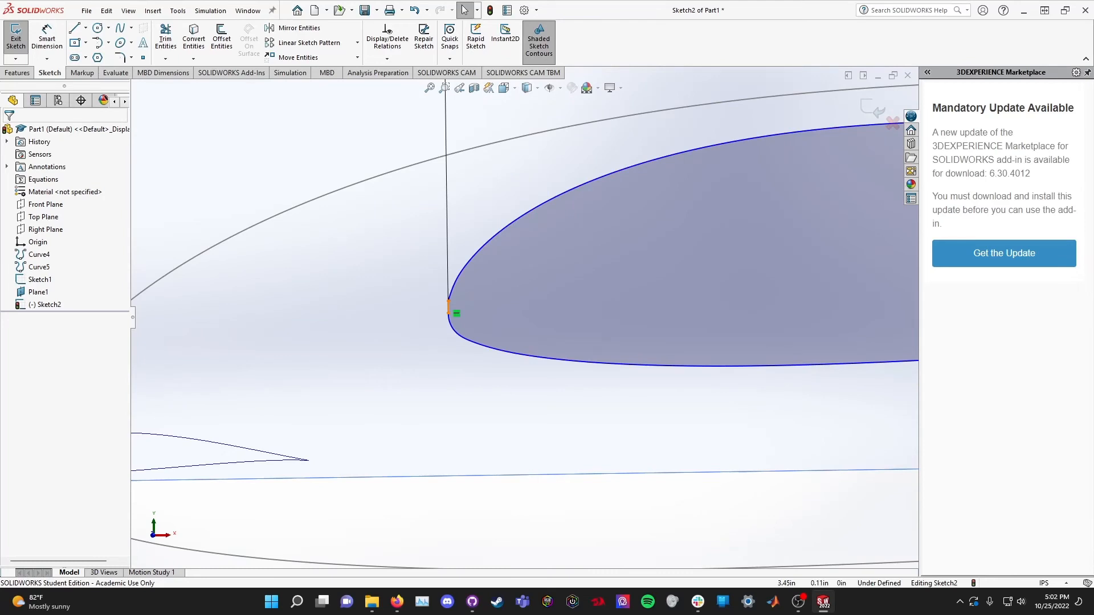
click(448, 306)
ctrl+click(449, 307)
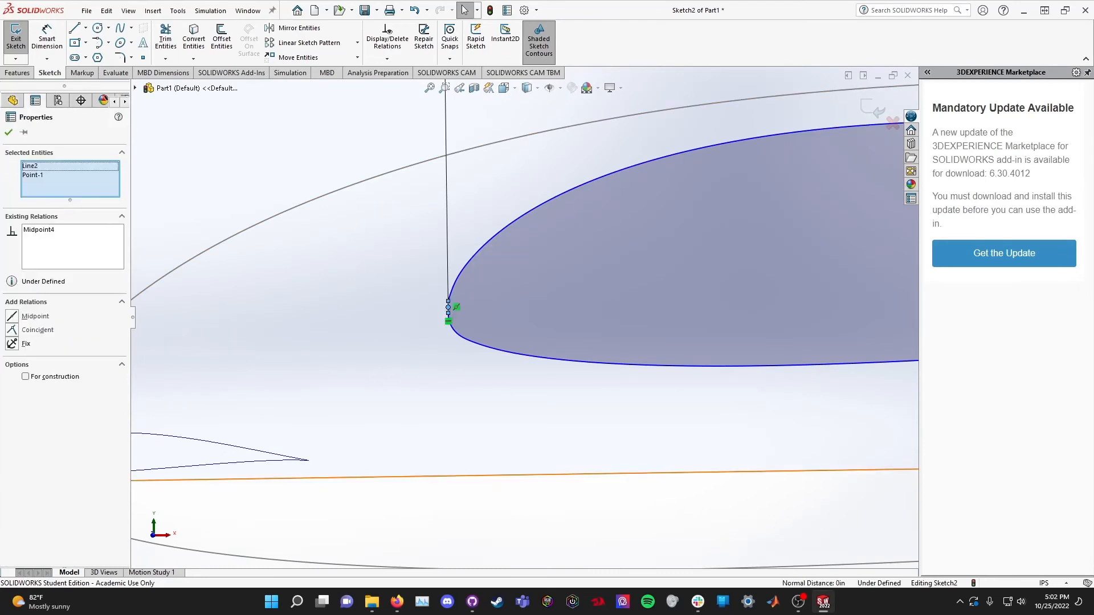
click(448, 476)
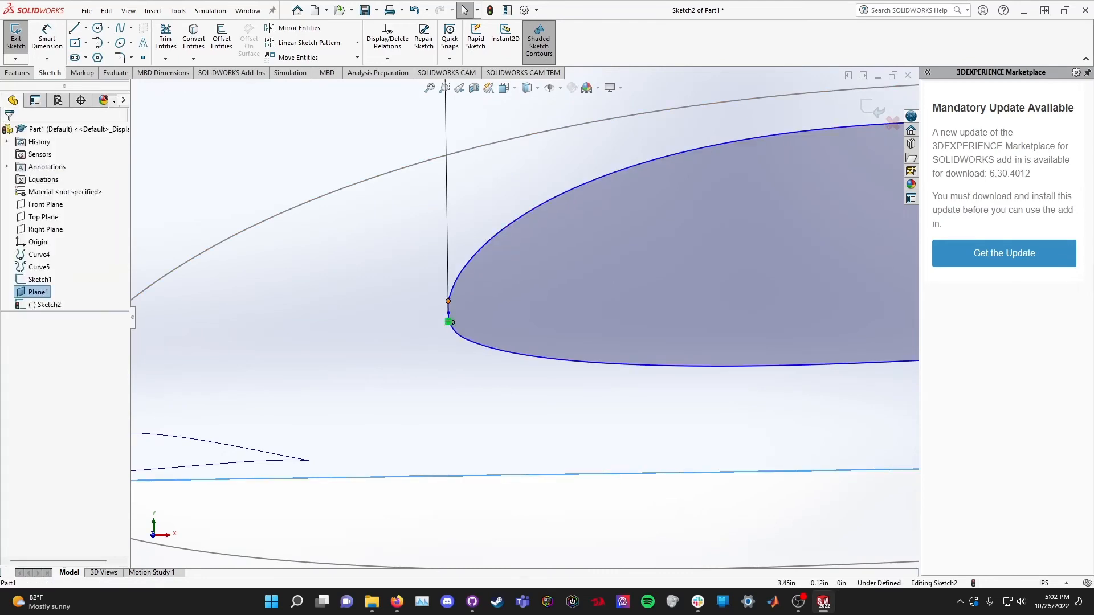
ctrl+click(448, 301)
ctrl+click(448, 313)
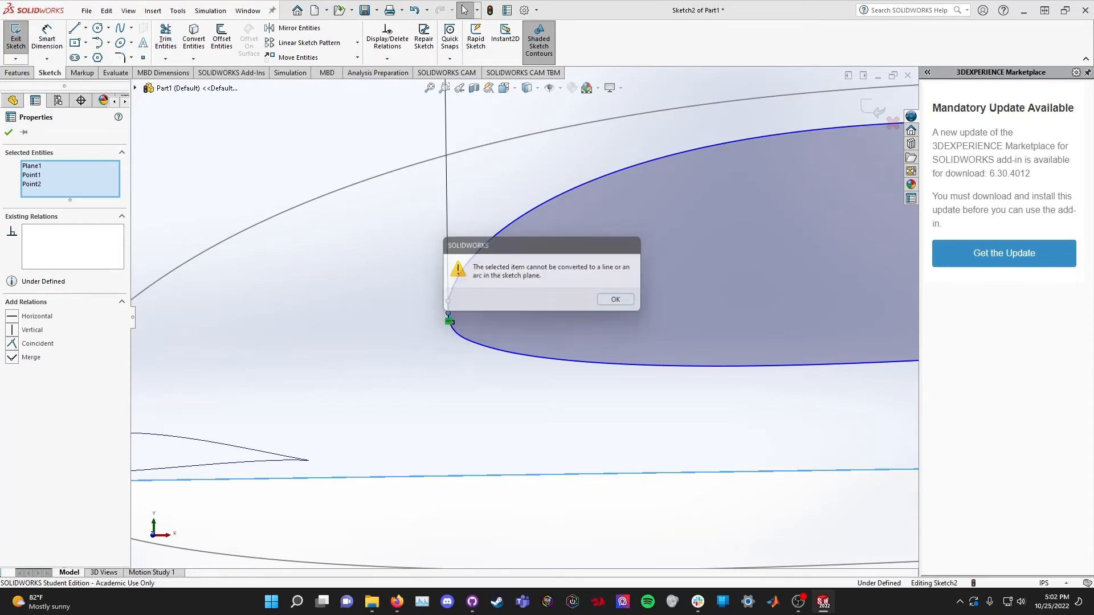
key(Return)
key(Delete)
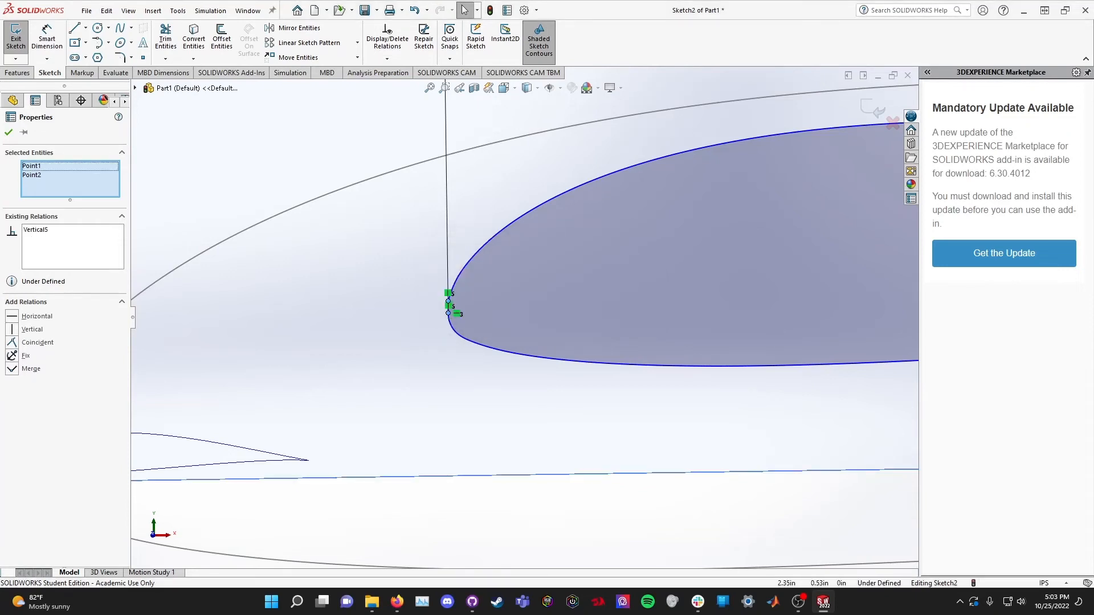
key(Escape)
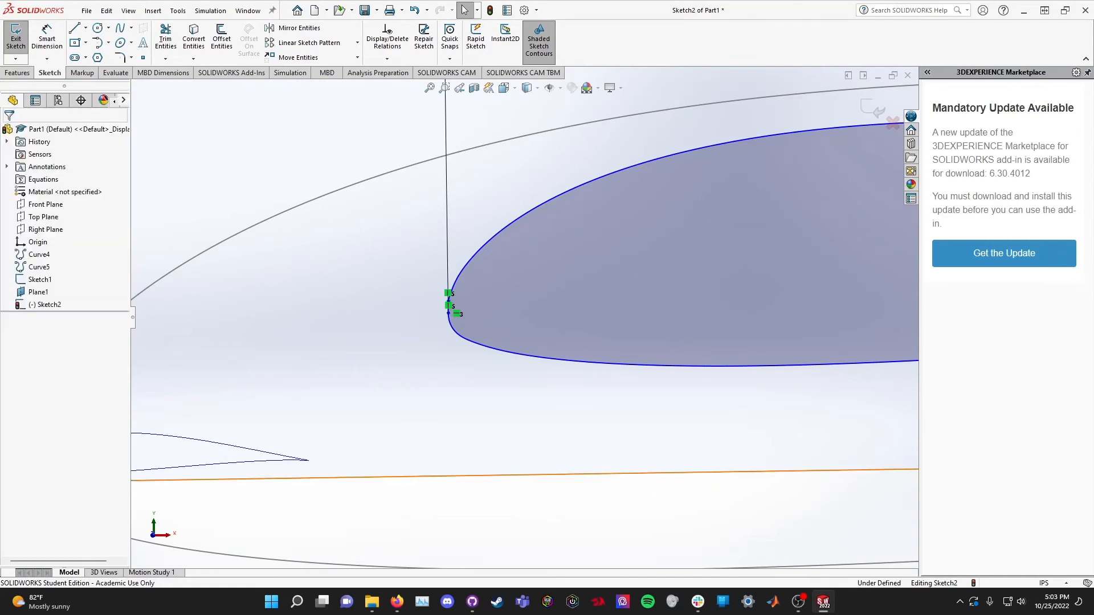
click(515, 475)
scroll(516, 478, up, 6)
key(Escape)
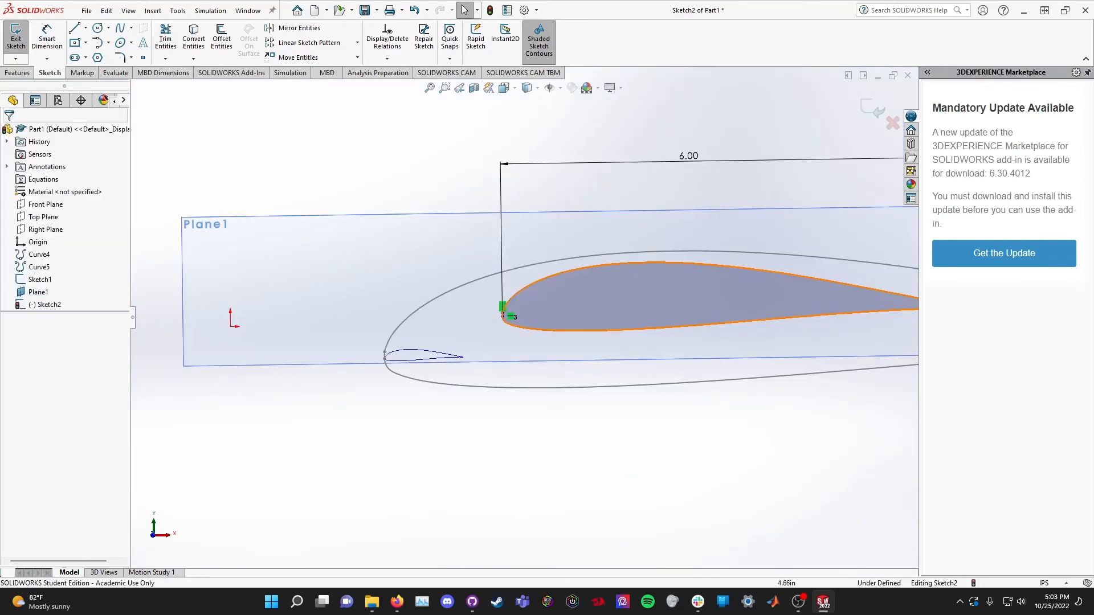
scroll(612, 312, up, 1)
scroll(612, 311, down, 8)
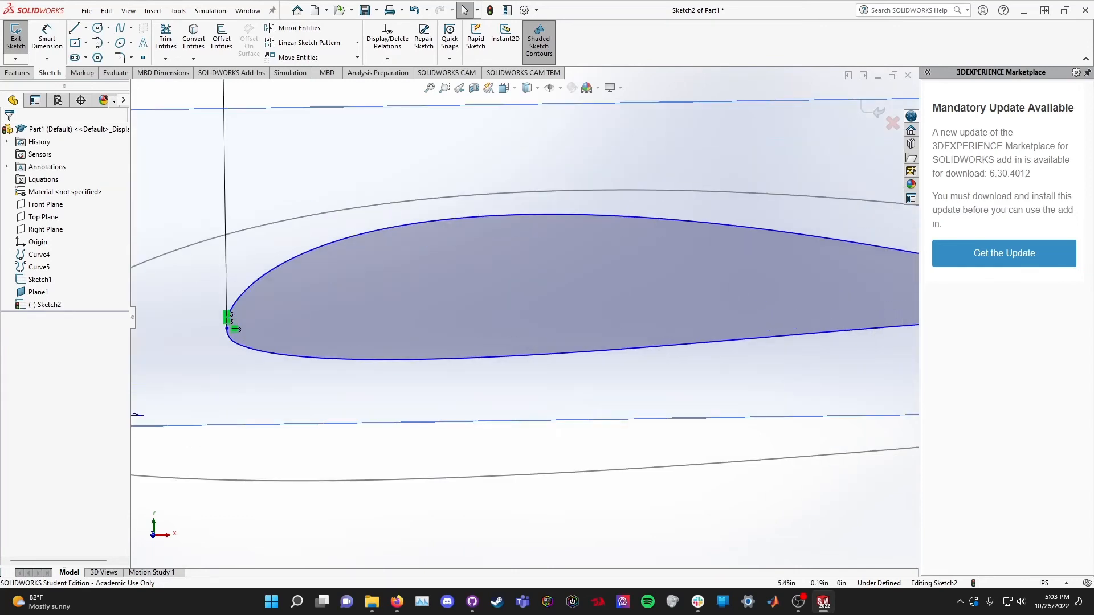
scroll(599, 310, up, 5)
scroll(357, 332, down, 7)
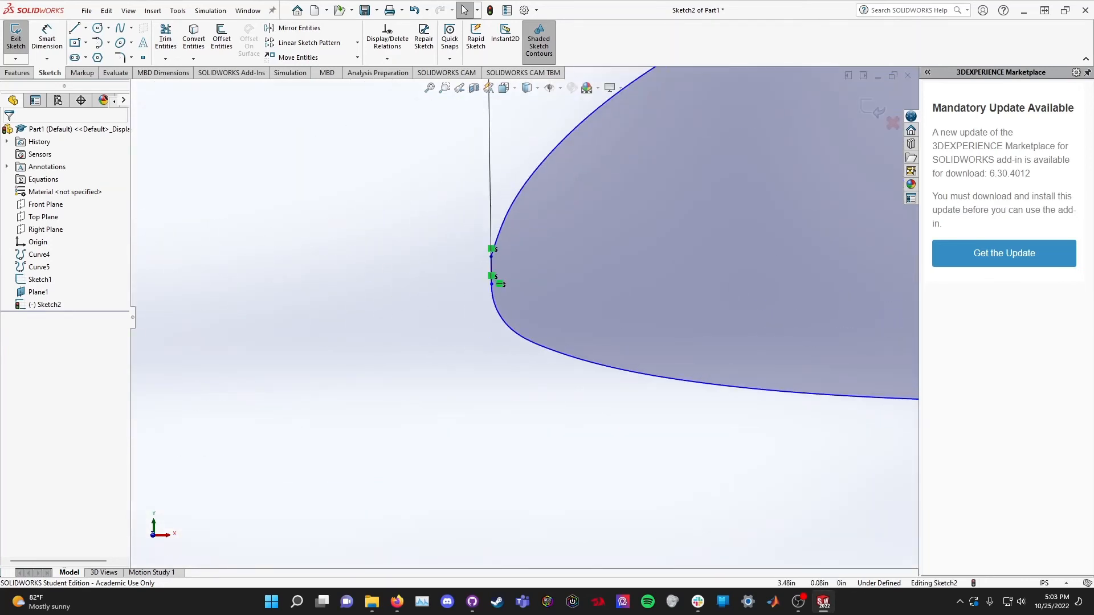
- Dimension the length of the 6 in airfoil's short leading-edge line and accept the value as drawn
click(47, 36)
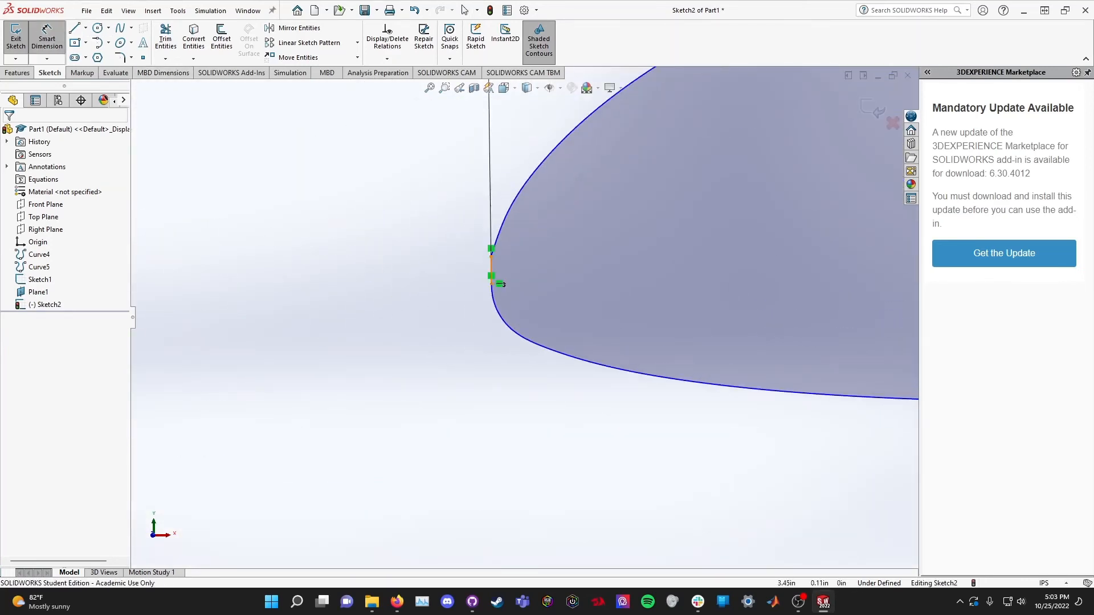
click(491, 270)
click(415, 270)
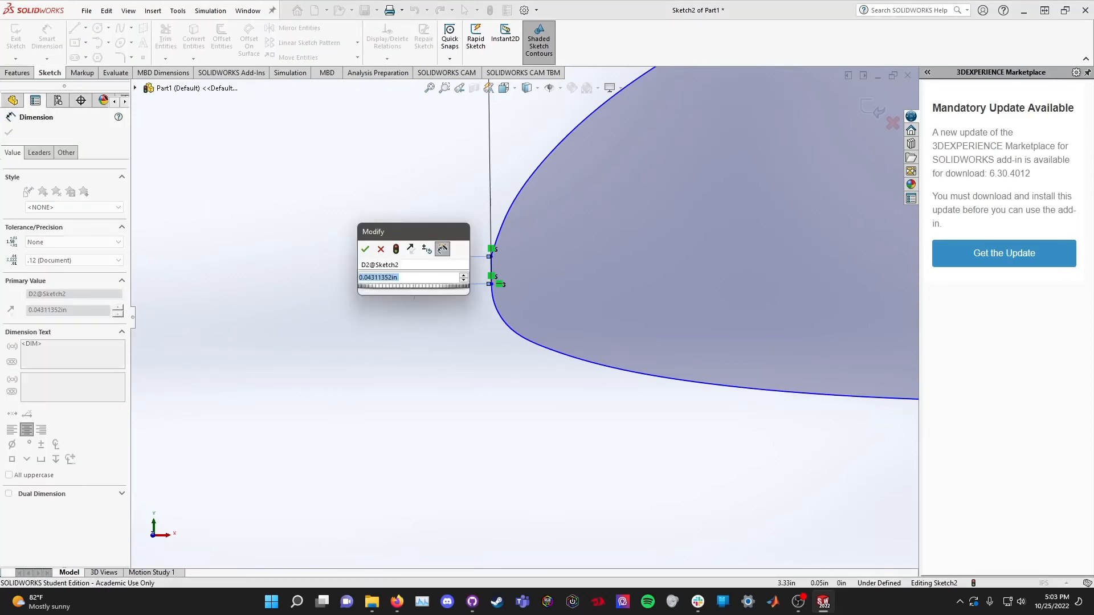
key(Return)
scroll(524, 319, up, 5)
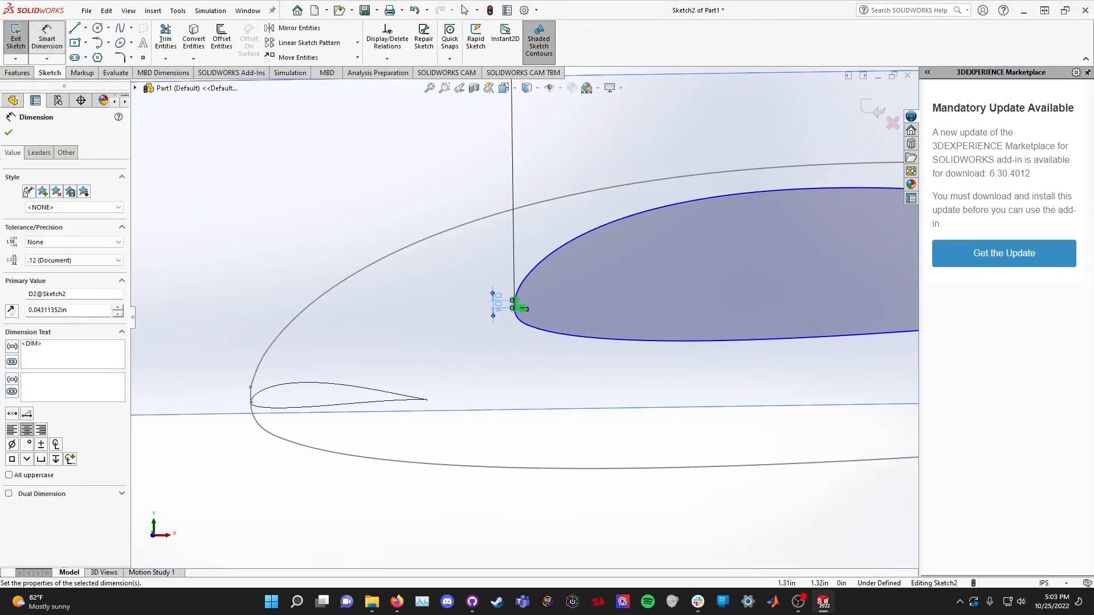
key(Escape)
scroll(515, 308, up, 3)
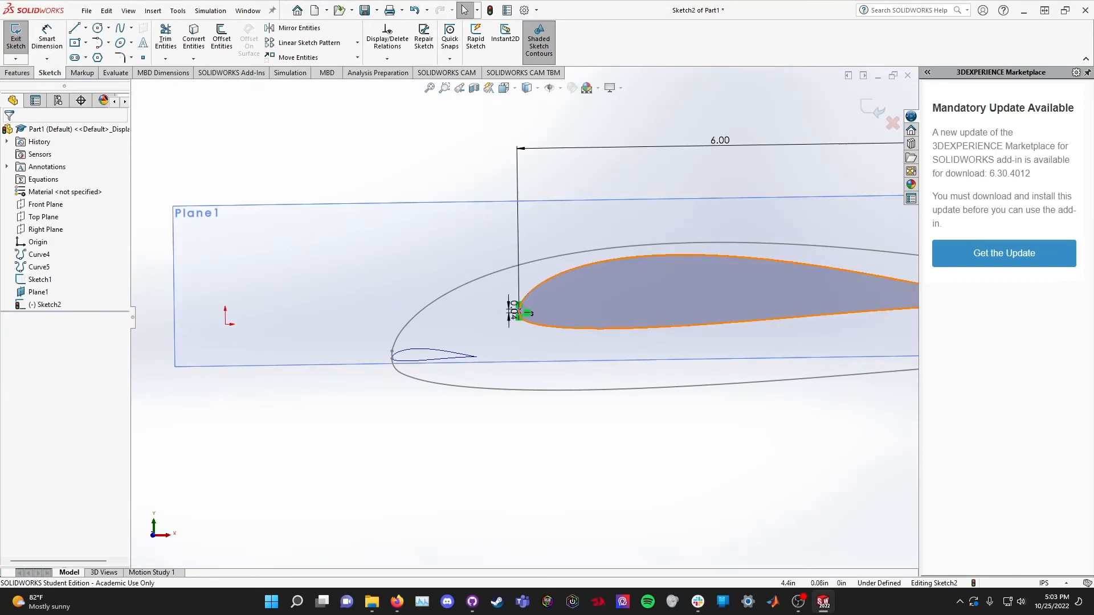
- Move the whole 6 in airfoil to about 2.37 in aft of and 0.33 in above the origin
drag(516, 311, 428, 291)
scroll(424, 291, down, 6)
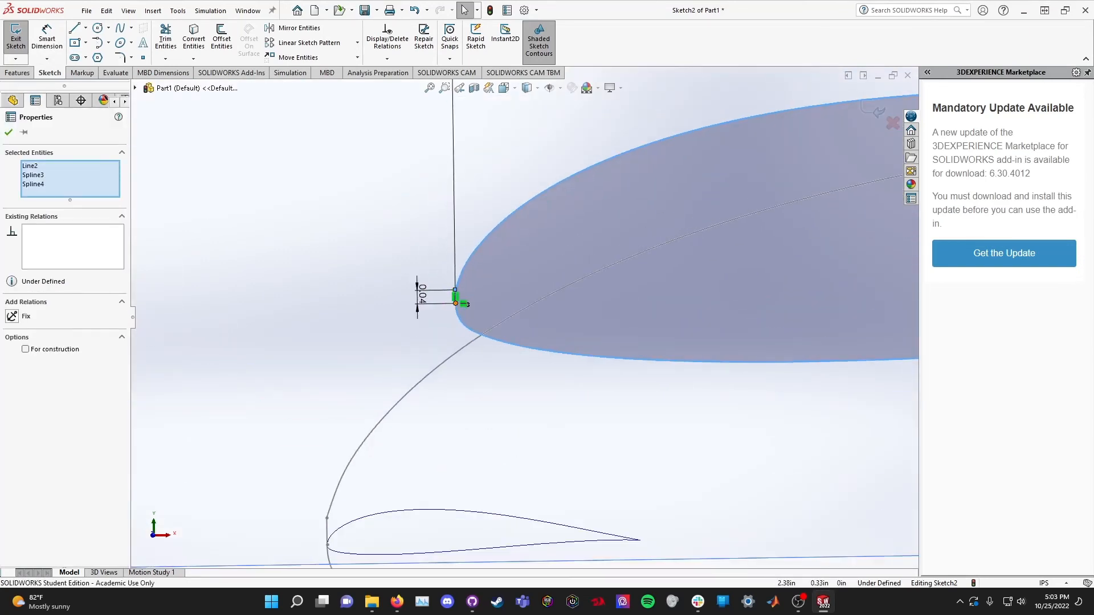
scroll(522, 318, up, 4)
key(Escape)
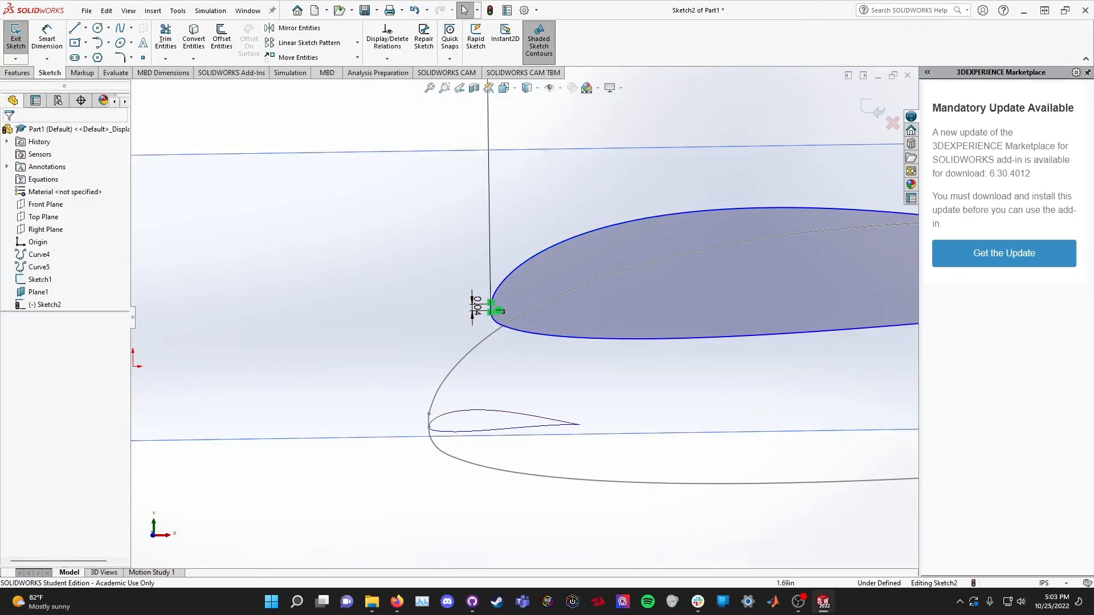
scroll(483, 299, down, 3)
click(499, 331)
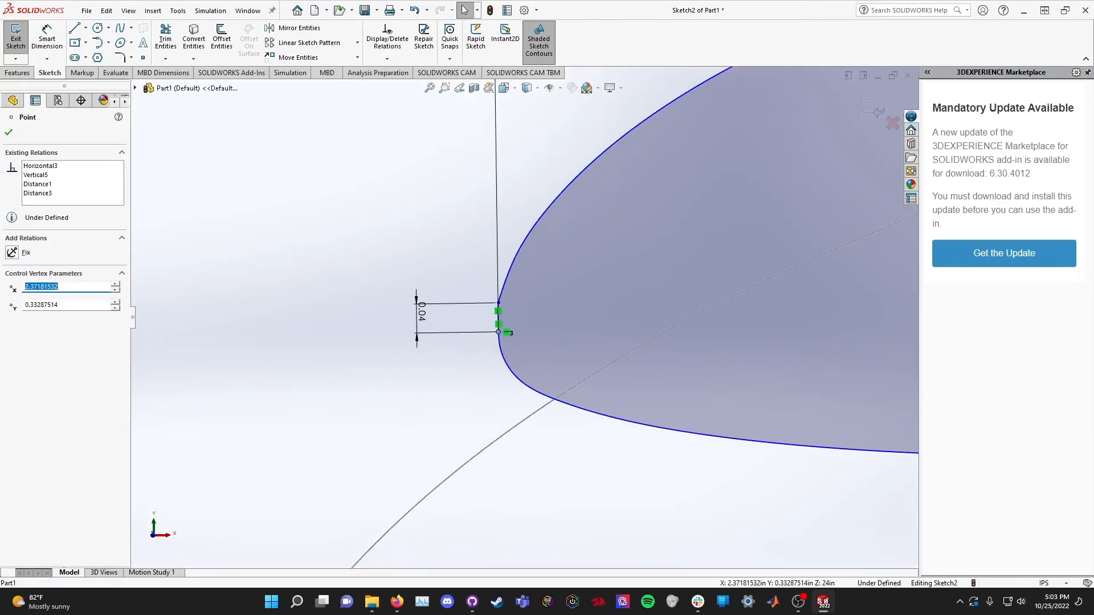
scroll(500, 330, up, 3)
scroll(520, 318, up, 2)
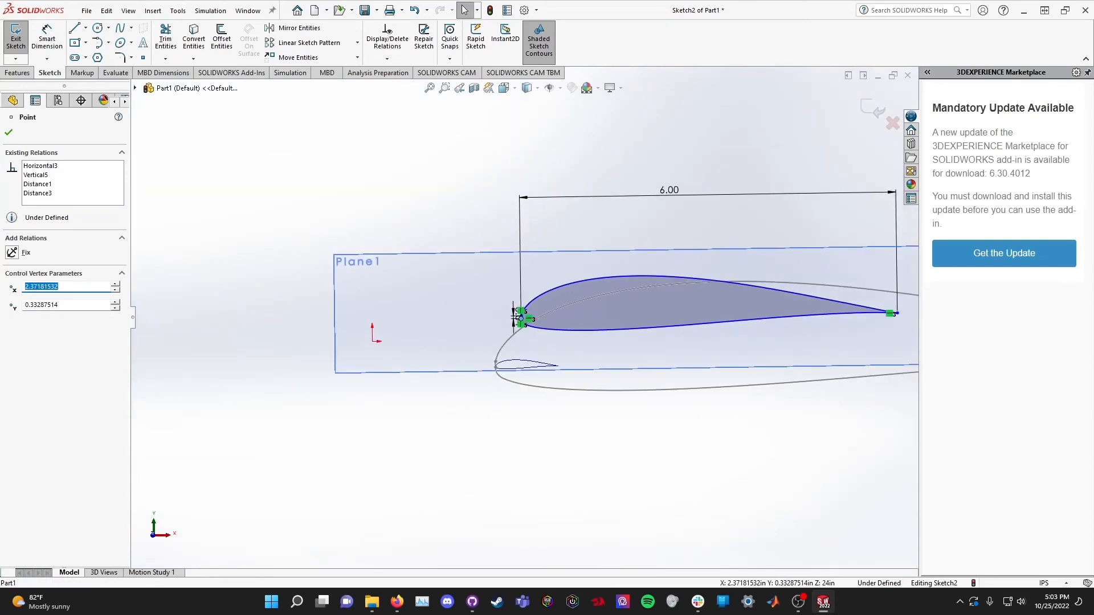
click(369, 339)
mouse_move(368, 338)
middle_down()
mouse_move(373, 353)
mouse_move(366, 334)
middle_up()
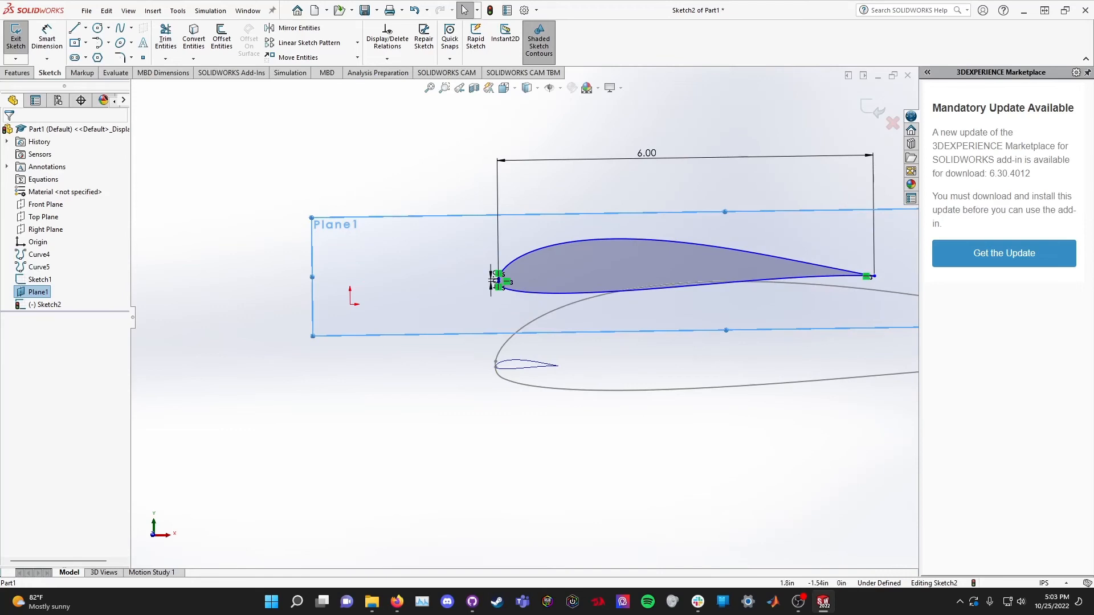
key(Escape)
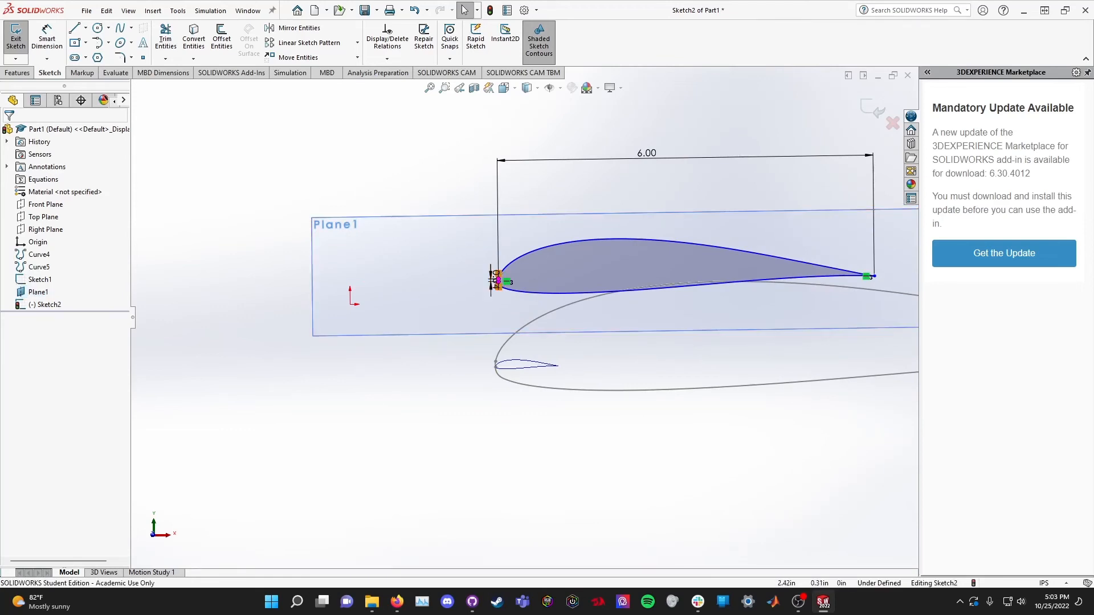
- Add a horizontal relation between the 6 in airfoil's lower leading-edge endpoint and the origin, and slide the airfoil to about 3.90 in aft
scroll(494, 281, down, 5)
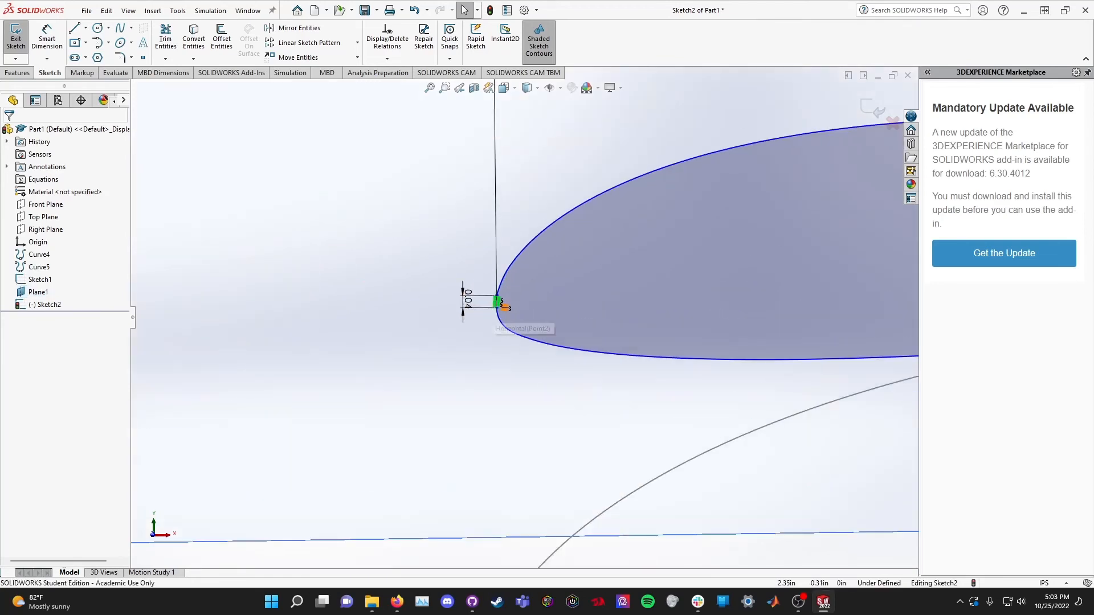
click(497, 308)
scroll(498, 307, up, 5)
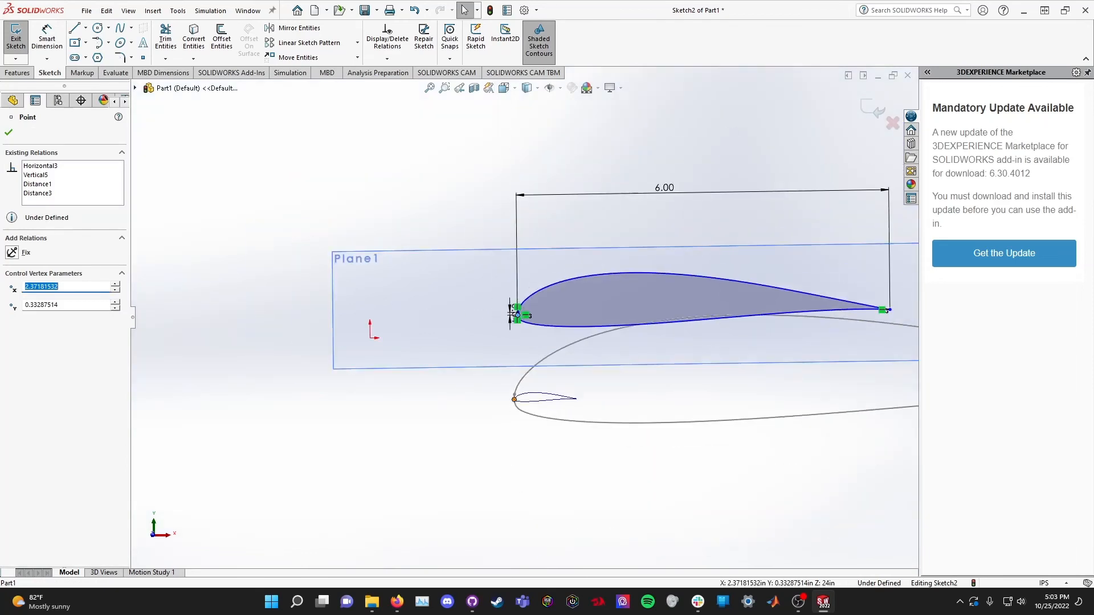
ctrl+click(513, 399)
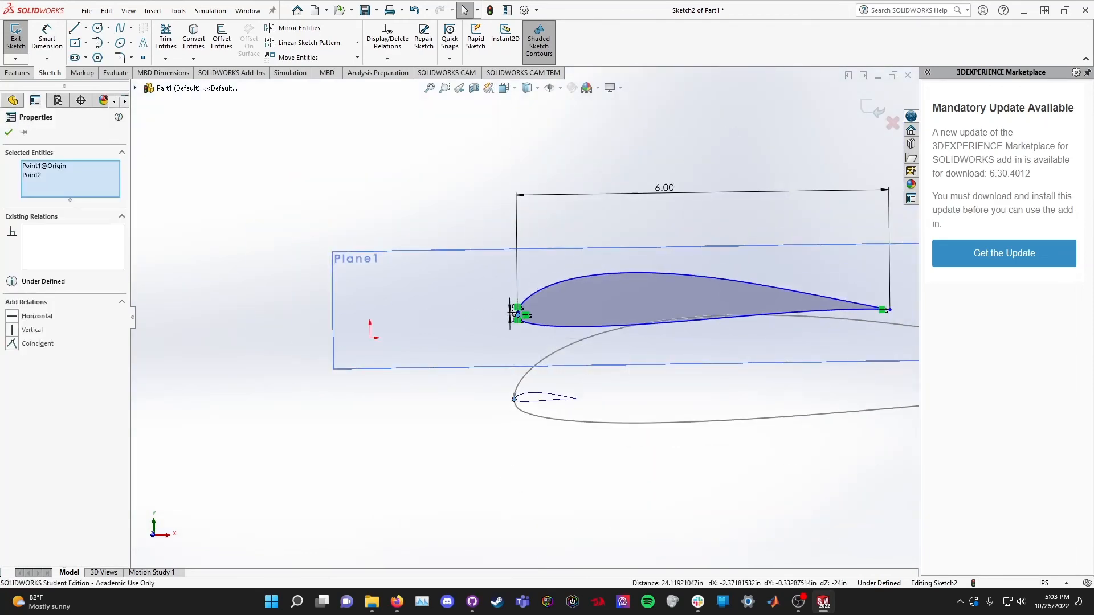
click(11, 316)
mouse_move(533, 377)
middle_down()
mouse_move(535, 401)
mouse_move(527, 378)
middle_up()
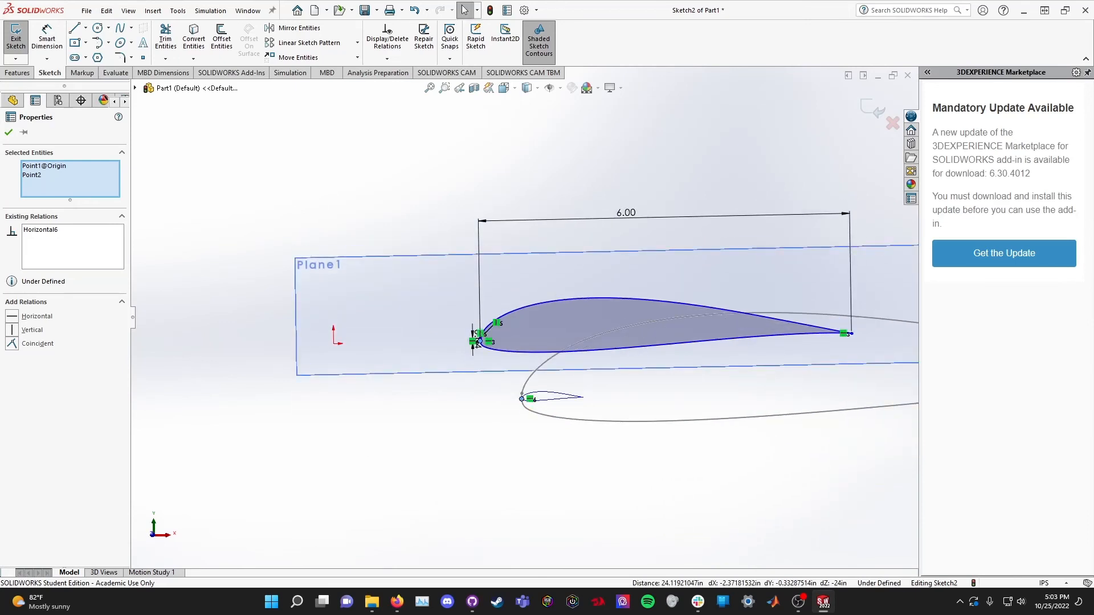
key(Escape)
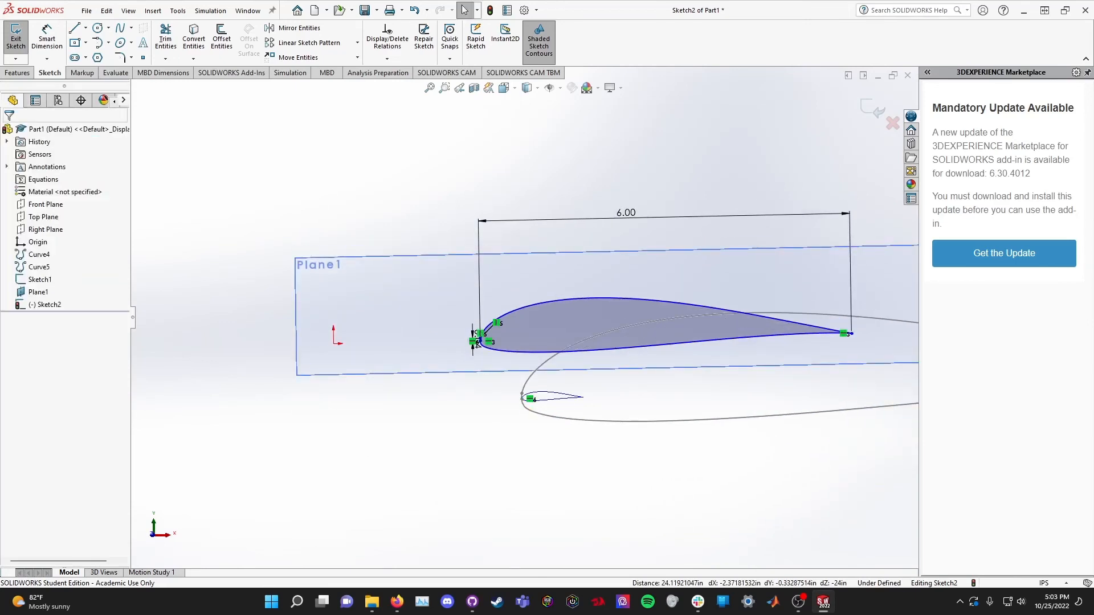
mouse_move(476, 344)
mouse_down()
mouse_move(590, 337)
mouse_move(477, 337)
mouse_move(573, 339)
mouse_up()
key(Escape)
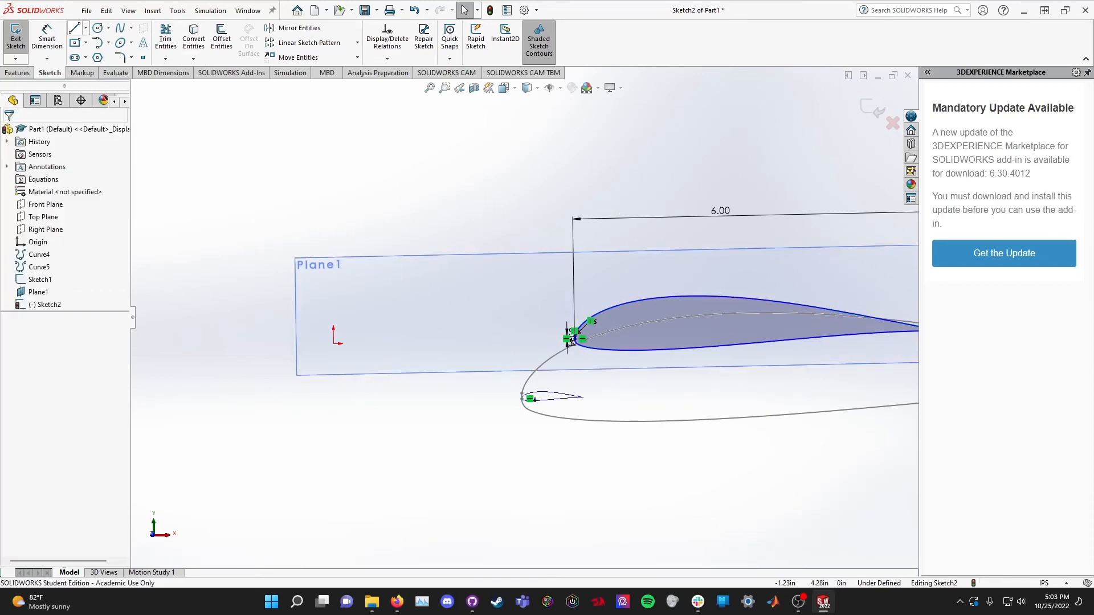
- Dimension the horizontal distance from the origin to the airfoil's lower leading-edge endpoint, set it to 6 in, and exit the sketch
click(47, 38)
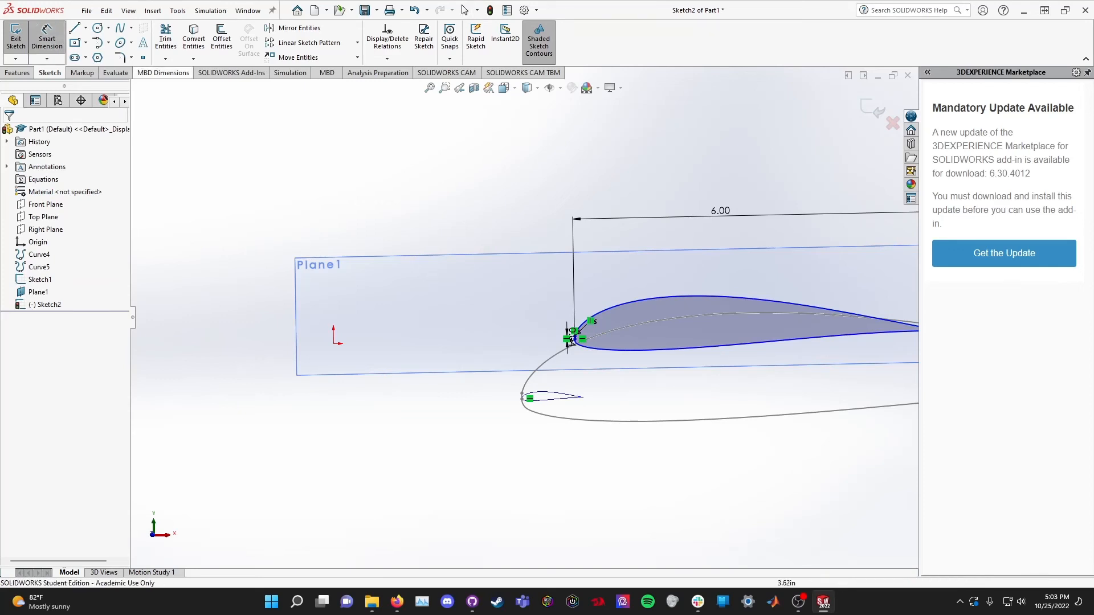
scroll(572, 339, up, 5)
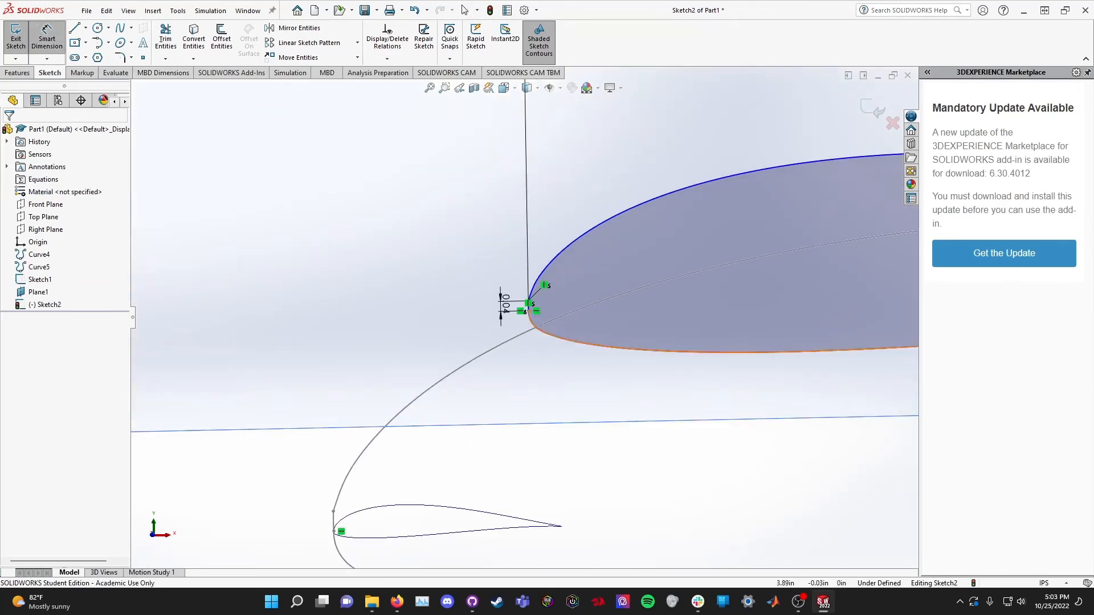
click(528, 310)
scroll(528, 311, down, 5)
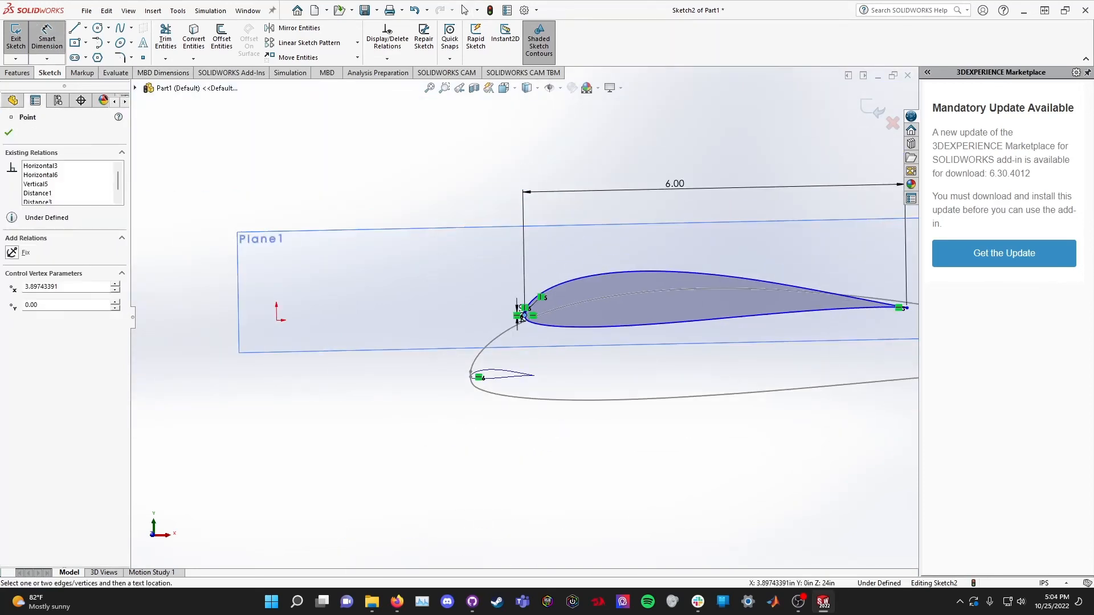
click(276, 312)
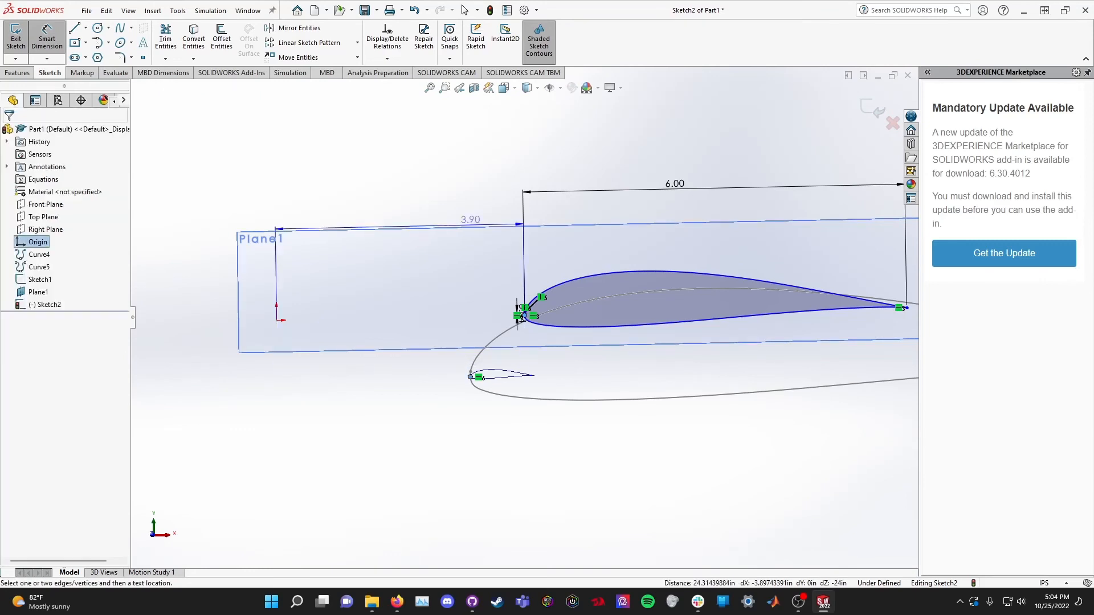
click(410, 122)
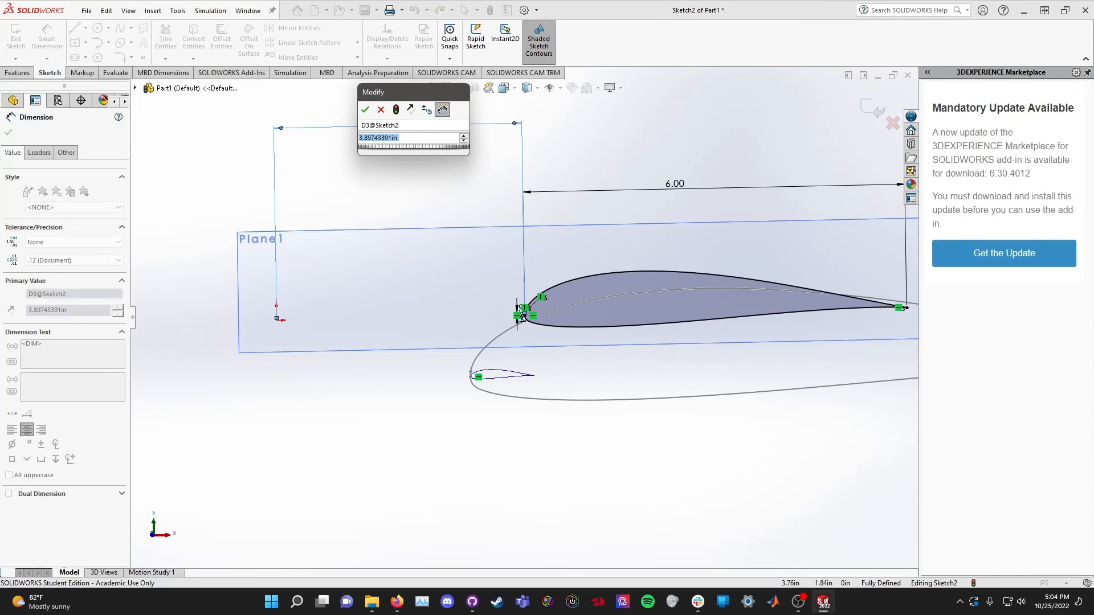
scroll(521, 350, down, 3)
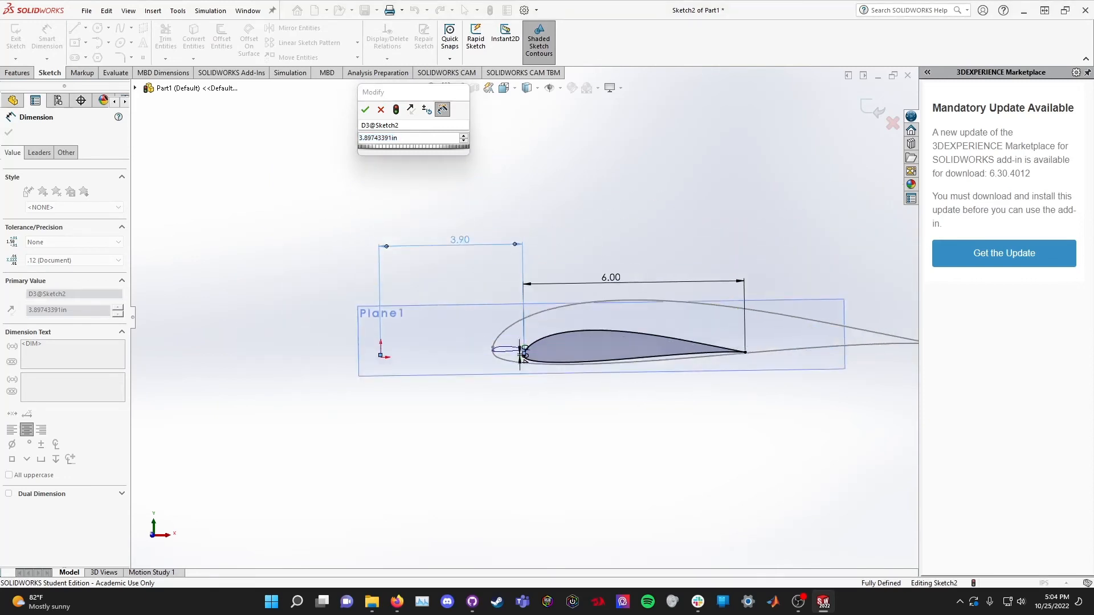
middle_drag(521, 353, 497, 450)
key(z)
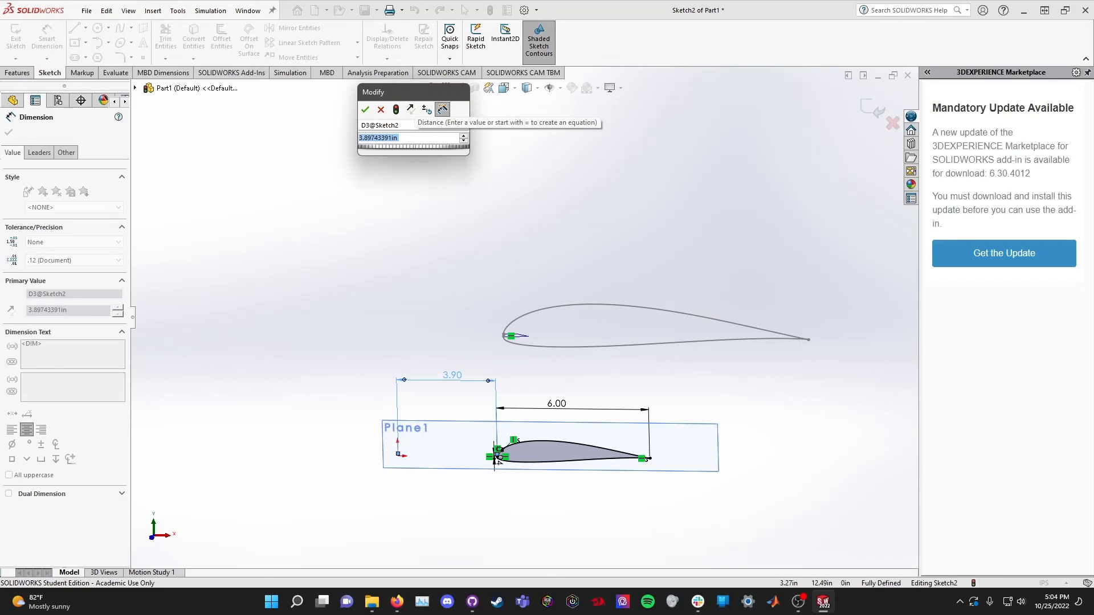
text(69)
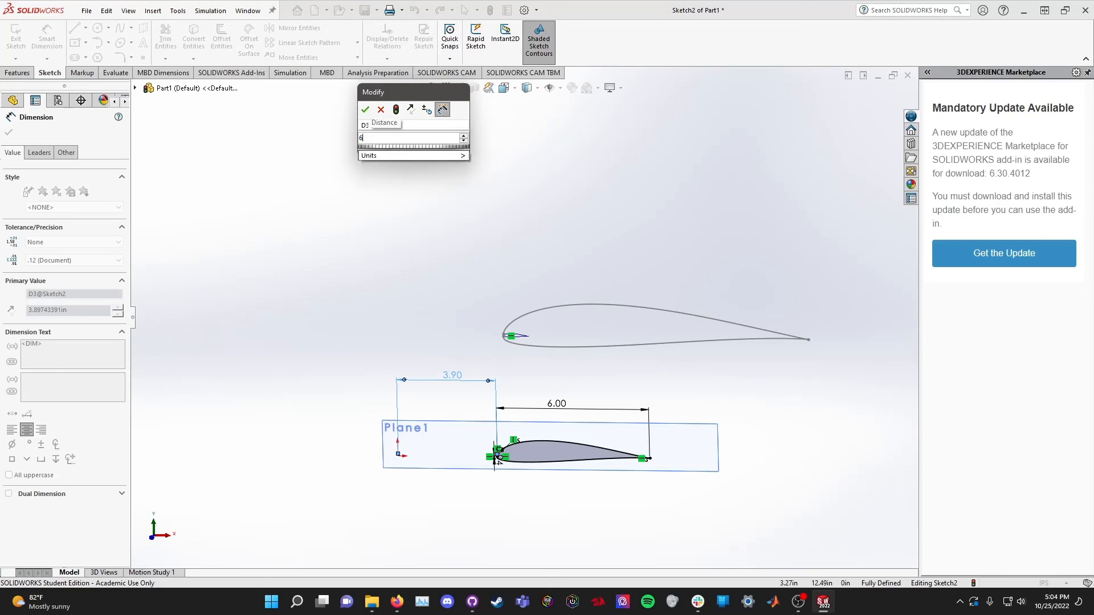
key(BackSpace)
key(Return)
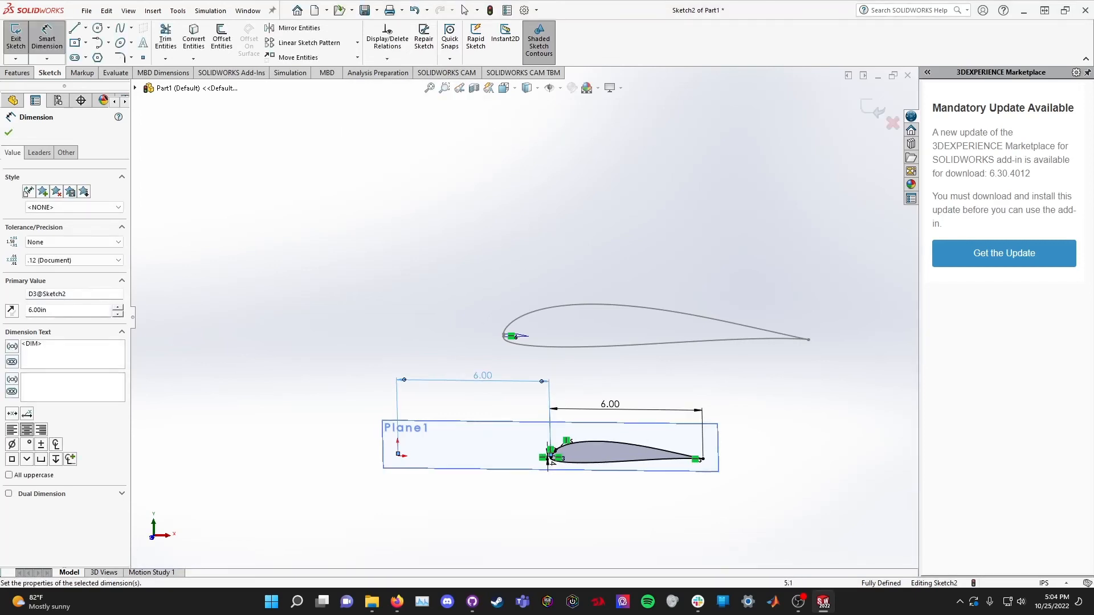
key(Escape)
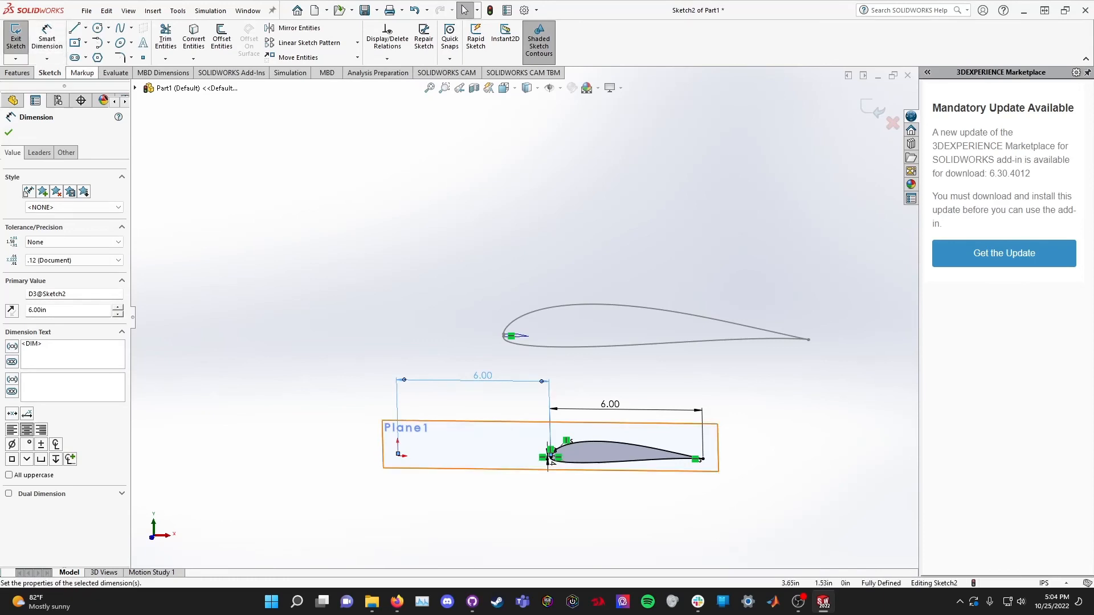
click(15, 38)
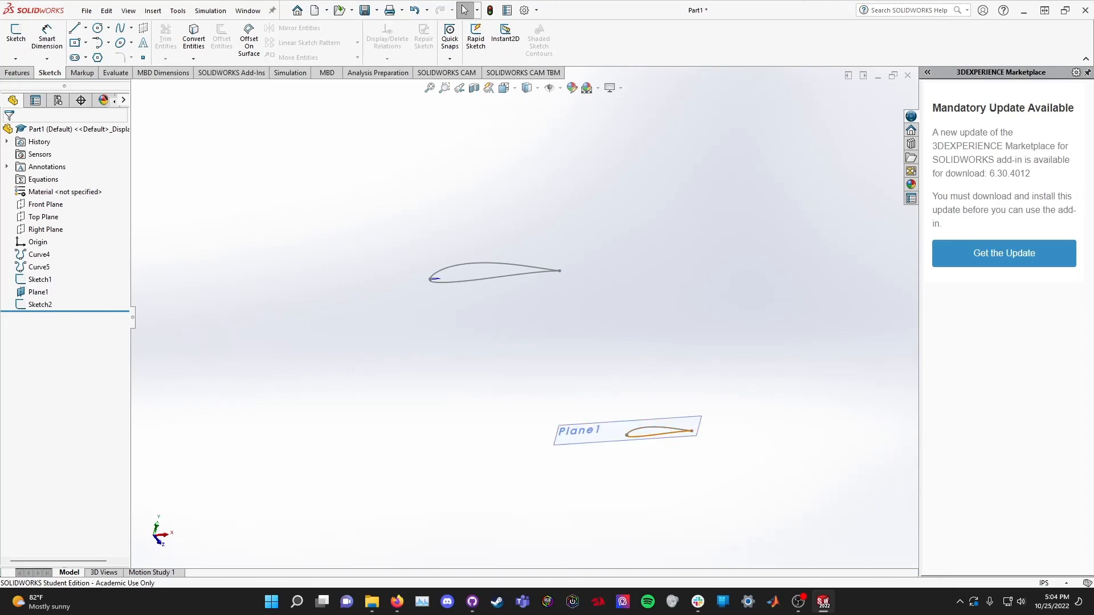
- Hide Plane1 and the imported curves Curve4 and Curve5
right_click(38, 291)
click(55, 278)
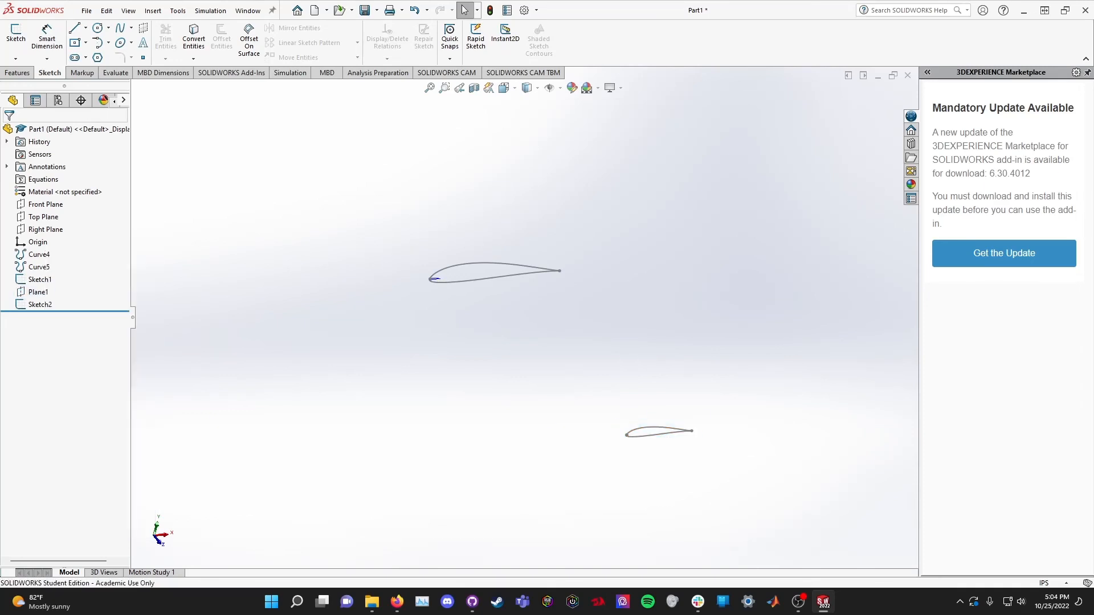
right_click(39, 255)
click(52, 242)
right_click(39, 267)
click(50, 251)
middle_drag(524, 319, 497, 317)
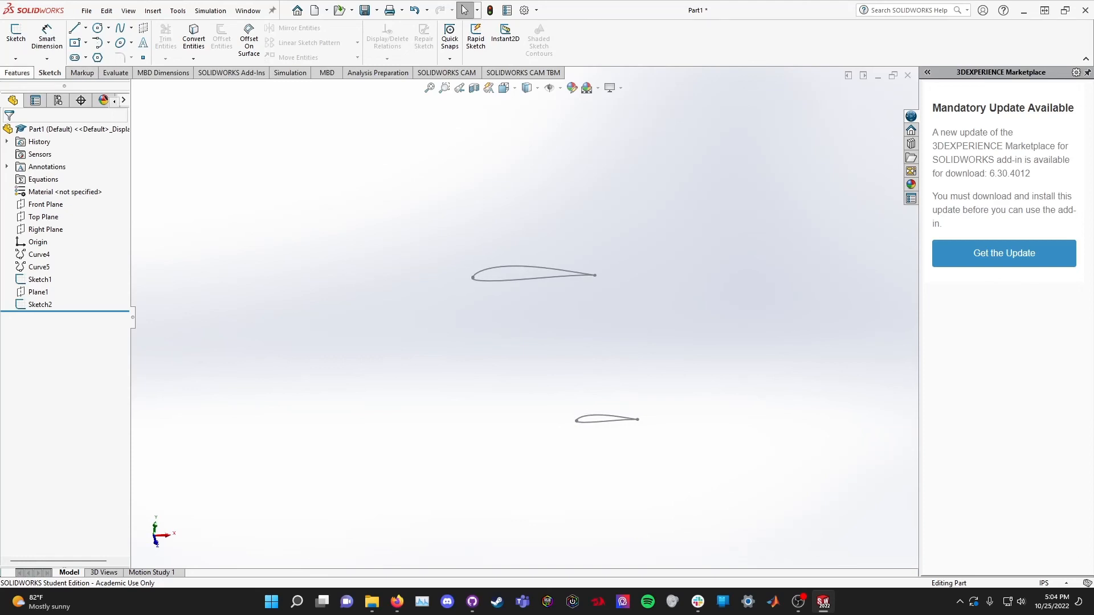
- Loft a solid wing from the 12 in airfoil sketch to the 6 in airfoil sketch, connecting the profiles at their leading edges
click(17, 72)
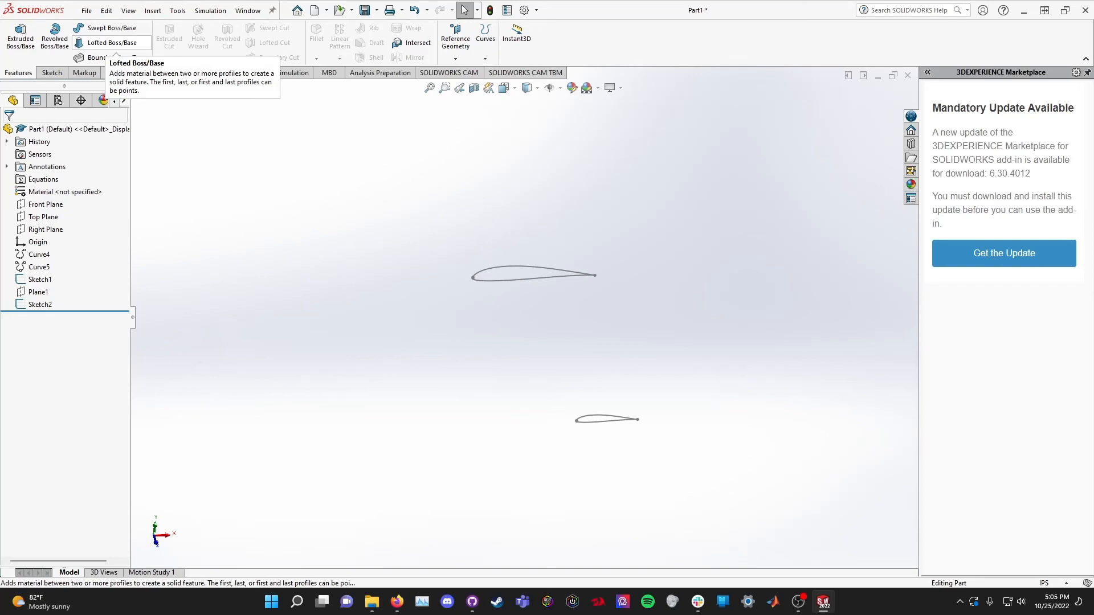
click(112, 43)
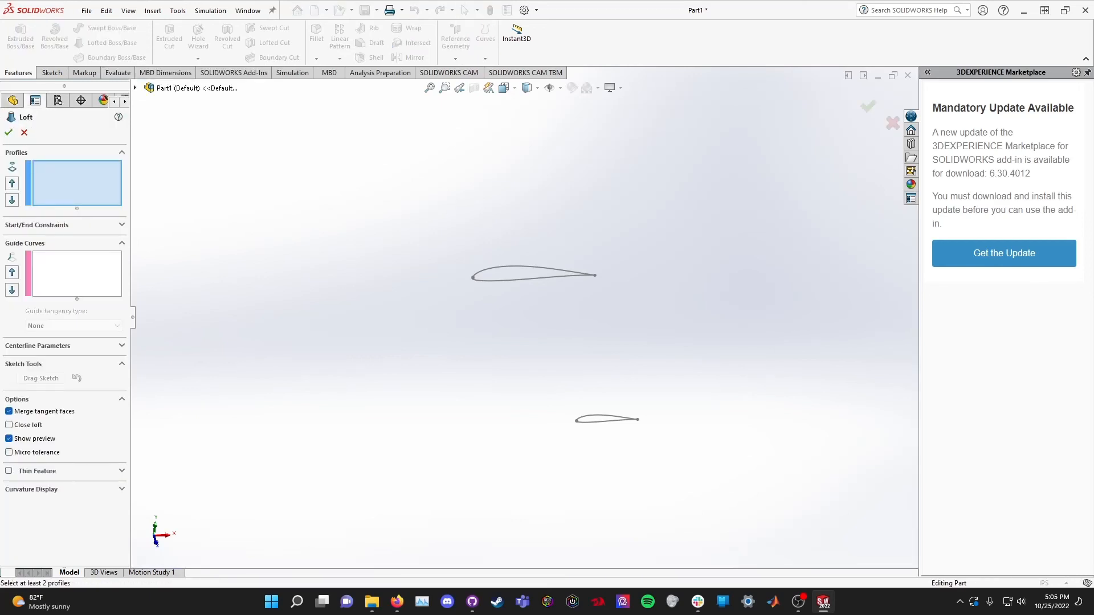
click(473, 278)
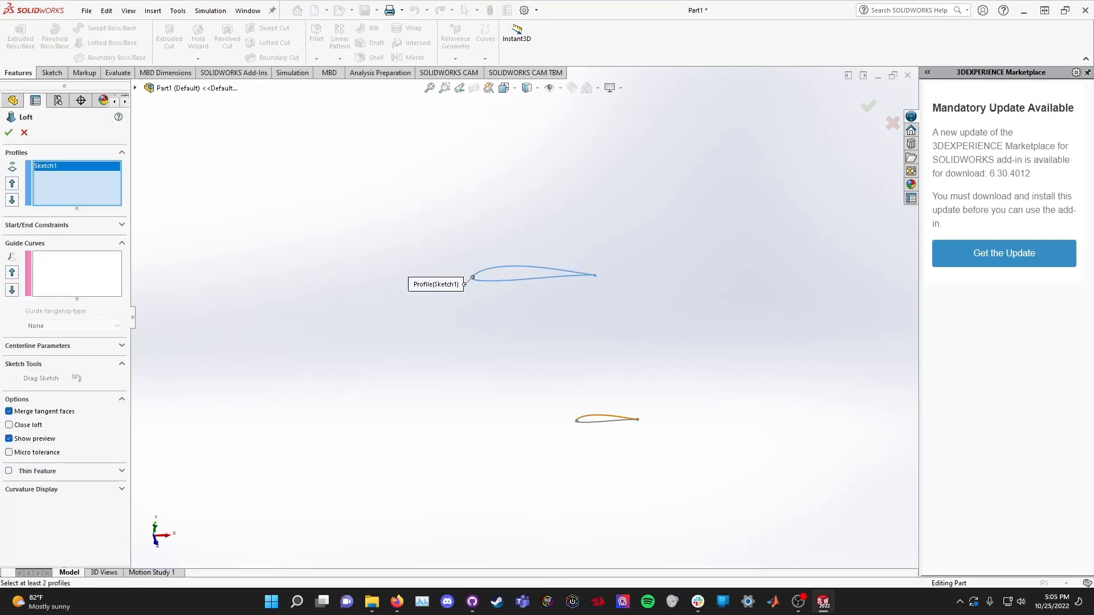
click(636, 419)
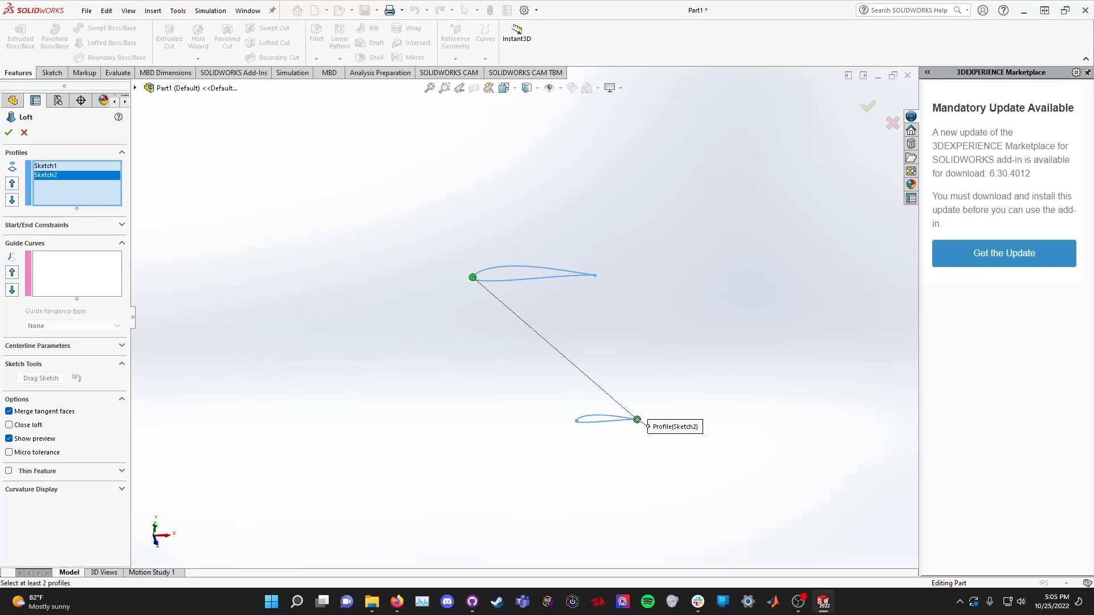
click(605, 417)
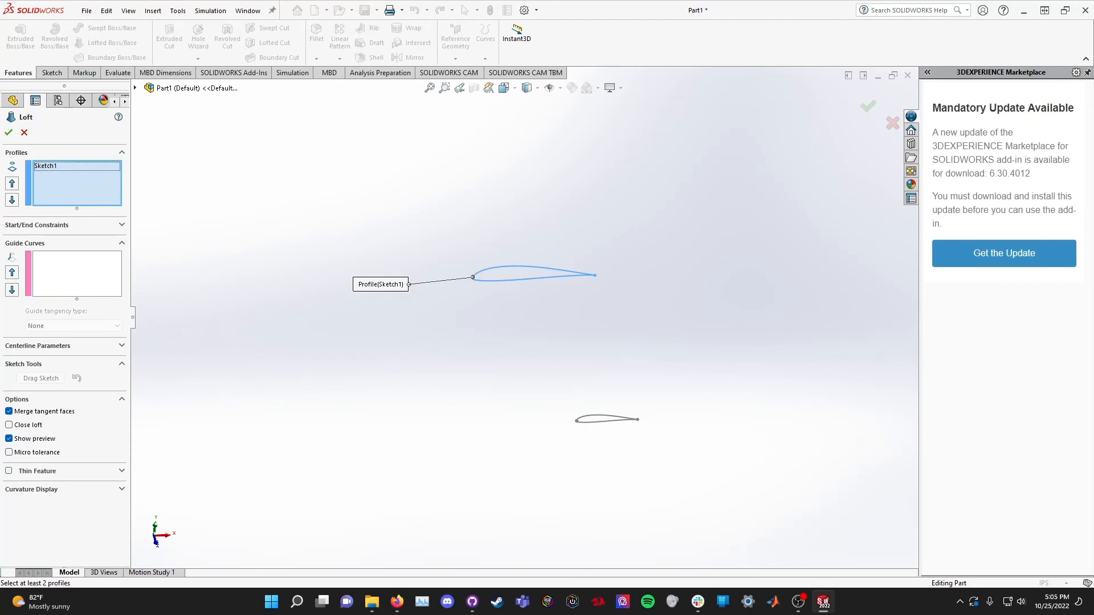
click(598, 416)
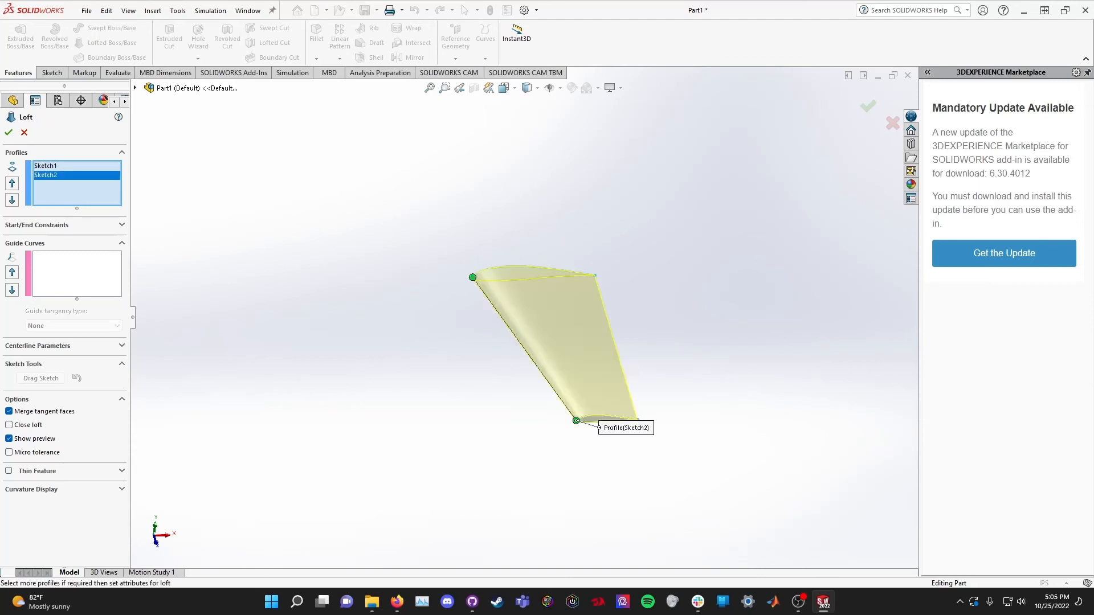
middle_drag(598, 416, 598, 393)
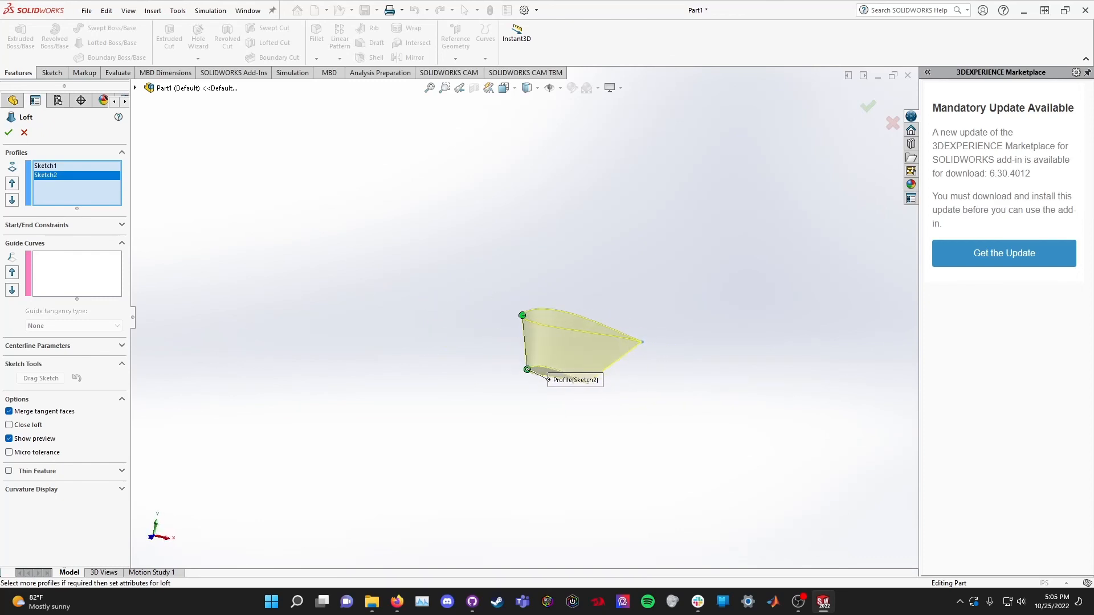
scroll(614, 398, down, 4)
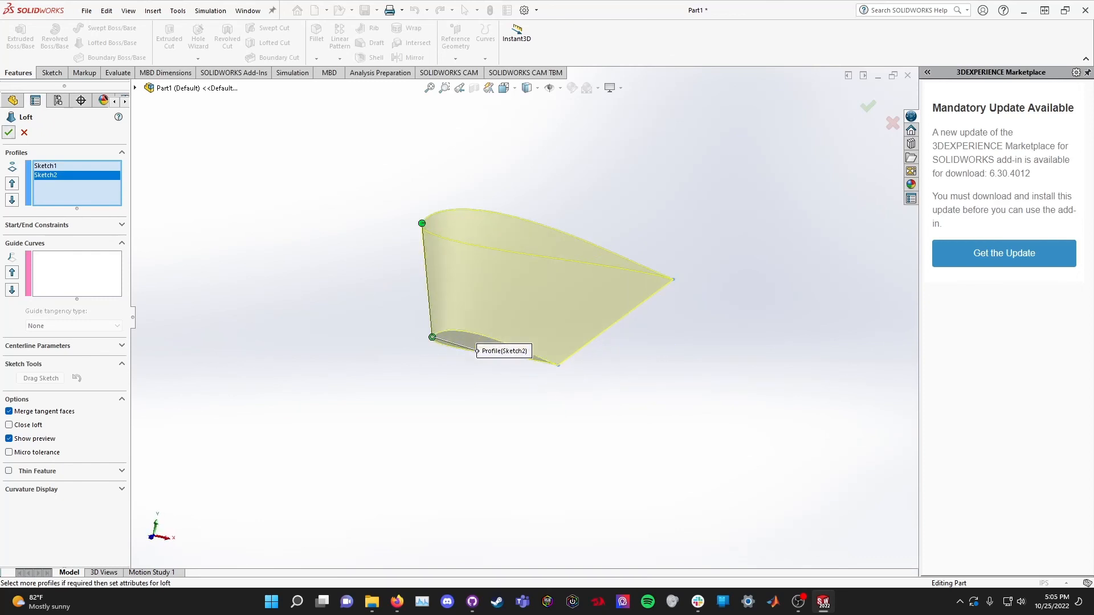
click(8, 132)
- Examine the lofted wing from all sides, checking its taper, sweep, leading and trailing edges, and both airfoil end faces
key(Left)
key(Left)
key(Left)
key(Left)
key(Left)
key(Left)
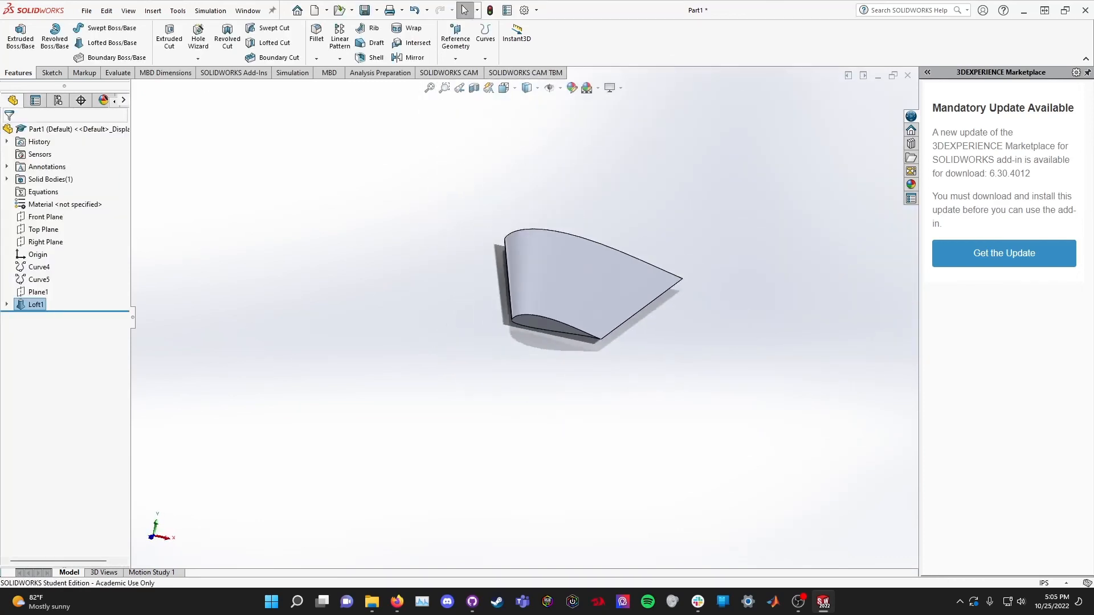
key(Down)
key(Down)
key(Down)
key(Down)
key(Down)
key(Down)
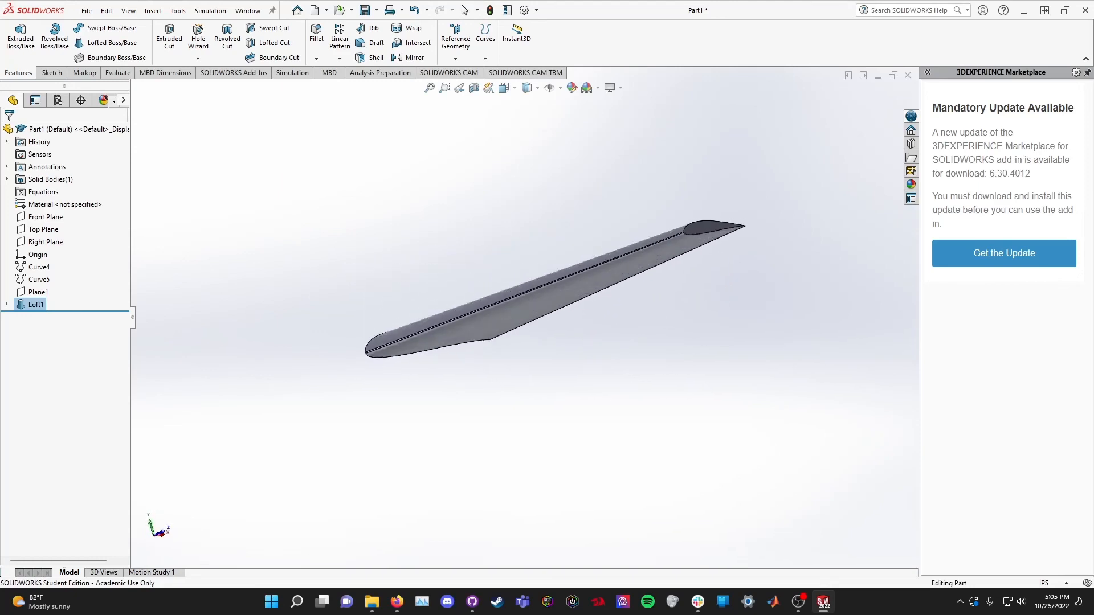
key(Down)
key(Down)
key(Down)
key(Down)
key(Down)
key(Down)
key(Right)
key(Right)
key(Right)
key(Right)
key(Right)
key(Right)
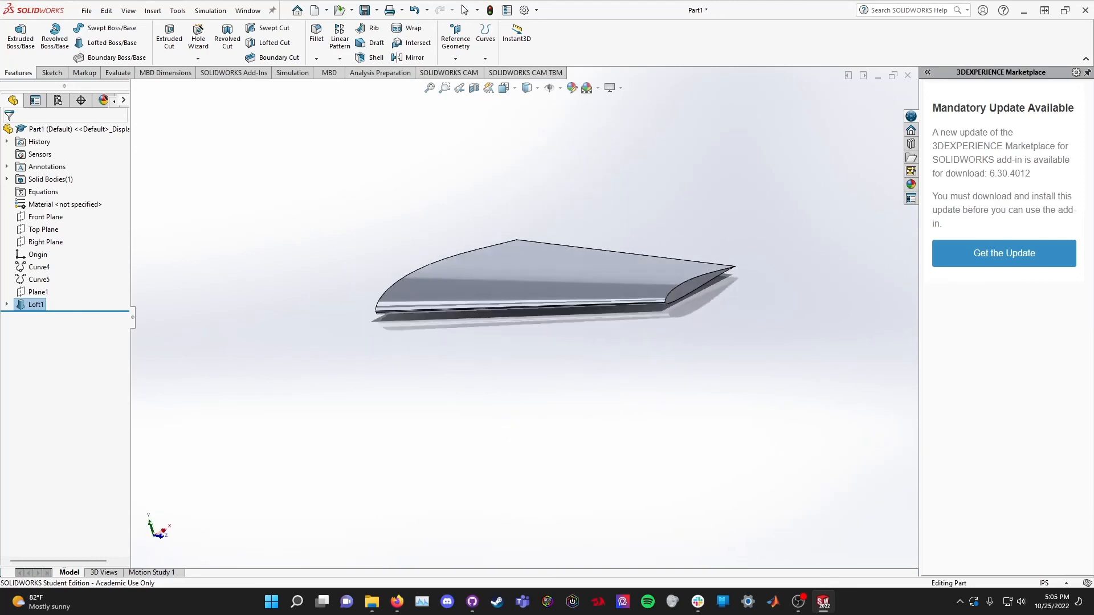
key(Left)
key(Left)
key(Left)
key(Left)
key(Left)
key(Left)
middle_drag(609, 306, 365, 347)
scroll(553, 306, down, 5)
scroll(482, 318, up, 7)
scroll(586, 391, down, 3)
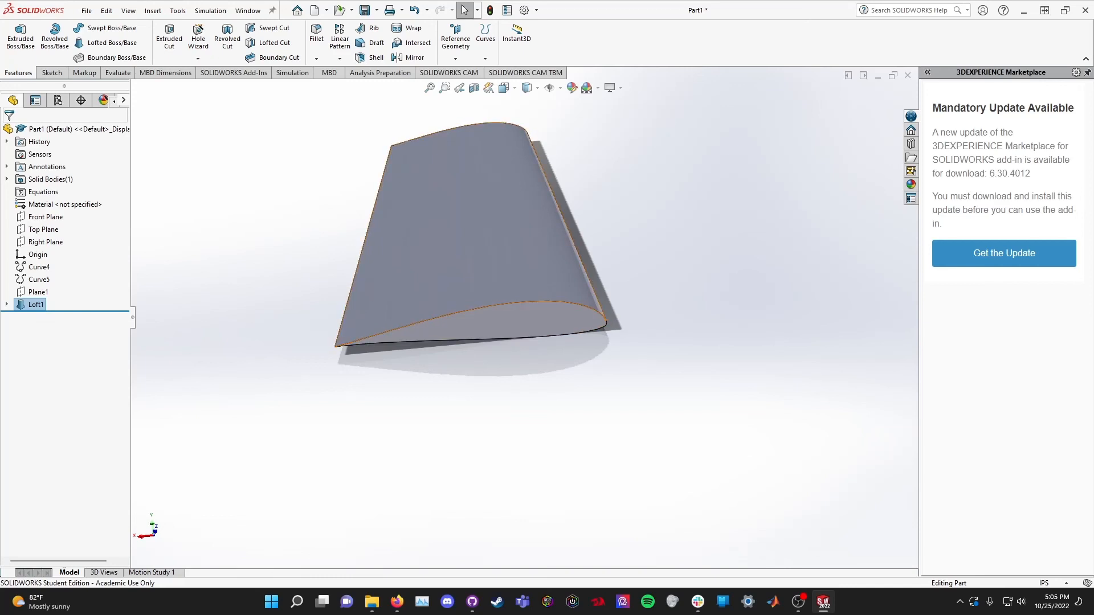
middle_drag(467, 262, 522, 319)
scroll(523, 319, up, 3)
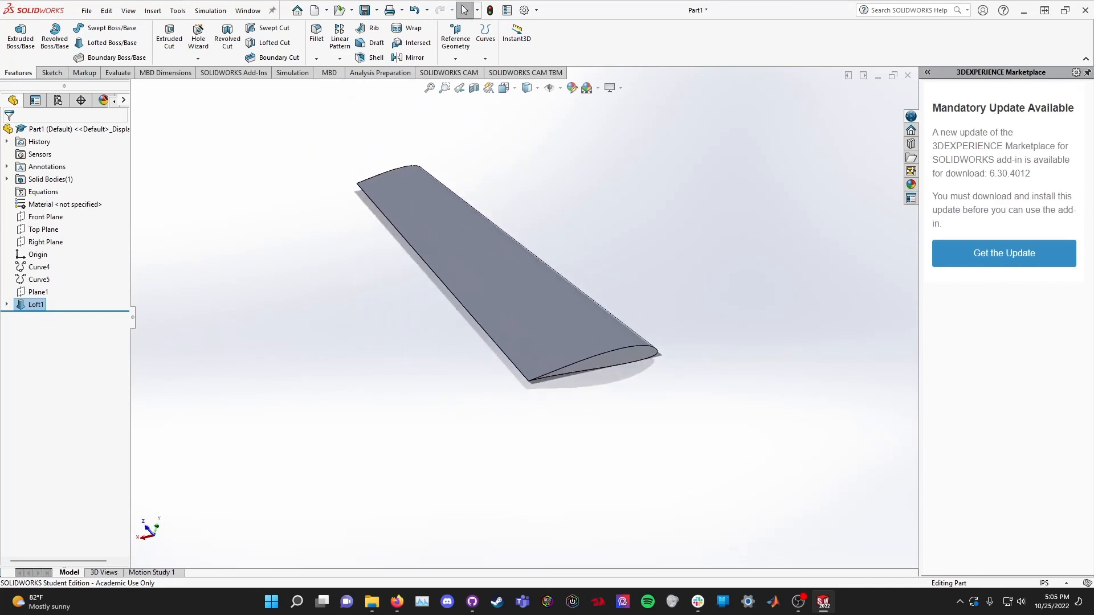
middle_drag(404, 154, 388, 182)
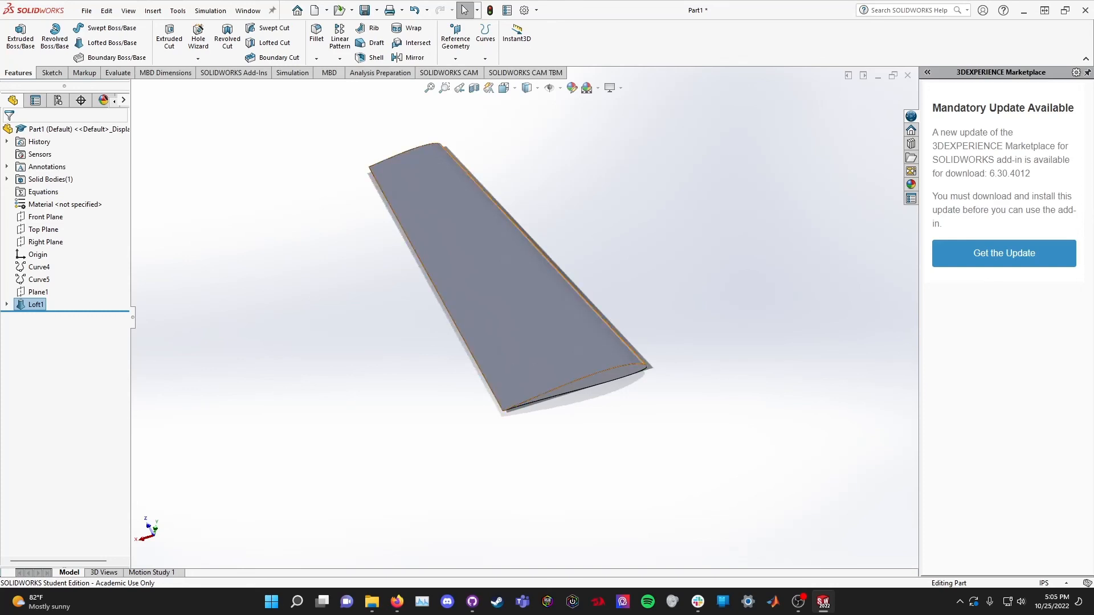
middle_drag(524, 273, 498, 262)
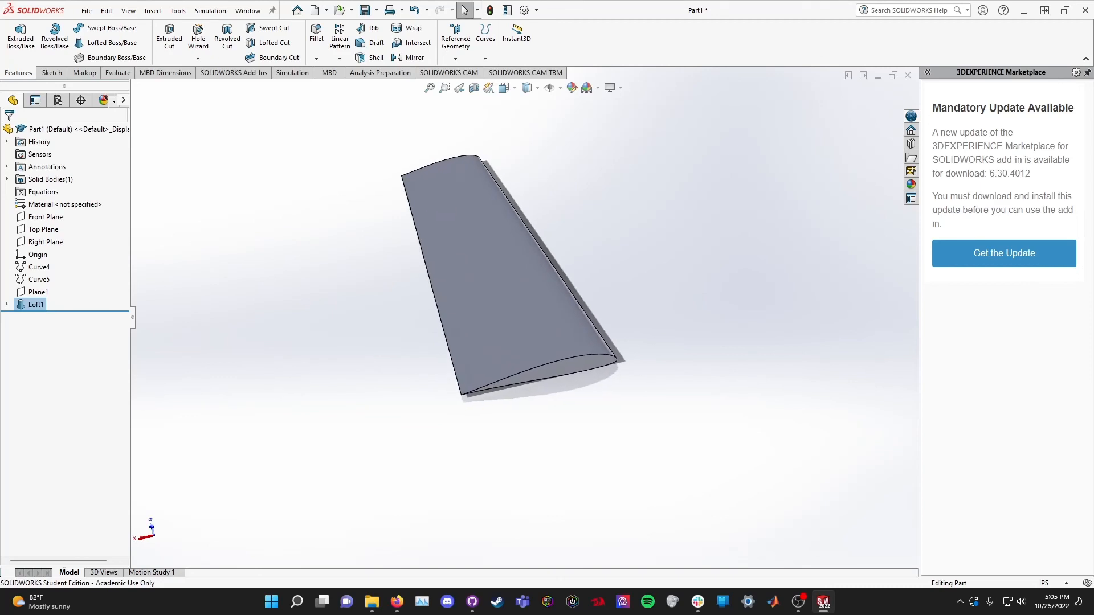
scroll(596, 405, down, 3)
middle_drag(595, 405, 564, 319)
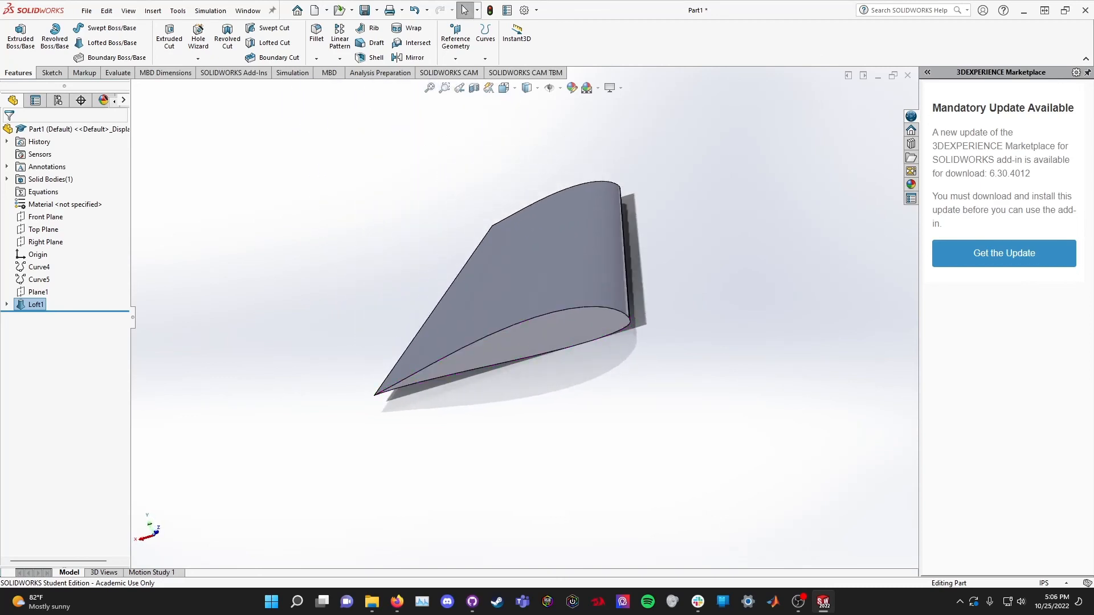